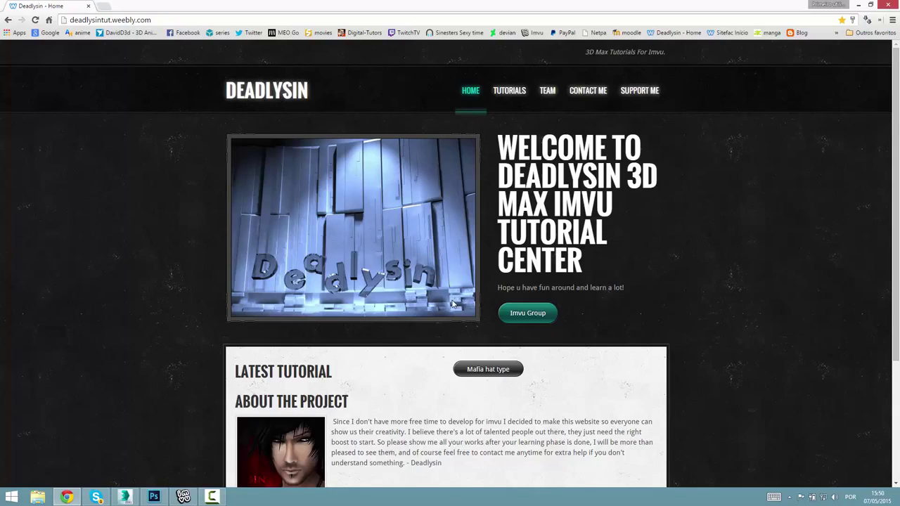
{"action": "scroll", "coordinate": [437, 322], "scroll_direction": "down", "scroll_amount": 2}
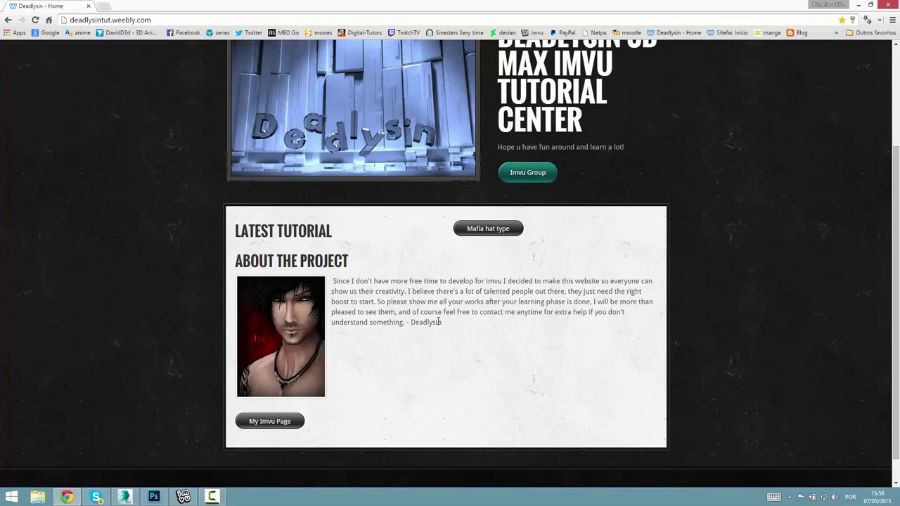
{"action": "scroll", "coordinate": [466, 330], "scroll_direction": "up", "scroll_amount": 2}
{"action": "scroll", "coordinate": [467, 324], "scroll_direction": "down", "scroll_amount": 2}
{"action": "left_click_drag", "start_coordinate": [448, 335], "coordinate": [425, 302]}
{"action": "left_click", "coordinate": [426, 302]}
Switch to Photoshop and create a 256 × 256 pixel RGB document named hairtexture at 400 pixels/inch
{"action": "left_click", "coordinate": [154, 500]}
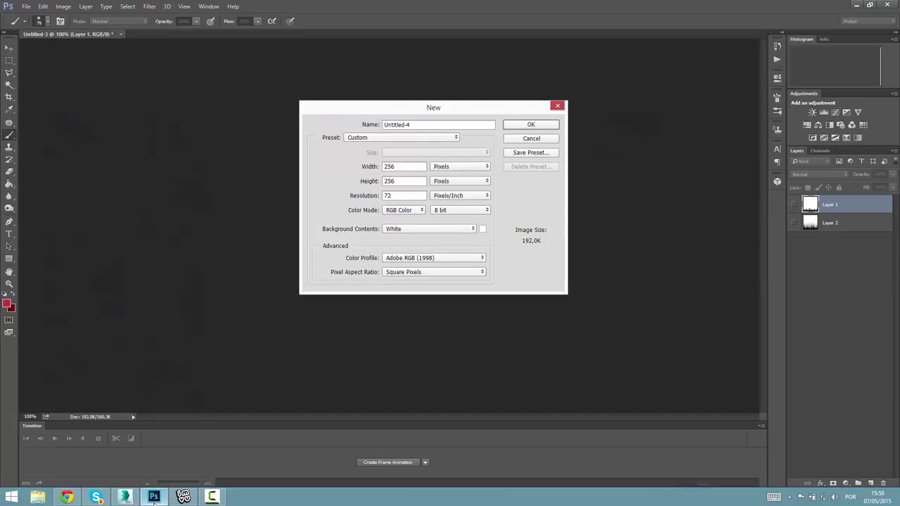
{"action": "left_click_drag", "start_coordinate": [476, 112], "coordinate": [459, 132]}
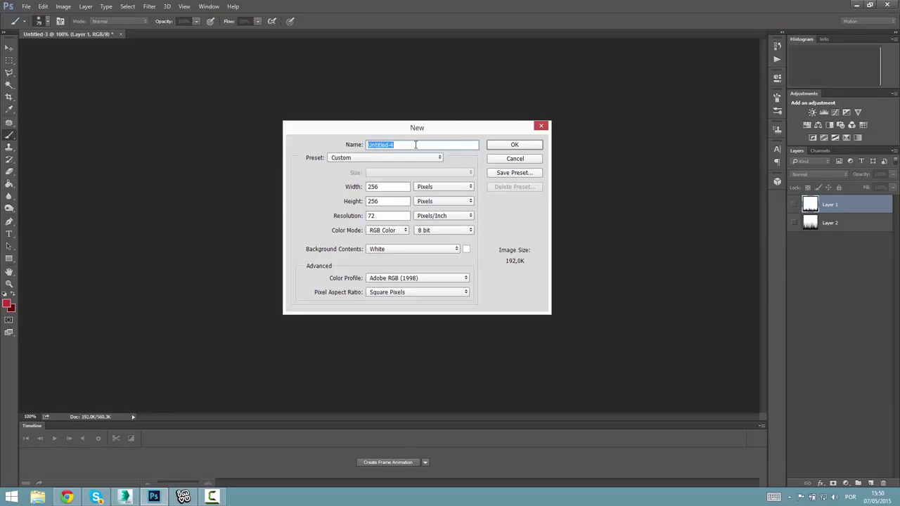
{"action": "type", "text": "hairtexture"}
{"action": "left_click", "coordinate": [386, 187]}
{"action": "key", "text": "Tab"}
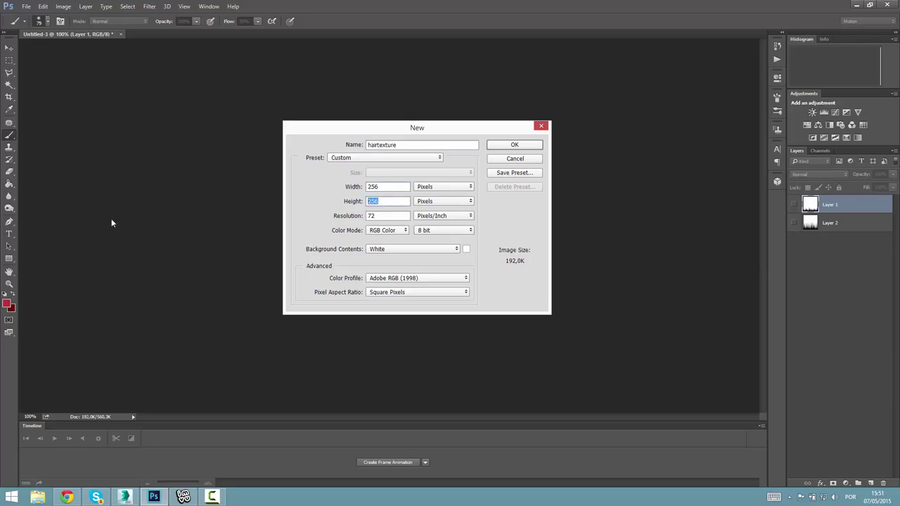
{"action": "key", "text": "Tab"}
{"action": "type", "text": "300"}
{"action": "left_click", "coordinate": [390, 204]}
{"action": "key", "text": "Tab"}
{"action": "key", "text": "Return"}
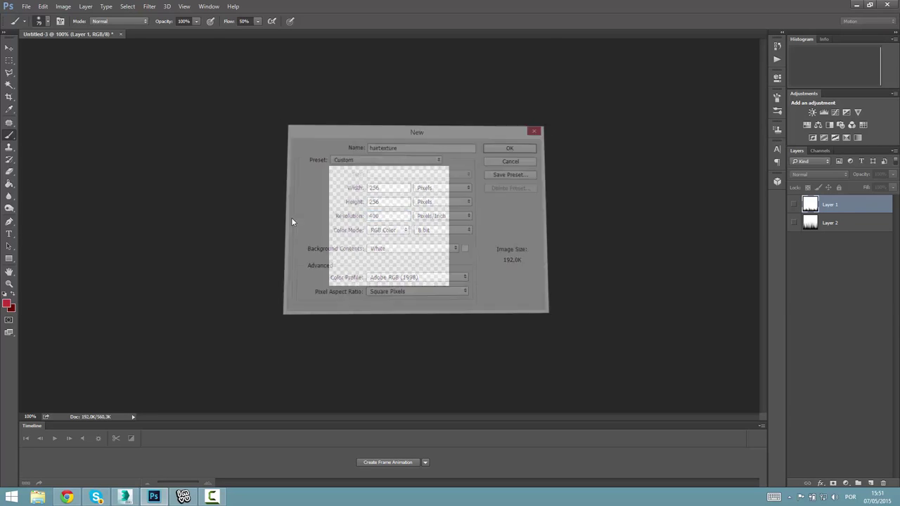
Create another 256 × 256 pixel document with its resolution set to 2 pixels/inch
{"action": "left_click", "coordinate": [26, 6]}
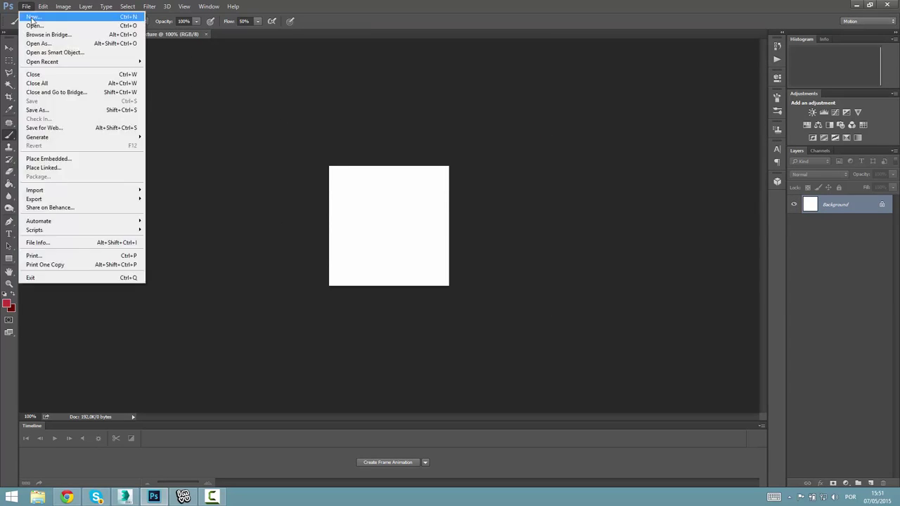
{"action": "left_click", "coordinate": [34, 18]}
{"action": "double_click", "coordinate": [370, 216]}
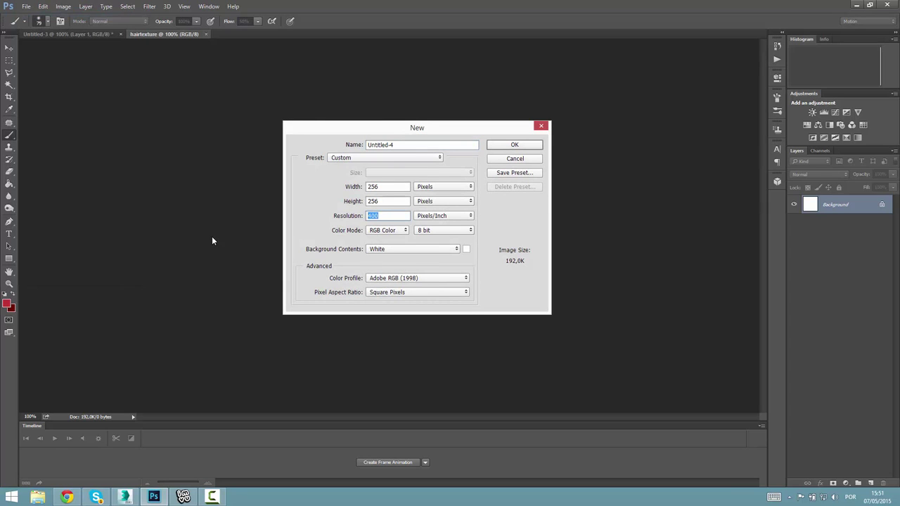
{"action": "type", "text": "2"}
{"action": "key", "text": "Return"}
Create a 256 × 256 pixel RGB document with a white background at 100 pixels/inch
{"action": "left_click", "coordinate": [26, 7]}
{"action": "mouse_move", "coordinate": [34, 7]}
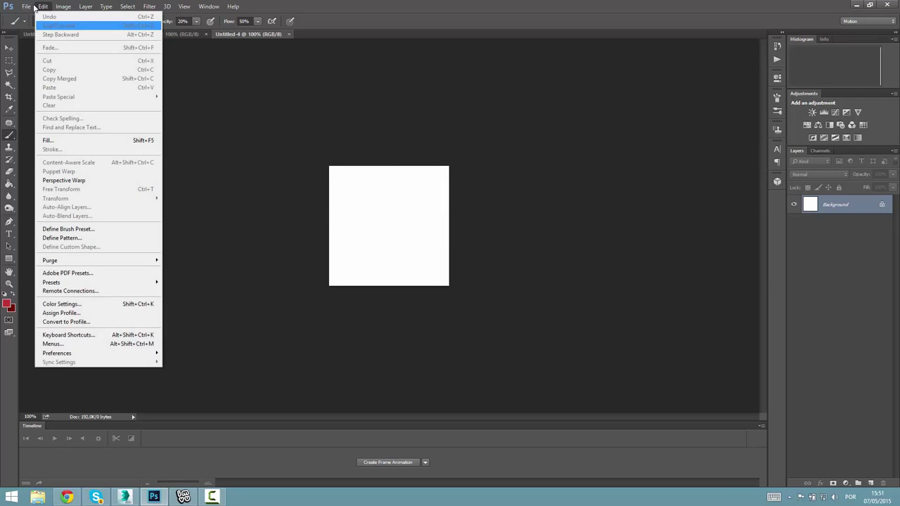
{"action": "left_click", "coordinate": [46, 25]}
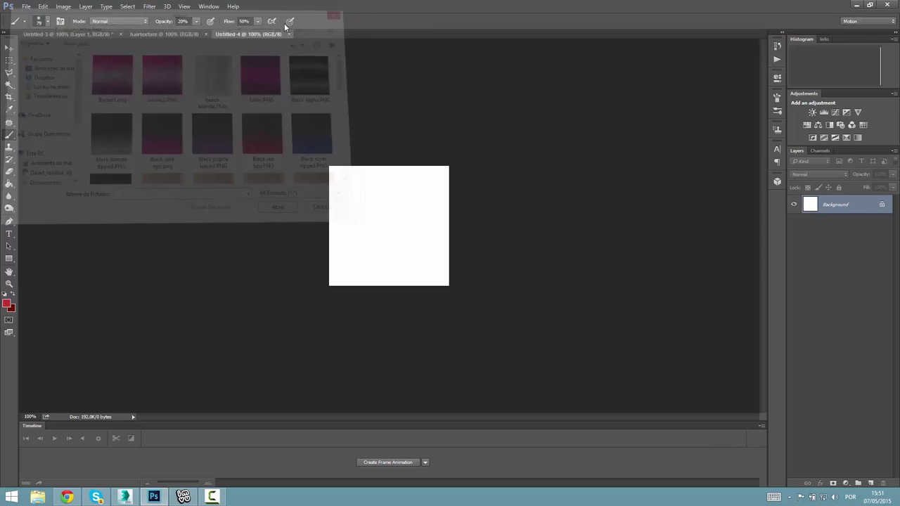
{"action": "left_click", "coordinate": [26, 7]}
{"action": "left_click", "coordinate": [31, 13]}
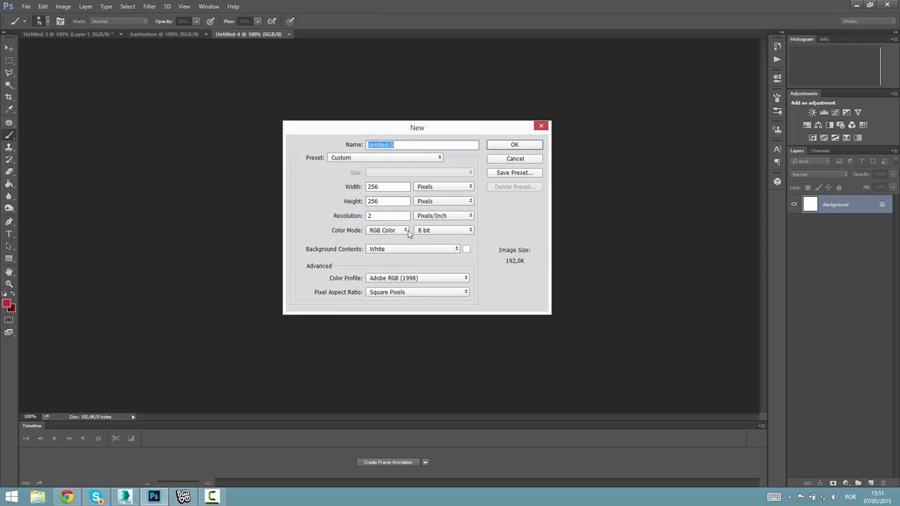
{"action": "left_click", "coordinate": [387, 216]}
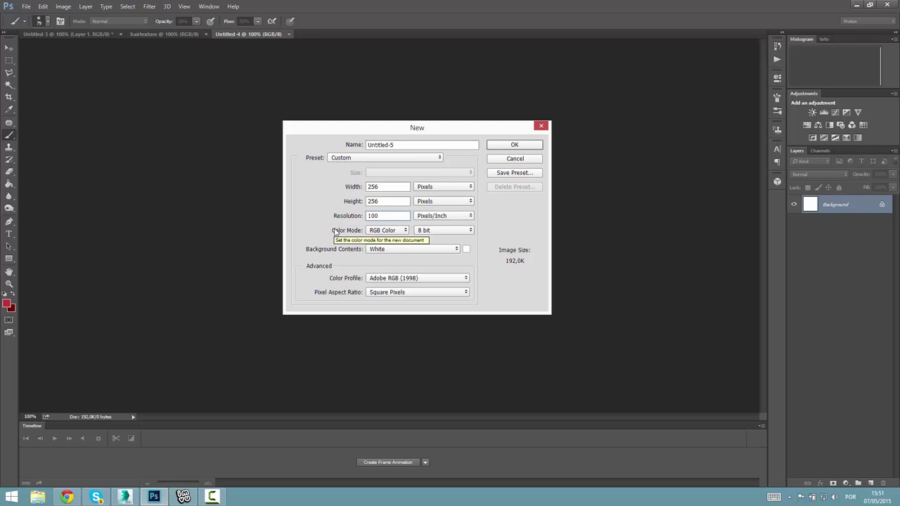
{"action": "left_click", "coordinate": [531, 147]}
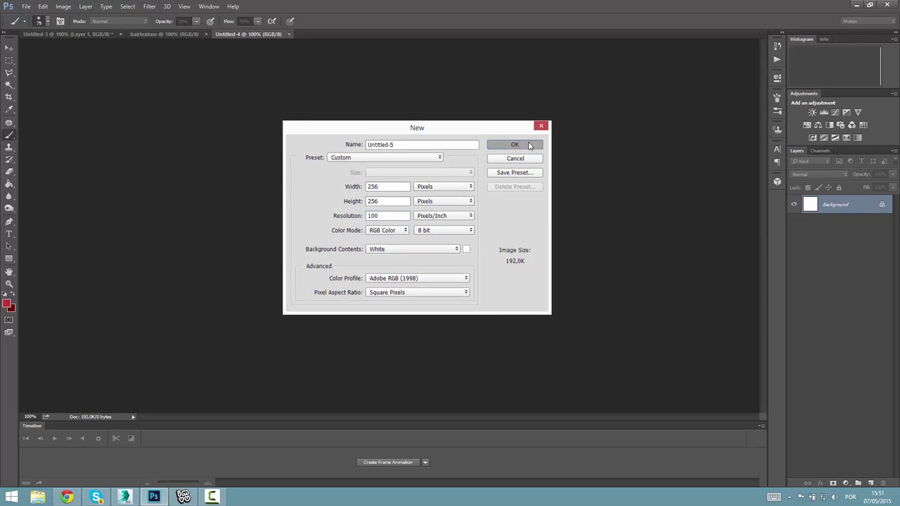
Close the Untitled-4 and hairtexture documents, keeping the 100 pixels/inch one open
{"action": "left_click", "coordinate": [278, 35]}
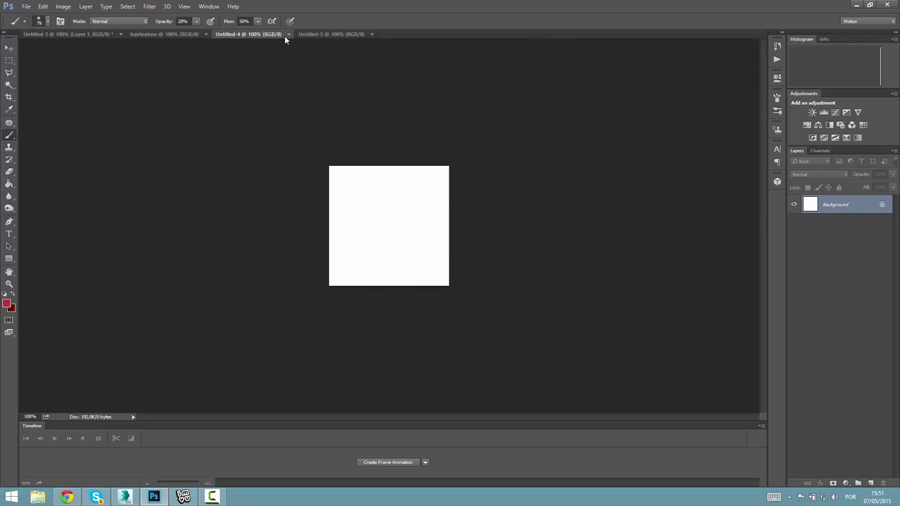
{"action": "left_click", "coordinate": [288, 34]}
{"action": "left_click", "coordinate": [182, 35]}
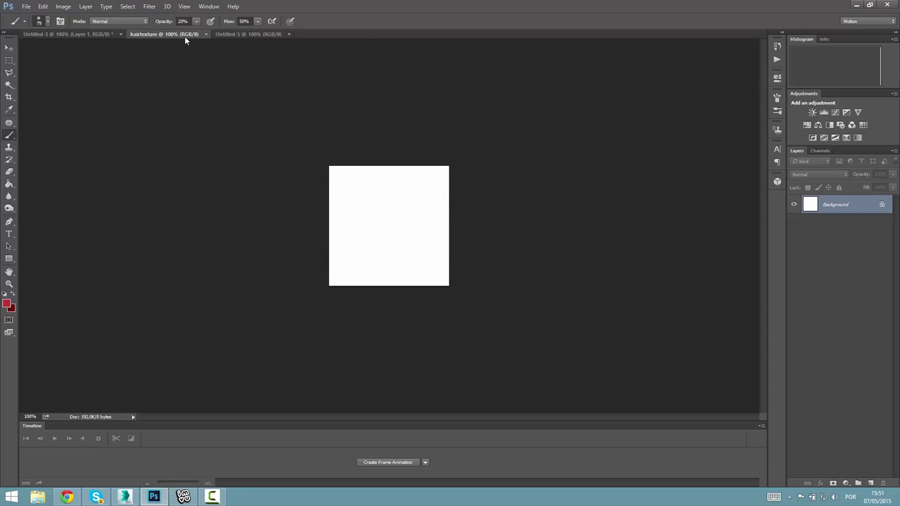
{"action": "left_click", "coordinate": [204, 33]}
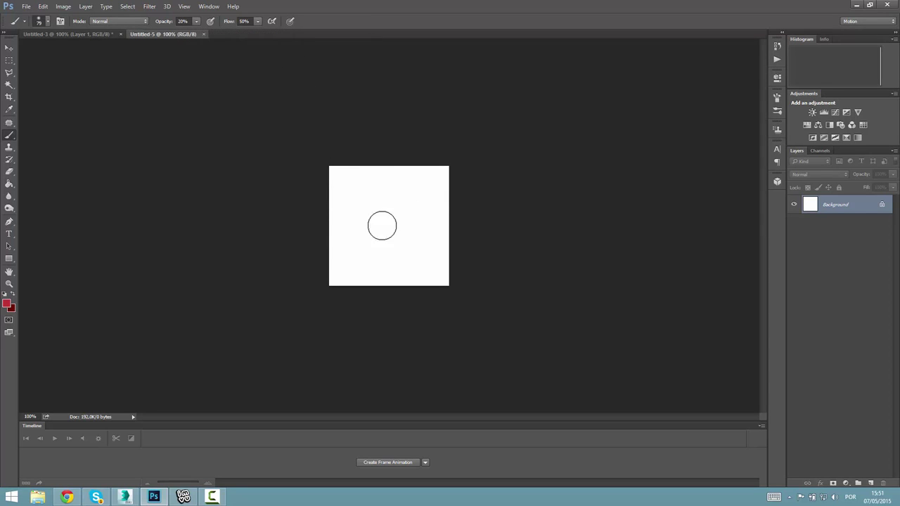
Add a new empty layer and delete the white Background layer
{"action": "right_click", "coordinate": [827, 204]}
{"action": "key", "text": "Escape"}
{"action": "left_click", "coordinate": [870, 484]}
{"action": "left_click", "coordinate": [883, 483]}
{"action": "left_click", "coordinate": [871, 484]}
{"action": "left_click_drag", "start_coordinate": [855, 218], "coordinate": [884, 484]}
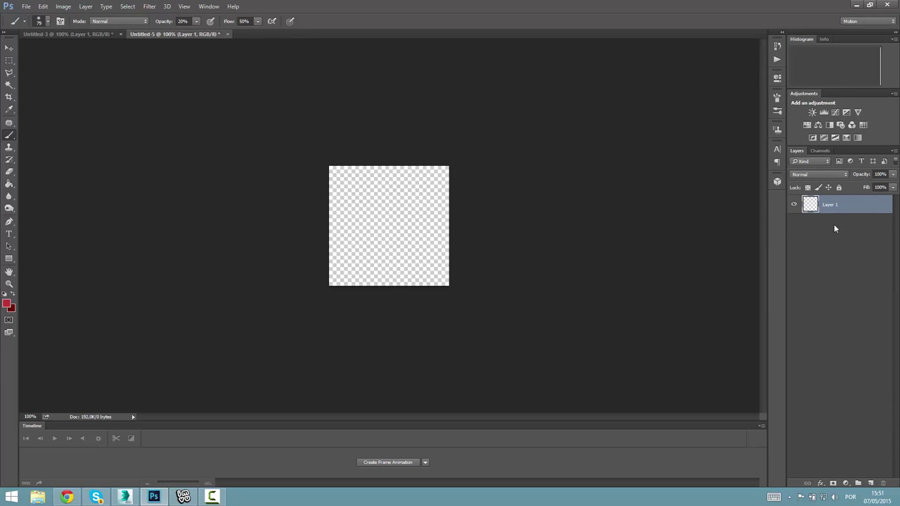
Swap the foreground and background colours and set the foreground to a very dark red, about #510000
{"action": "left_click", "coordinate": [14, 295]}
{"action": "left_click", "coordinate": [7, 303]}
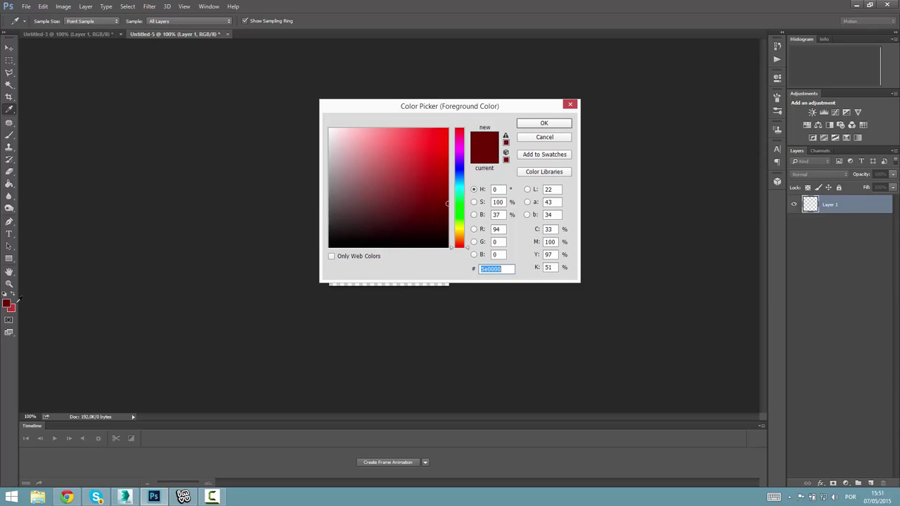
{"action": "type", "text": "000000"}
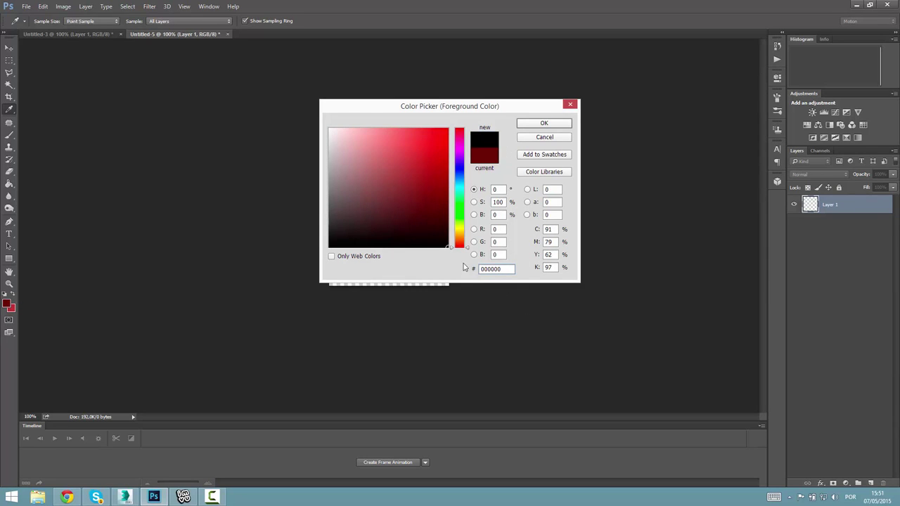
{"action": "mouse_move", "coordinate": [458, 211]}
{"action": "left_mouse_down"}
{"action": "mouse_move", "coordinate": [459, 247]}
{"action": "mouse_move", "coordinate": [440, 211]}
{"action": "mouse_move", "coordinate": [447, 209]}
{"action": "left_mouse_up"}
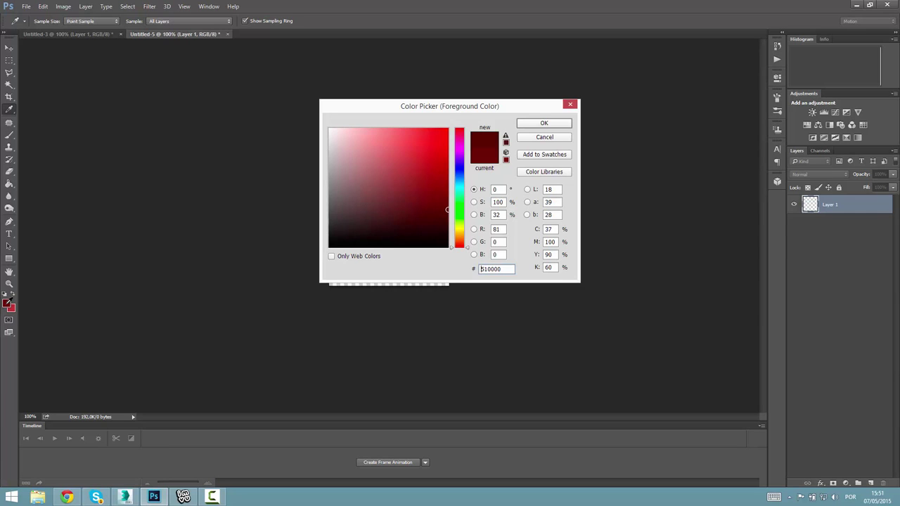
{"action": "mouse_move", "coordinate": [444, 209]}
{"action": "left_mouse_down"}
{"action": "mouse_move", "coordinate": [456, 225]}
{"action": "mouse_move", "coordinate": [452, 211]}
{"action": "left_mouse_up"}
{"action": "left_click", "coordinate": [543, 123]}
{"action": "left_click", "coordinate": [11, 184]}
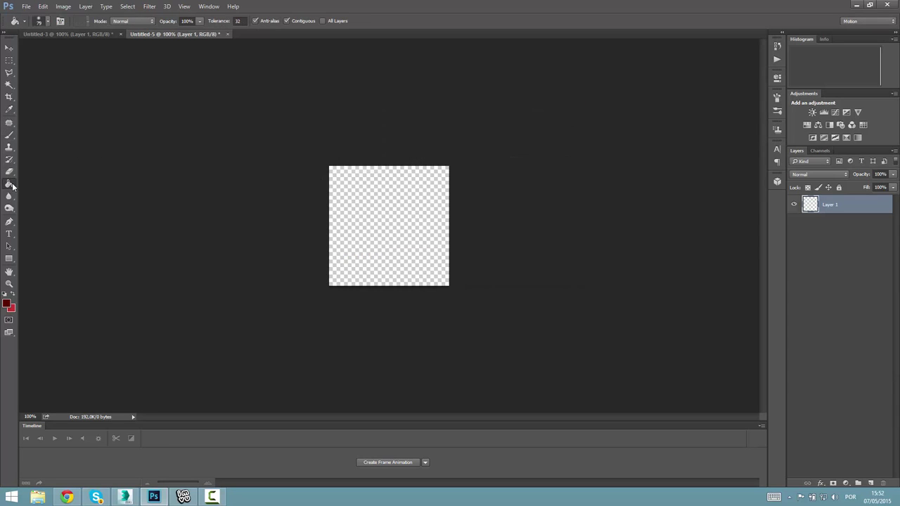
{"action": "left_click", "coordinate": [43, 7]}
{"action": "left_click", "coordinate": [52, 6]}
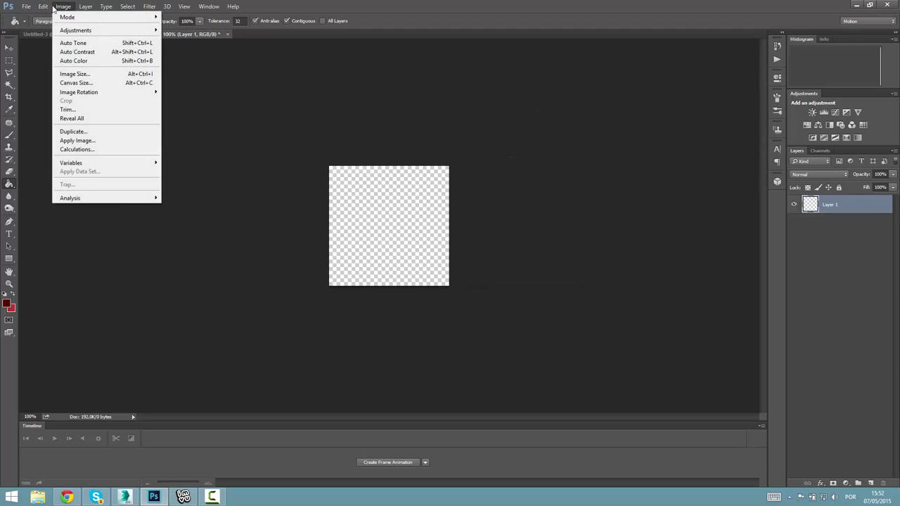
{"action": "mouse_move", "coordinate": [43, 6]}
{"action": "left_click", "coordinate": [71, 141]}
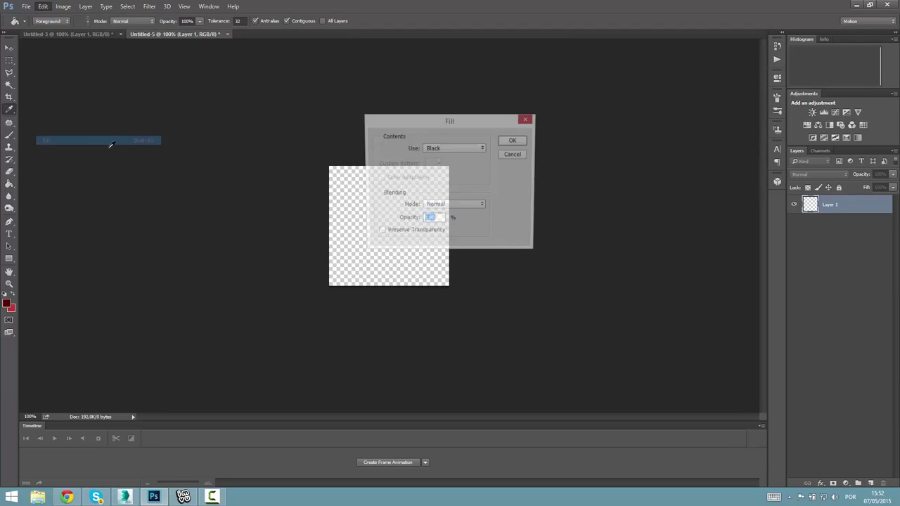
{"action": "left_click", "coordinate": [460, 148]}
{"action": "left_click", "coordinate": [451, 171]}
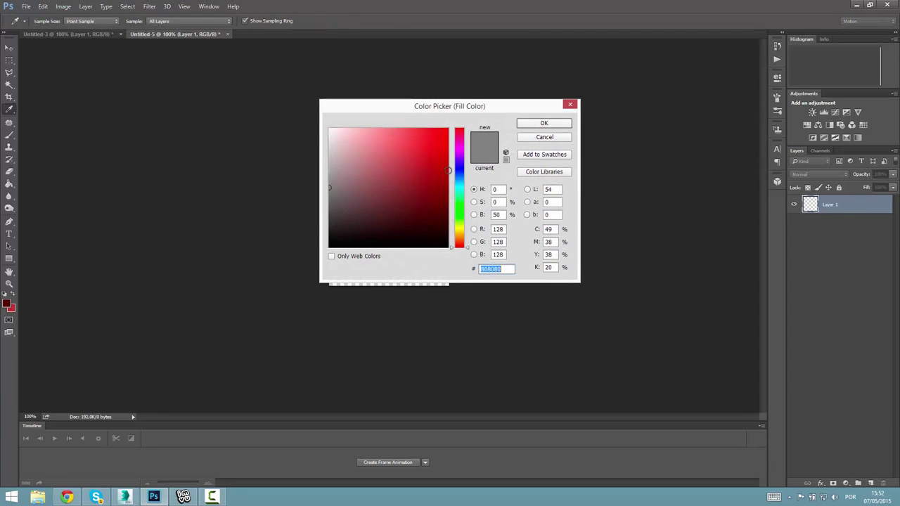
{"action": "left_click", "coordinate": [547, 138]}
{"action": "left_click", "coordinate": [514, 157]}
Fill the empty layer with the dark red foreground colour using the Paint Bucket
{"action": "key", "text": "g"}
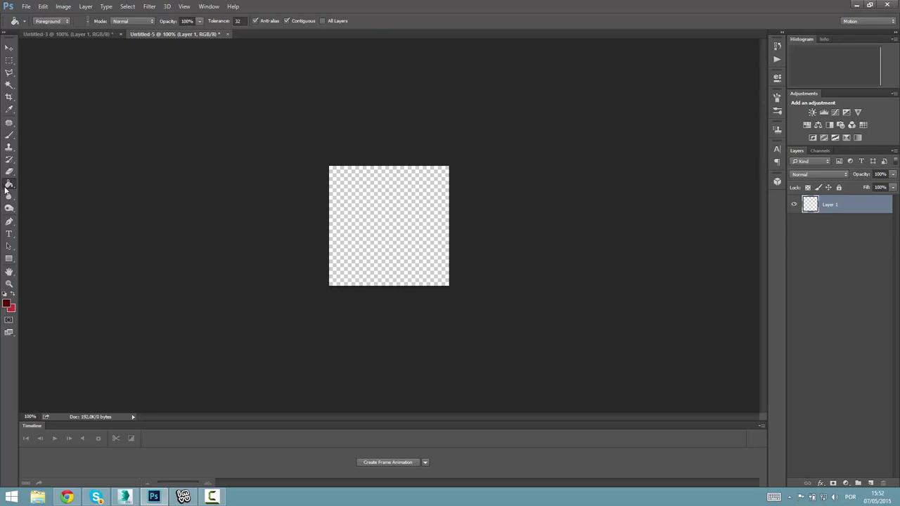
{"action": "left_click", "coordinate": [383, 225]}
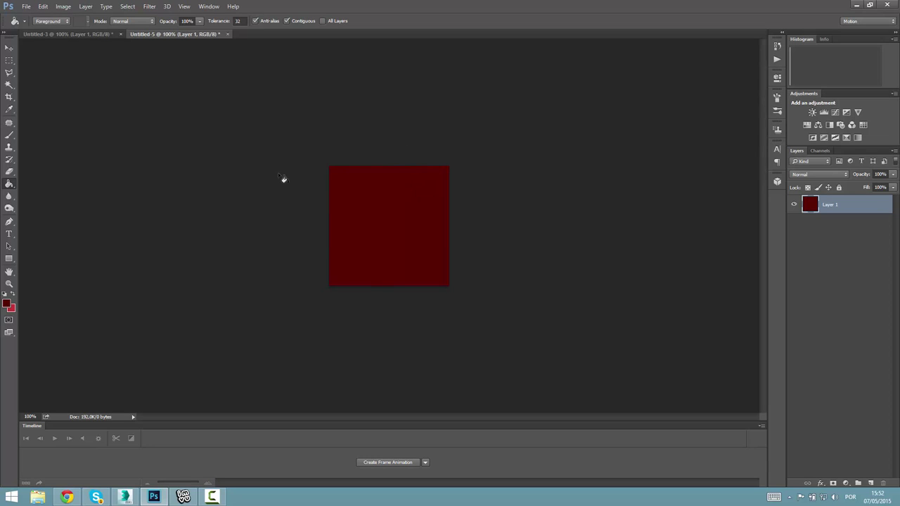
Swap the foreground and background colours and set the foreground to a brighter red, #950808
{"action": "left_click", "coordinate": [12, 296]}
{"action": "left_click", "coordinate": [5, 302]}
{"action": "type", "text": "790000"}
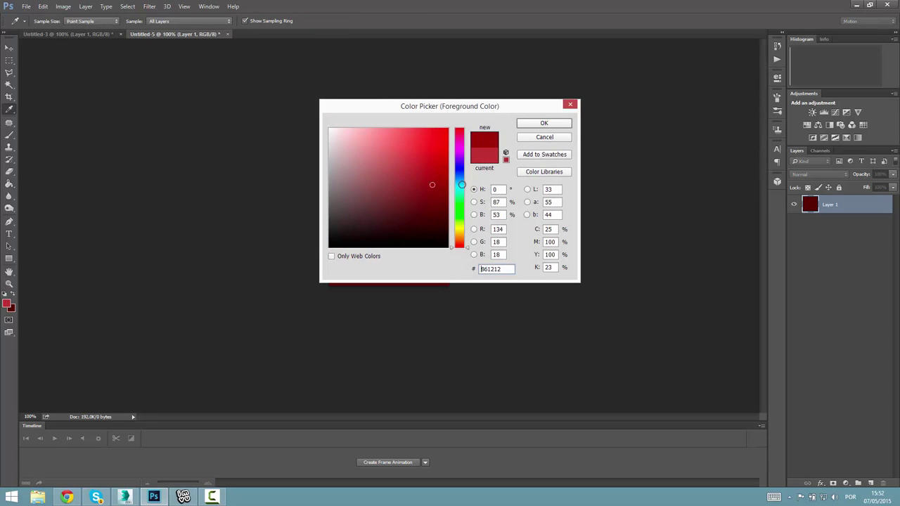
{"action": "mouse_move", "coordinate": [458, 198]}
{"action": "left_mouse_down"}
{"action": "mouse_move", "coordinate": [470, 106]}
{"action": "mouse_move", "coordinate": [446, 197]}
{"action": "mouse_move", "coordinate": [448, 153]}
{"action": "mouse_move", "coordinate": [450, 213]}
{"action": "mouse_move", "coordinate": [448, 188]}
{"action": "mouse_move", "coordinate": [440, 195]}
{"action": "mouse_move", "coordinate": [443, 180]}
{"action": "mouse_move", "coordinate": [459, 213]}
{"action": "mouse_move", "coordinate": [461, 167]}
{"action": "mouse_move", "coordinate": [462, 192]}
{"action": "mouse_move", "coordinate": [462, 182]}
{"action": "mouse_move", "coordinate": [428, 181]}
{"action": "mouse_move", "coordinate": [446, 187]}
{"action": "mouse_move", "coordinate": [435, 182]}
{"action": "mouse_move", "coordinate": [448, 181]}
{"action": "mouse_move", "coordinate": [437, 168]}
{"action": "mouse_move", "coordinate": [450, 165]}
{"action": "mouse_move", "coordinate": [437, 178]}
{"action": "mouse_move", "coordinate": [449, 163]}
{"action": "mouse_move", "coordinate": [443, 177]}
{"action": "left_mouse_up"}
{"action": "left_click", "coordinate": [544, 123]}
{"action": "key", "text": "g"}
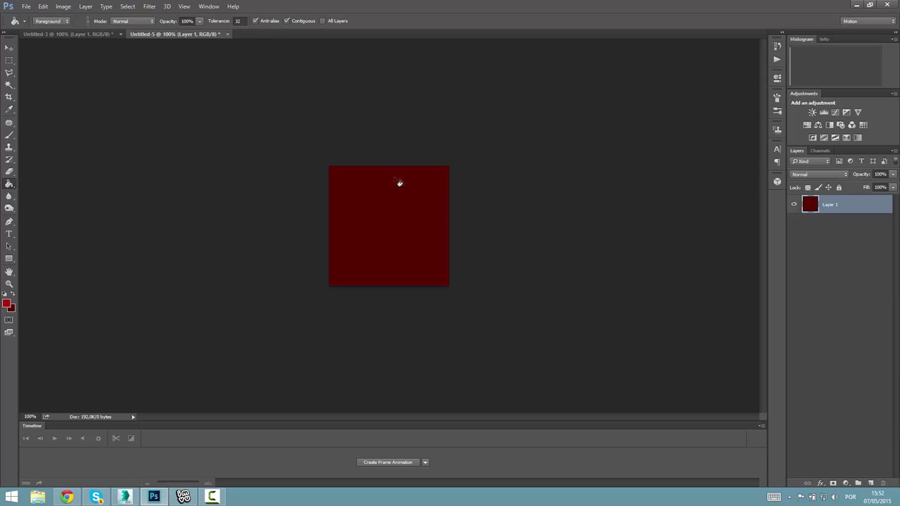
{"action": "left_click", "coordinate": [13, 296]}
{"action": "left_click", "coordinate": [13, 297]}
Apply the Add Noise filter to the dark red layer with Gaussian distribution and monochromatic noise
{"action": "left_click", "coordinate": [149, 7]}
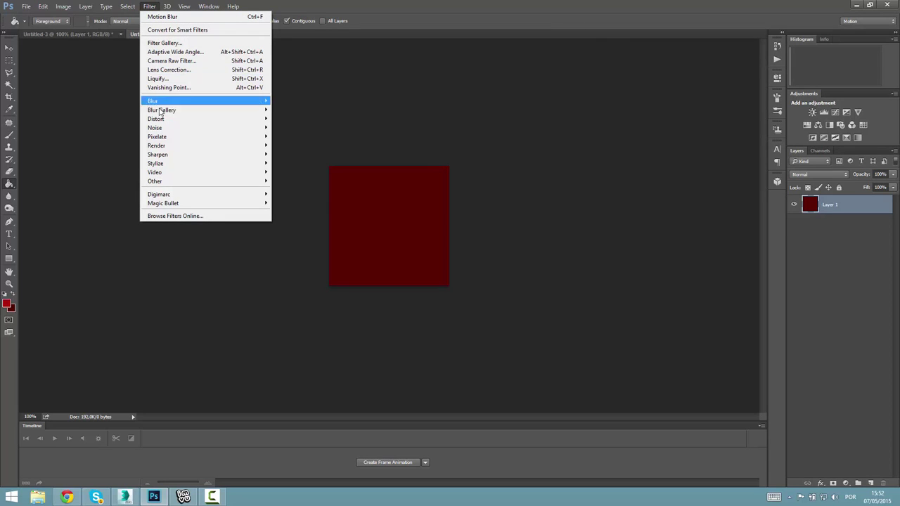
{"action": "mouse_move", "coordinate": [166, 127]}
{"action": "left_click", "coordinate": [110, 128]}
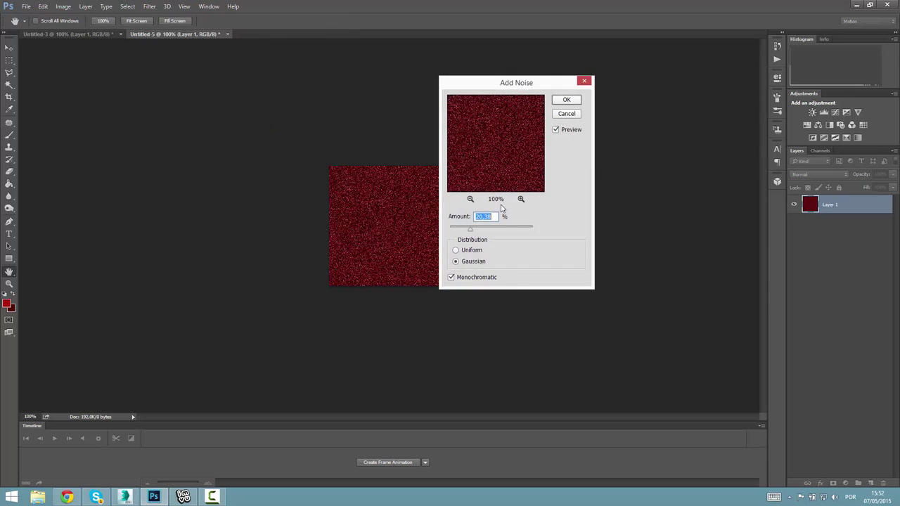
{"action": "left_click", "coordinate": [473, 261]}
{"action": "mouse_move", "coordinate": [469, 229]}
{"action": "left_mouse_down"}
{"action": "mouse_move", "coordinate": [455, 229]}
{"action": "mouse_move", "coordinate": [472, 232]}
{"action": "left_mouse_up"}
{"action": "left_click", "coordinate": [473, 280]}
{"action": "left_click", "coordinate": [566, 101]}
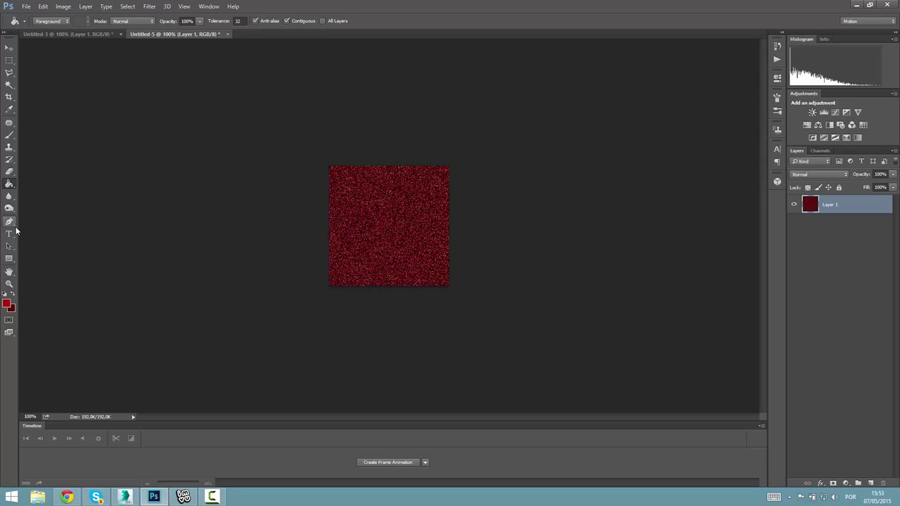
Set the foreground colour to a lighter red, #a82323
{"action": "left_click", "coordinate": [7, 303]}
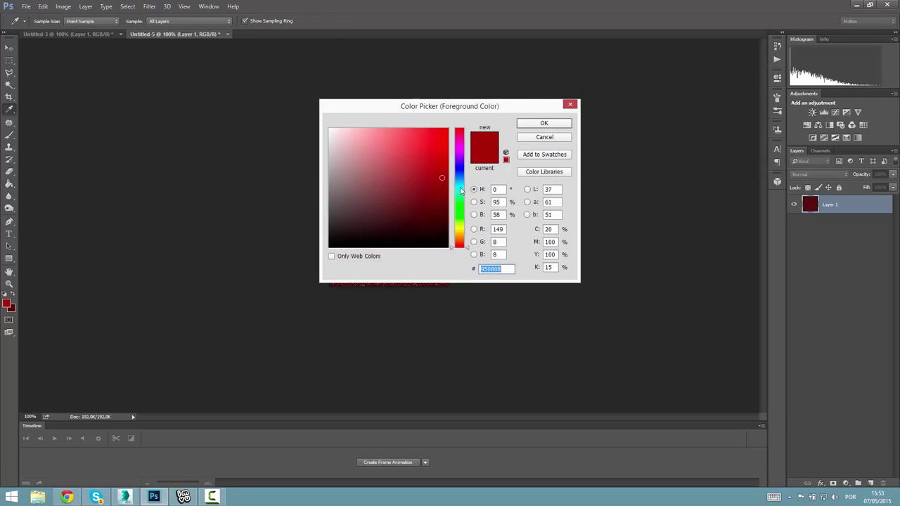
{"action": "left_click_drag", "start_coordinate": [430, 179], "coordinate": [423, 169]}
{"action": "key", "text": "Return"}
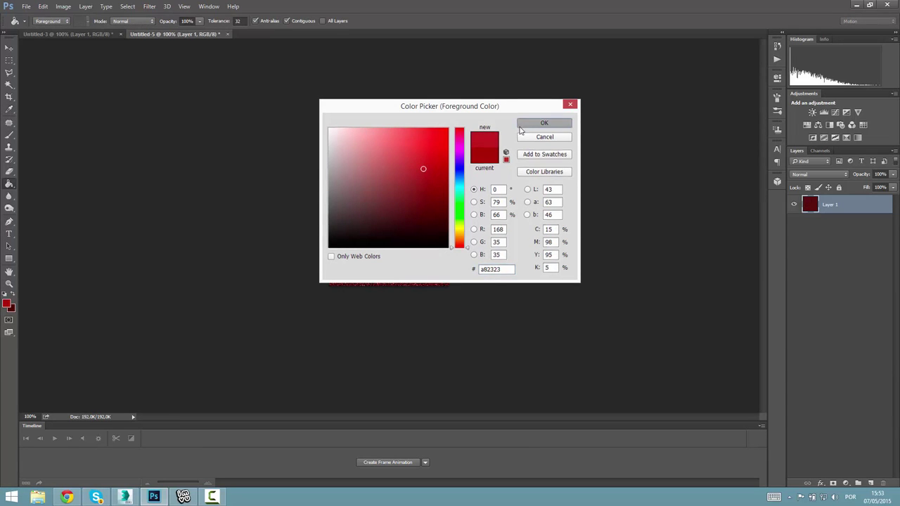
{"action": "key", "text": "g"}
Activate the Brush tool and set its opacity to 100%
{"action": "key", "text": "b"}
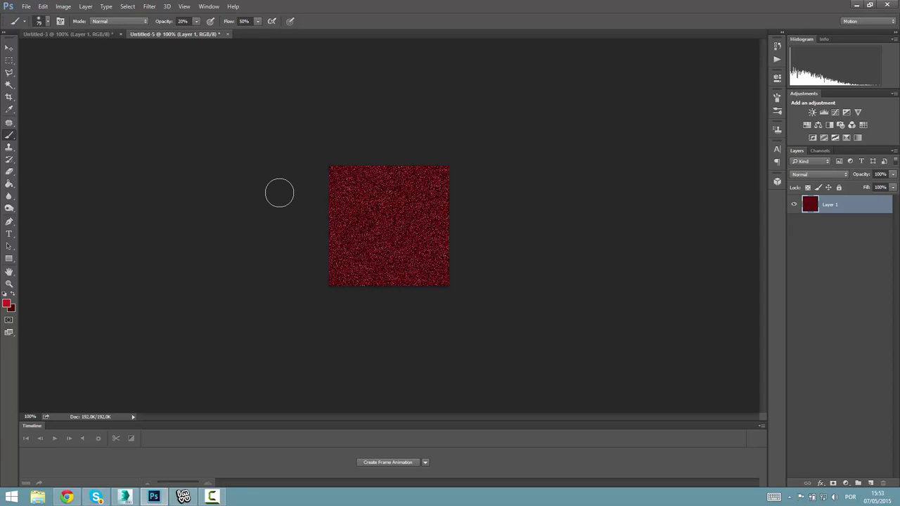
{"action": "left_click", "coordinate": [196, 21]}
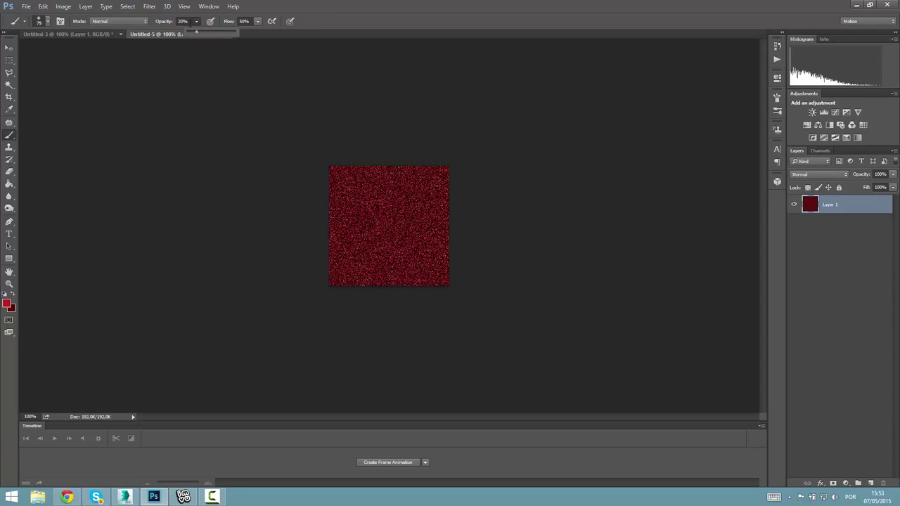
{"action": "left_click_drag", "start_coordinate": [230, 33], "coordinate": [243, 34]}
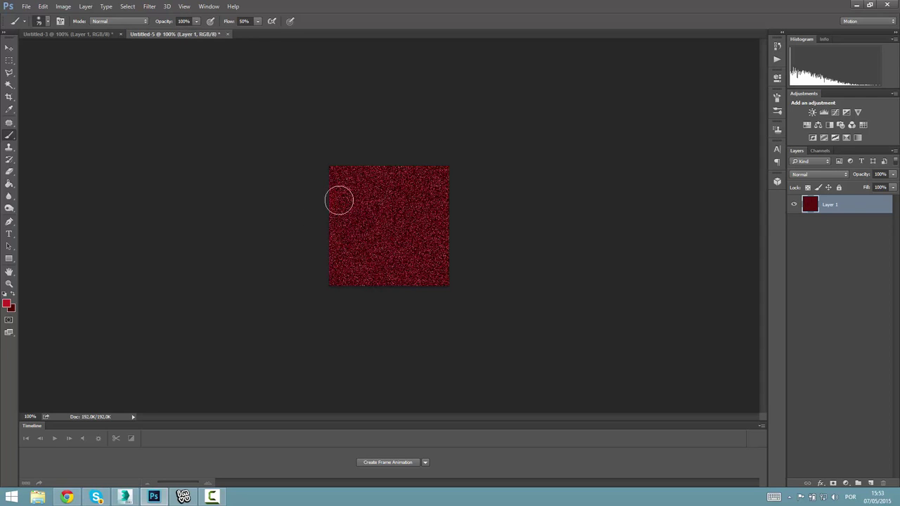
Paint one horizontal band of the lighter red across the upper part of the texture and undo the extra strokes below it
{"action": "mouse_move", "coordinate": [338, 199]}
{"action": "left_mouse_down"}
{"action": "mouse_move", "coordinate": [462, 203]}
{"action": "mouse_move", "coordinate": [317, 223]}
{"action": "mouse_move", "coordinate": [464, 251]}
{"action": "left_mouse_up"}
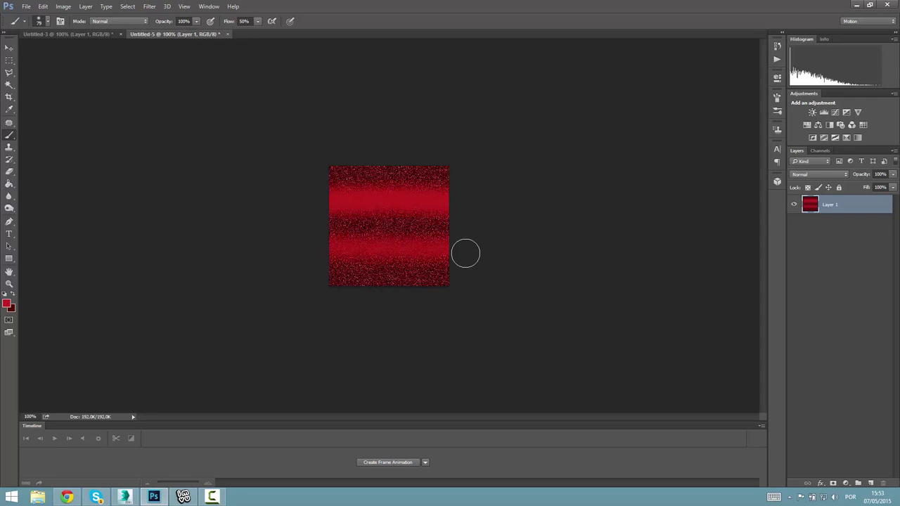
{"action": "key", "text": "ctrl+z"}
{"action": "mouse_move", "coordinate": [331, 262]}
{"action": "left_mouse_down"}
{"action": "mouse_move", "coordinate": [488, 255]}
{"action": "mouse_move", "coordinate": [252, 270]}
{"action": "left_mouse_up"}
{"action": "key", "text": "ctrl+z"}
{"action": "key", "text": "ctrl+z"}
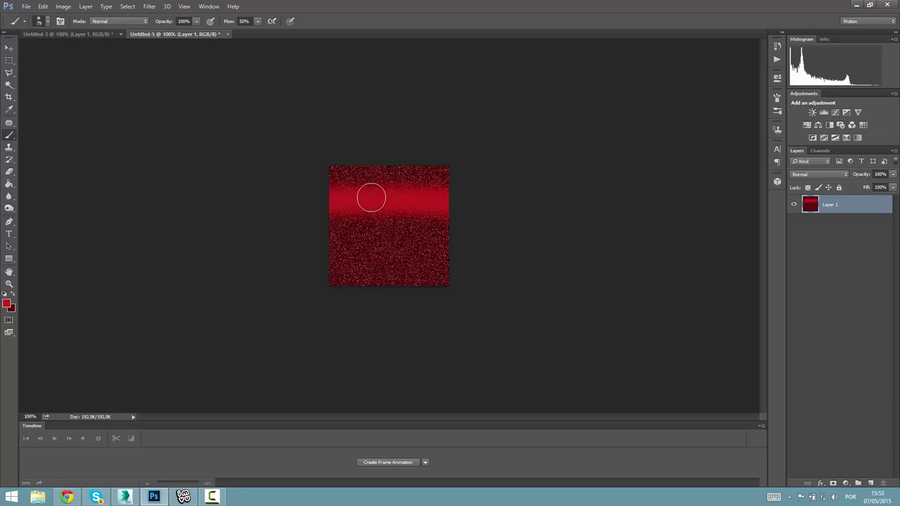
Apply the Spatter filter from the Brush Strokes set to the texture with Spray Radius 16 and Smoothness 8
{"action": "left_click", "coordinate": [8, 49]}
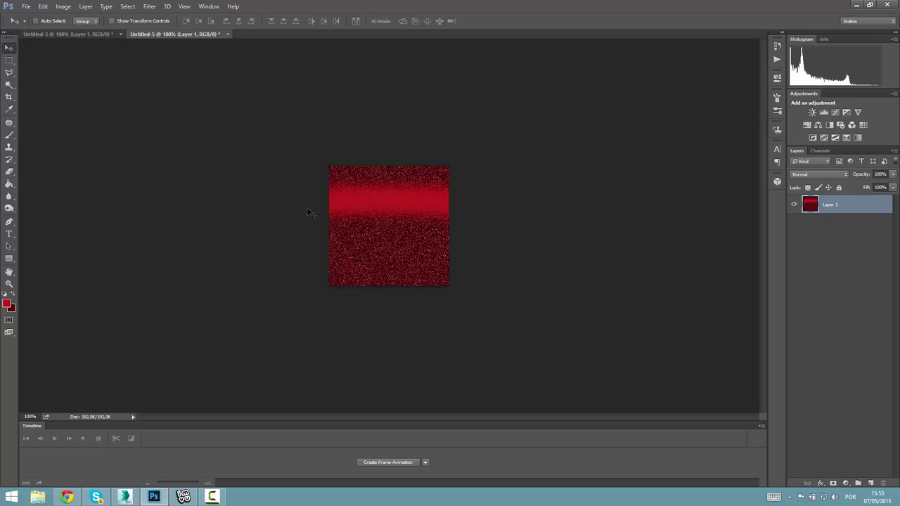
{"action": "left_click", "coordinate": [146, 8]}
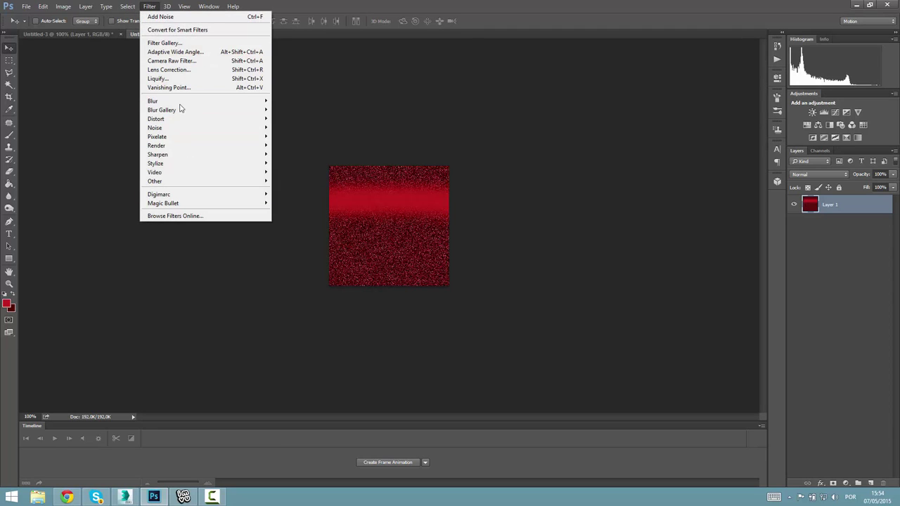
{"action": "left_click", "coordinate": [170, 44]}
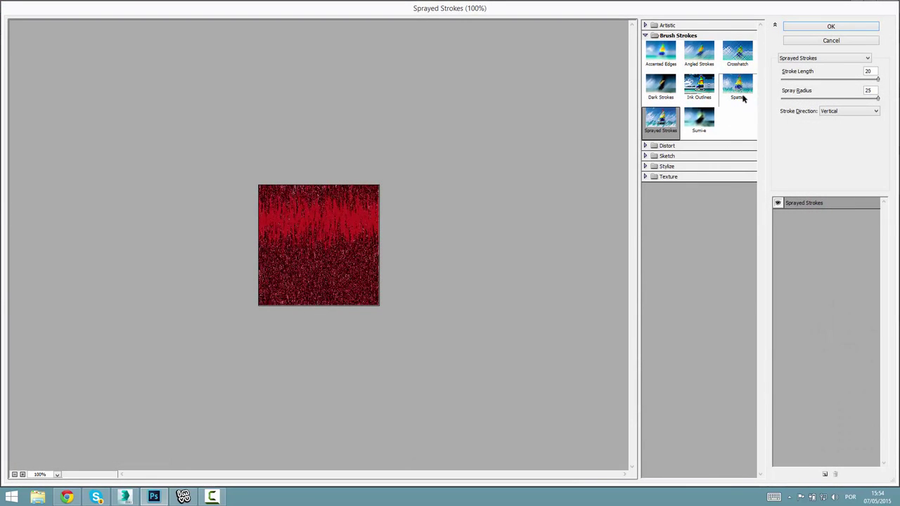
{"action": "left_click", "coordinate": [744, 91]}
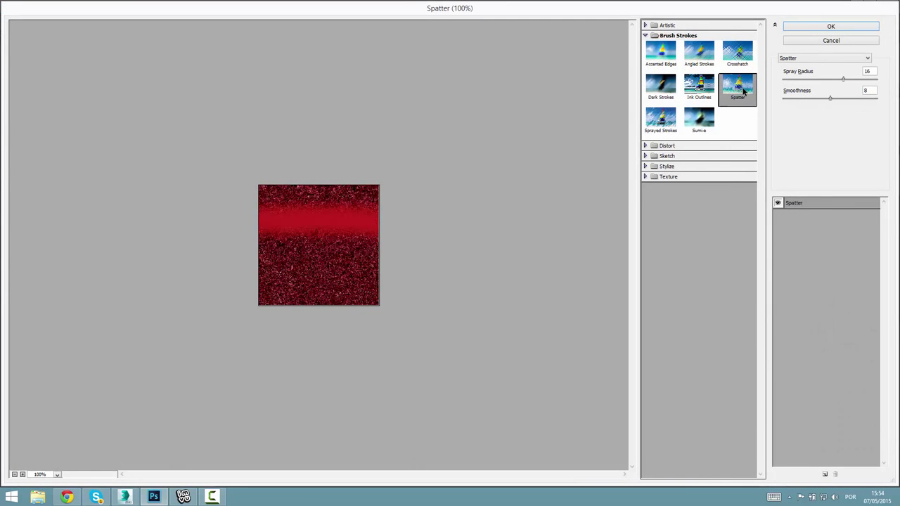
{"action": "left_click", "coordinate": [661, 119]}
{"action": "left_click", "coordinate": [737, 95]}
{"action": "left_click", "coordinate": [844, 79]}
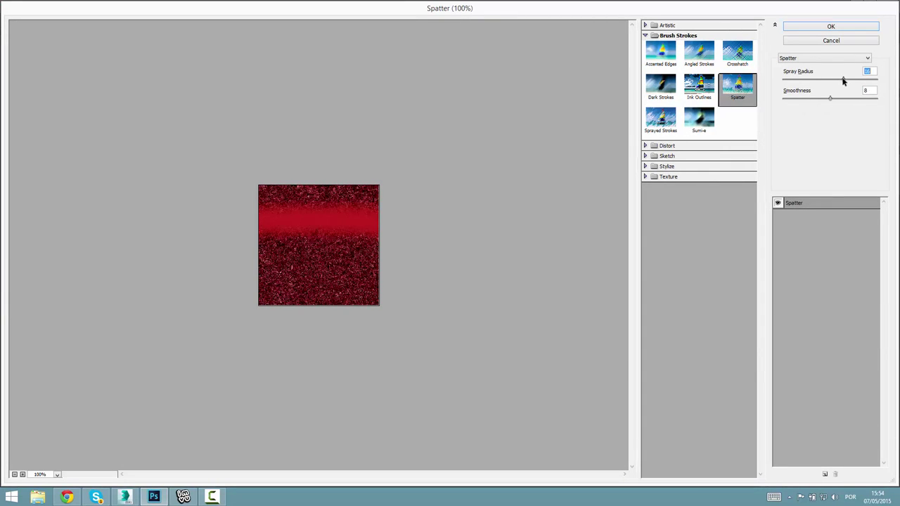
{"action": "left_click", "coordinate": [839, 42]}
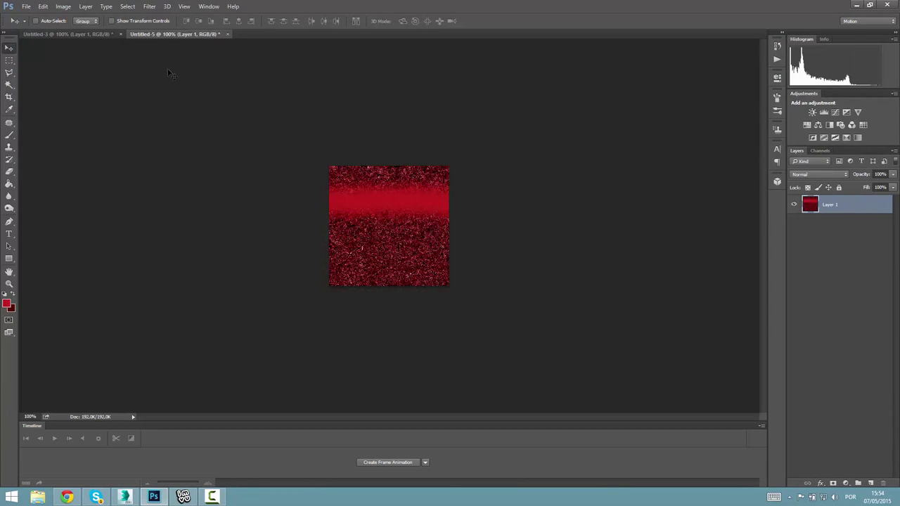
Apply the Sprayed Strokes filter with Stroke Length 20, Spray Radius 25 and Vertical stroke direction
{"action": "left_click", "coordinate": [149, 8]}
{"action": "mouse_move", "coordinate": [178, 100]}
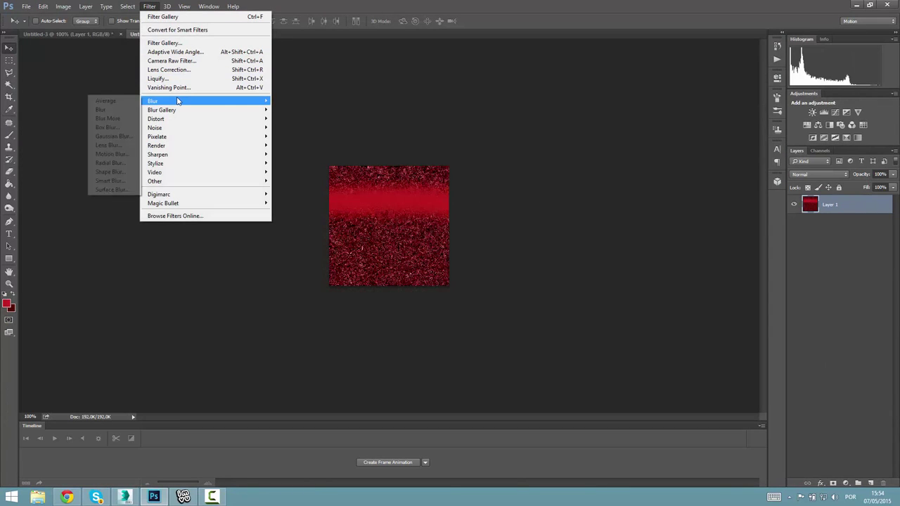
{"action": "left_click", "coordinate": [173, 43]}
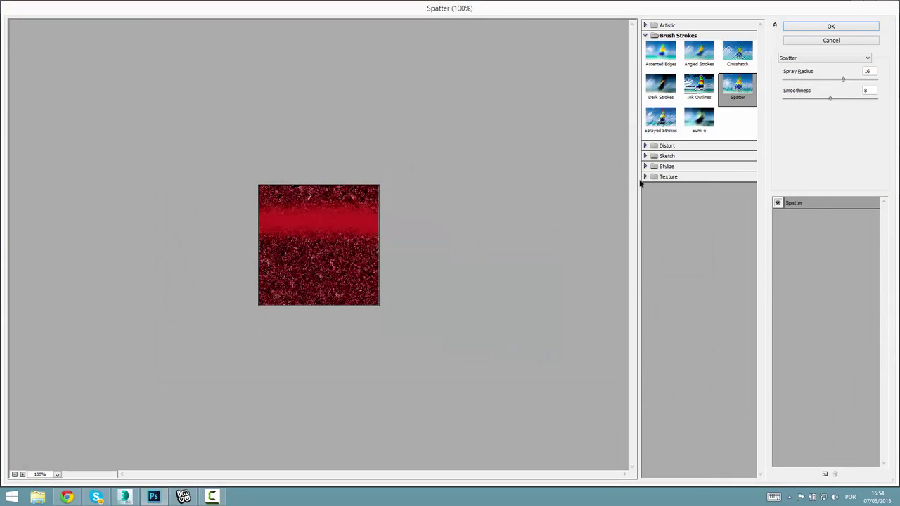
{"action": "left_click", "coordinate": [660, 120]}
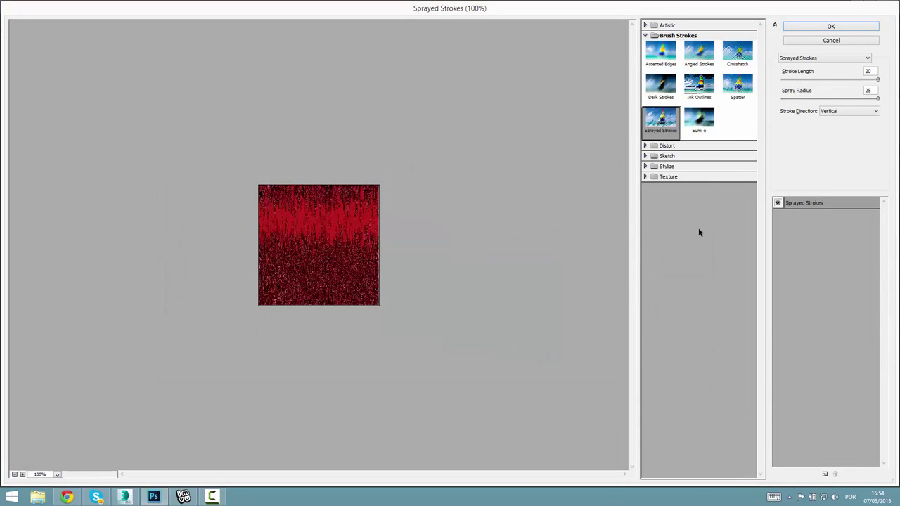
{"action": "double_click", "coordinate": [869, 70]}
{"action": "left_click", "coordinate": [876, 98]}
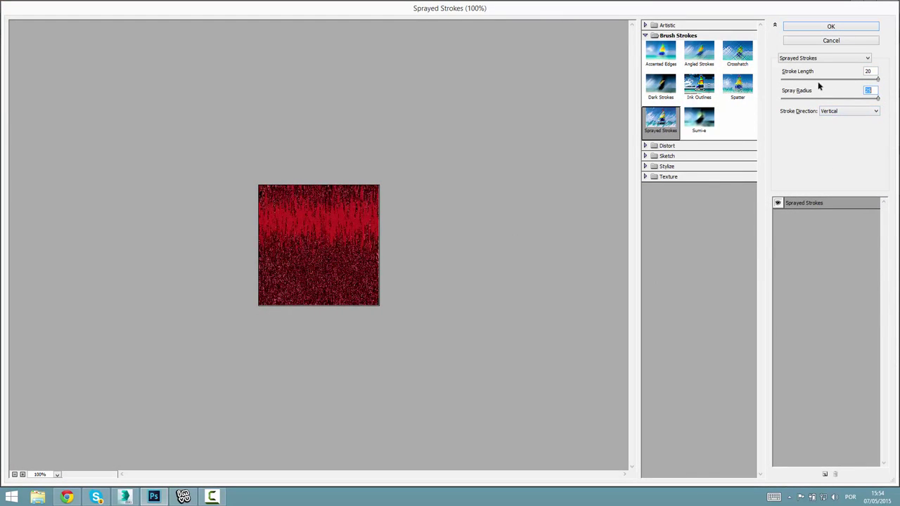
{"action": "left_click", "coordinate": [831, 27]}
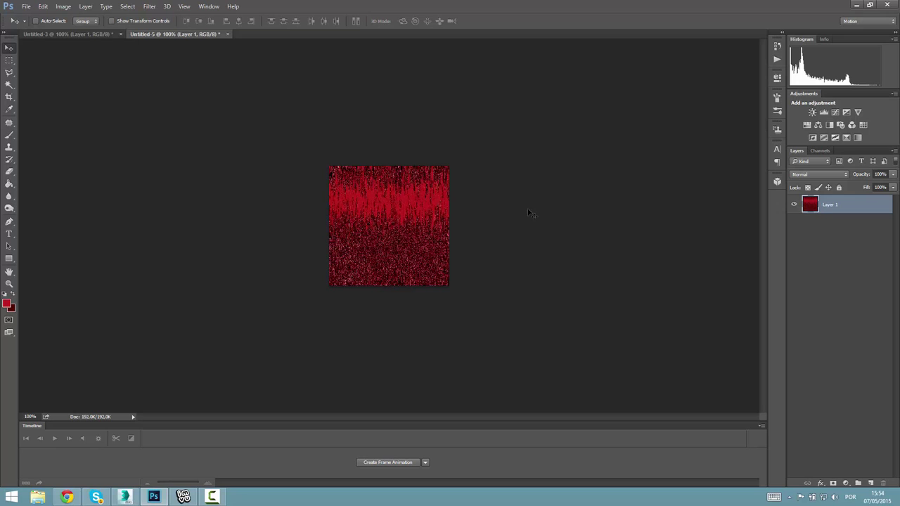
Apply a Motion Blur to the texture with an angle of 90° and a distance of 43 pixels
{"action": "left_click", "coordinate": [150, 6]}
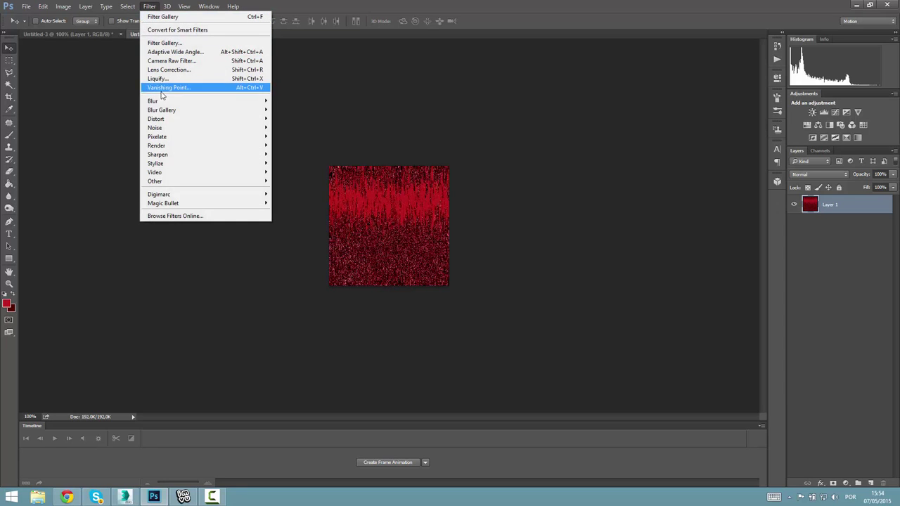
{"action": "mouse_move", "coordinate": [162, 102]}
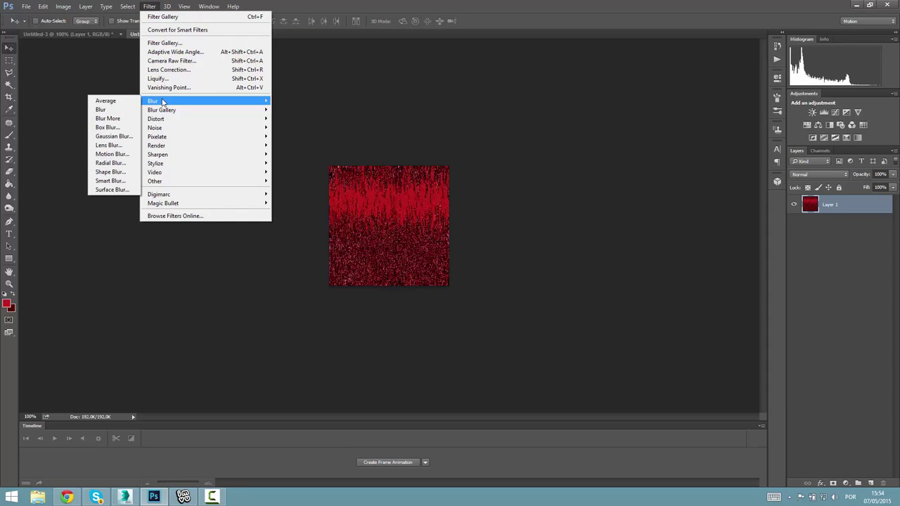
{"action": "left_click", "coordinate": [97, 159]}
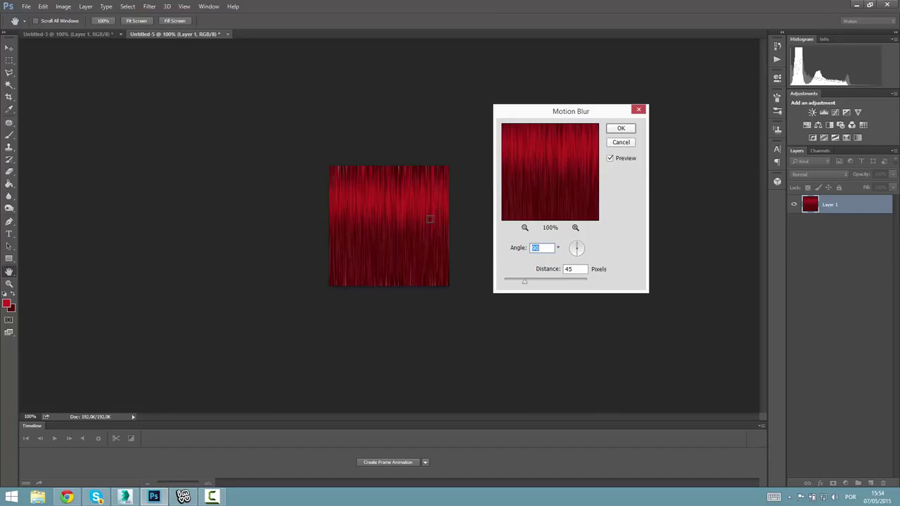
{"action": "left_click_drag", "start_coordinate": [564, 118], "coordinate": [536, 62]}
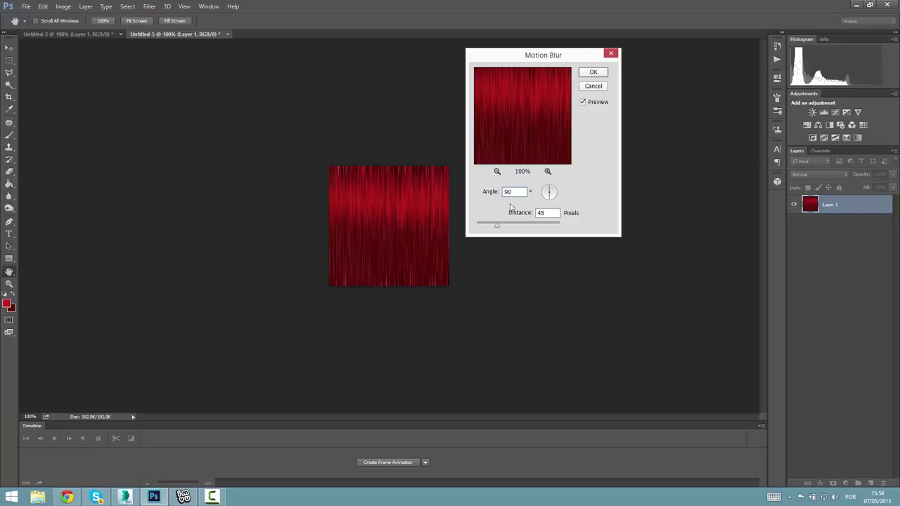
{"action": "mouse_move", "coordinate": [496, 225]}
{"action": "left_mouse_down"}
{"action": "mouse_move", "coordinate": [474, 227]}
{"action": "mouse_move", "coordinate": [575, 246]}
{"action": "left_mouse_up"}
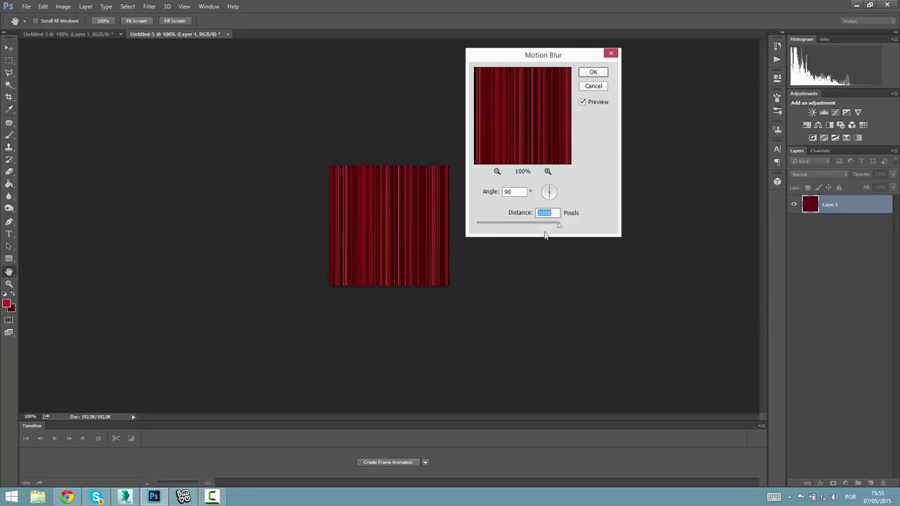
{"action": "mouse_move", "coordinate": [545, 235]}
{"action": "left_mouse_down"}
{"action": "mouse_move", "coordinate": [547, 227]}
{"action": "mouse_move", "coordinate": [490, 227]}
{"action": "mouse_move", "coordinate": [497, 229]}
{"action": "left_mouse_up"}
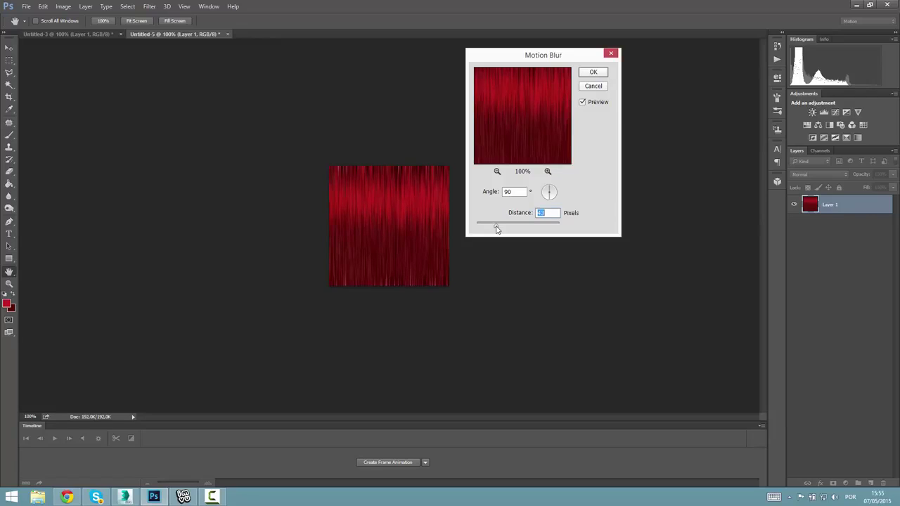
{"action": "left_click", "coordinate": [594, 72]}
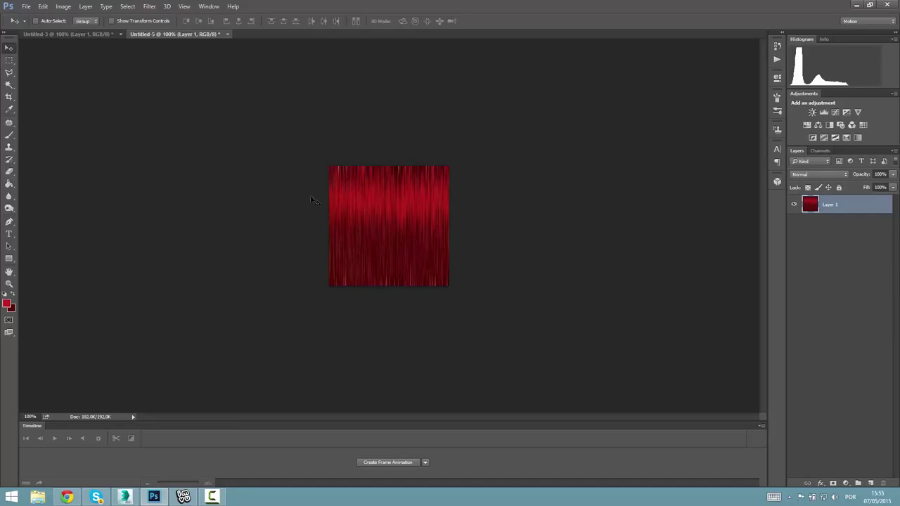
Add a new layer above the hair texture, activate the Brush tool and set the foreground colour to white, #ffffff
{"action": "left_click", "coordinate": [9, 284]}
{"action": "left_click", "coordinate": [316, 361]}
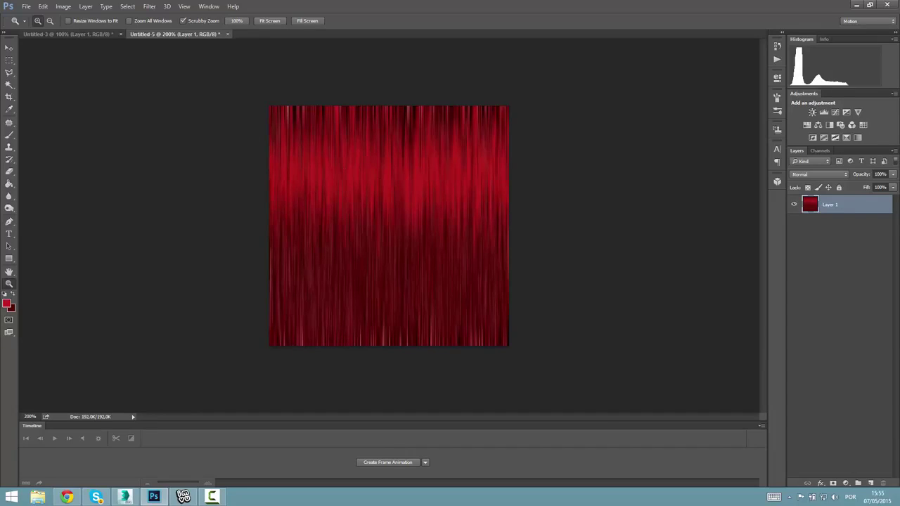
{"action": "left_click", "coordinate": [871, 483]}
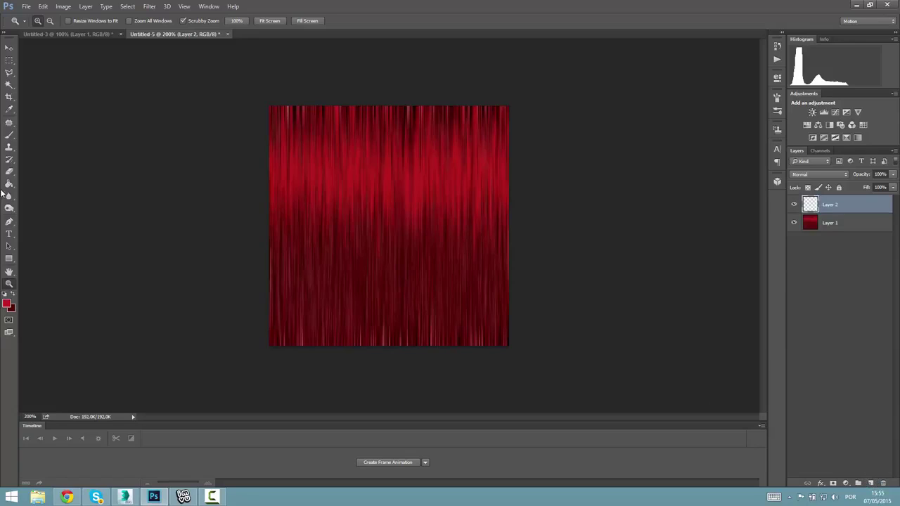
{"action": "left_click", "coordinate": [9, 135]}
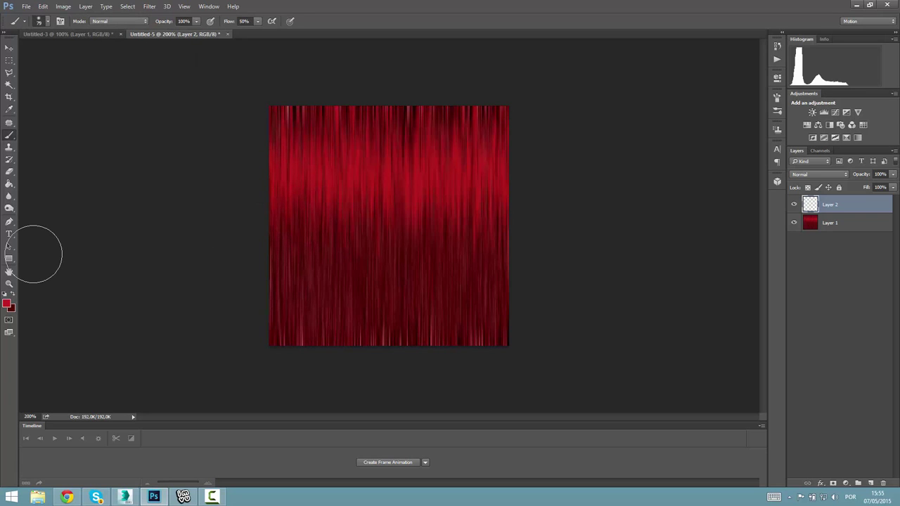
{"action": "left_click", "coordinate": [7, 304]}
{"action": "type", "text": "ffffff"}
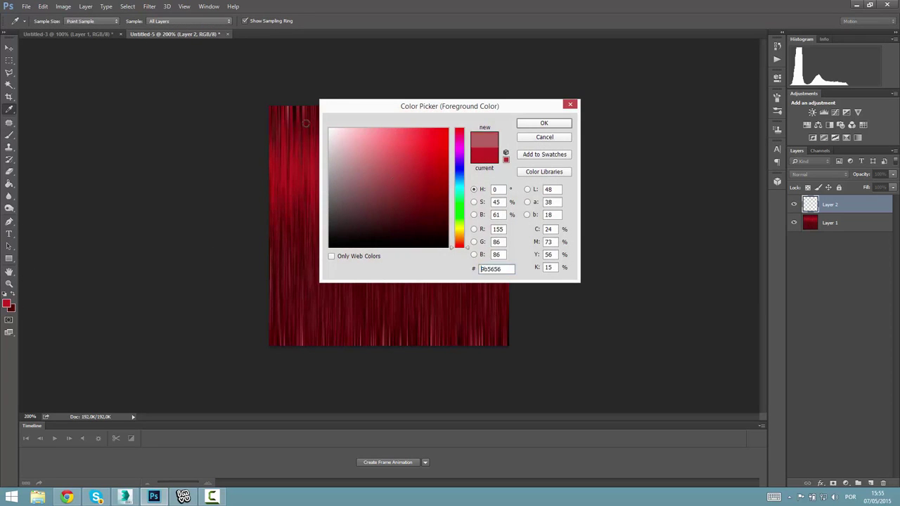
{"action": "left_click", "coordinate": [566, 121]}
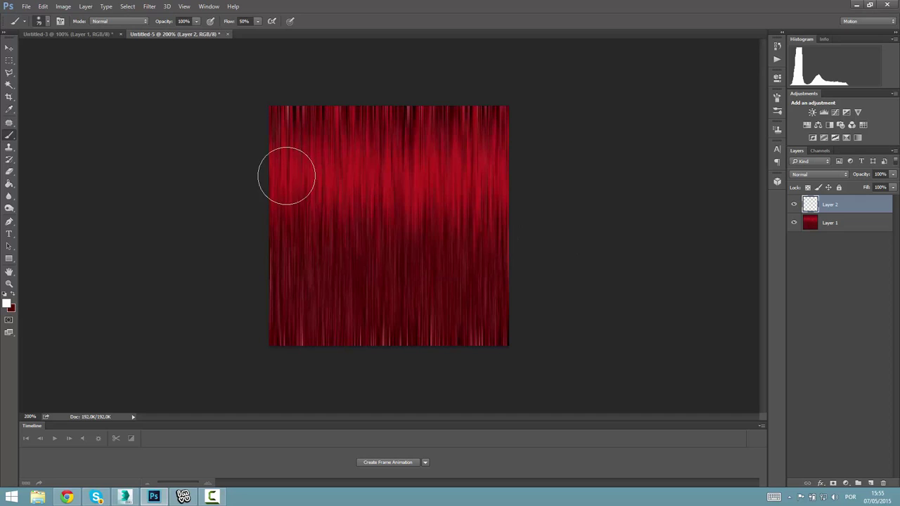
Paint a white horizontal band across the upper part of the new layer and two soft white spots in the lower part
{"action": "left_click_drag", "start_coordinate": [288, 173], "coordinate": [597, 176]}
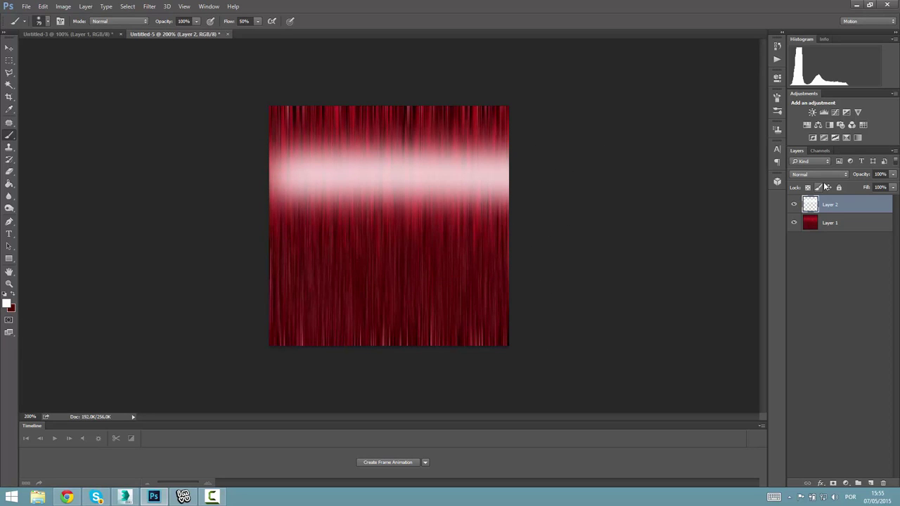
{"action": "left_click", "coordinate": [456, 294]}
{"action": "left_click", "coordinate": [346, 301]}
Cycle through blend modes on the white highlight layer, compare Soft Light with Overlay, and set the layer to Overlay
{"action": "left_click", "coordinate": [824, 174]}
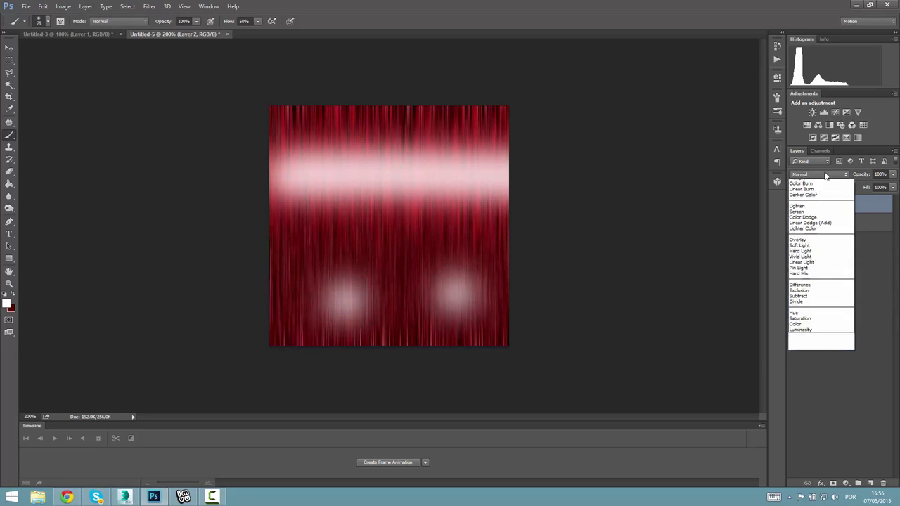
{"action": "left_click", "coordinate": [824, 172]}
{"action": "left_click", "coordinate": [826, 174]}
{"action": "left_click", "coordinate": [825, 174]}
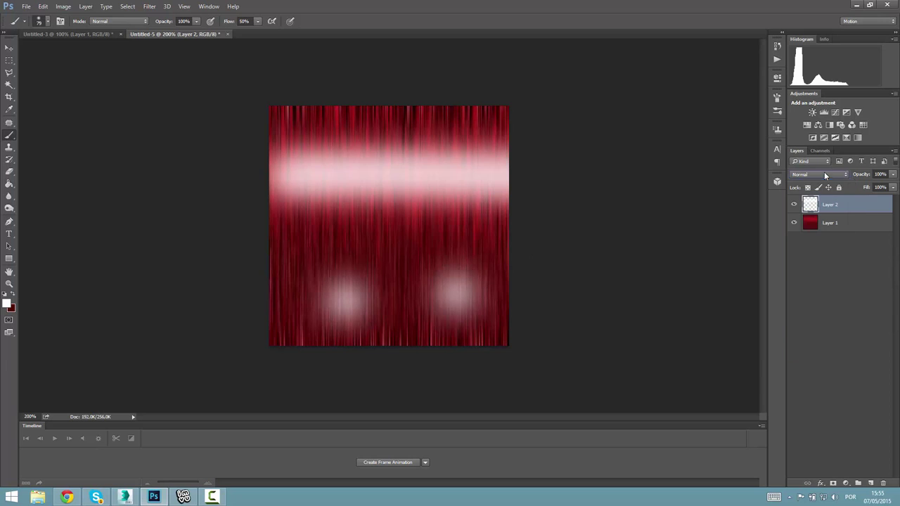
{"action": "key", "text": "Down"}
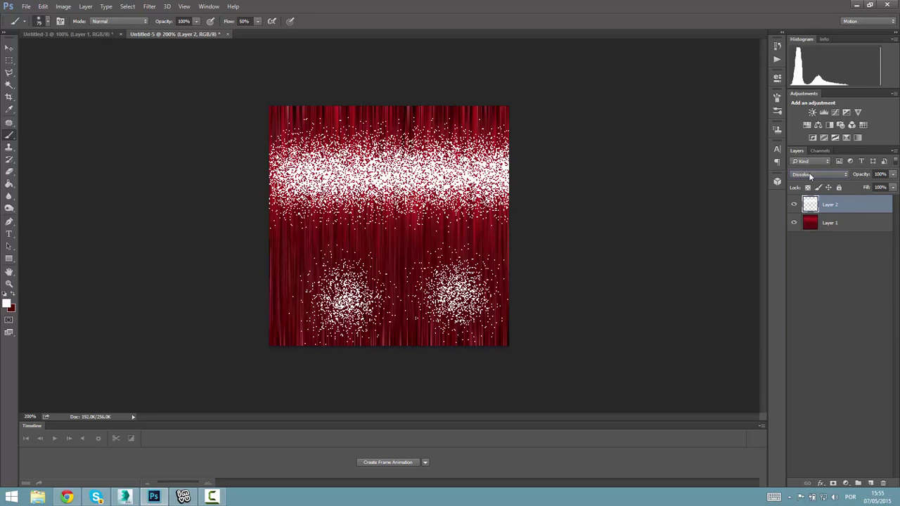
{"action": "key", "text": "Down"}
{"action": "key", "text": "Up"}
{"action": "key", "text": "Down"}
{"action": "key", "text": "Down"}
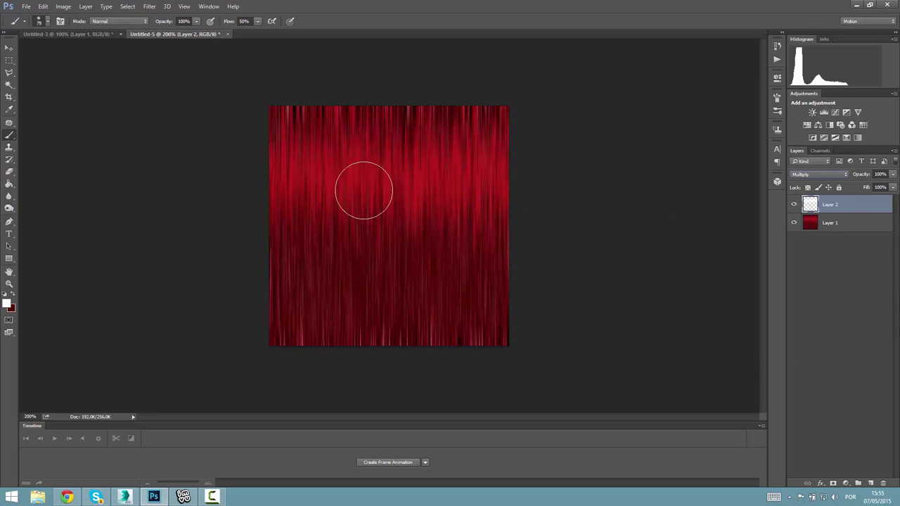
{"action": "key", "text": "Down"}
{"action": "key", "text": "Down"}
{"action": "key", "text": "Down"}
{"action": "key", "text": "Down"}
{"action": "key", "text": "Down"}
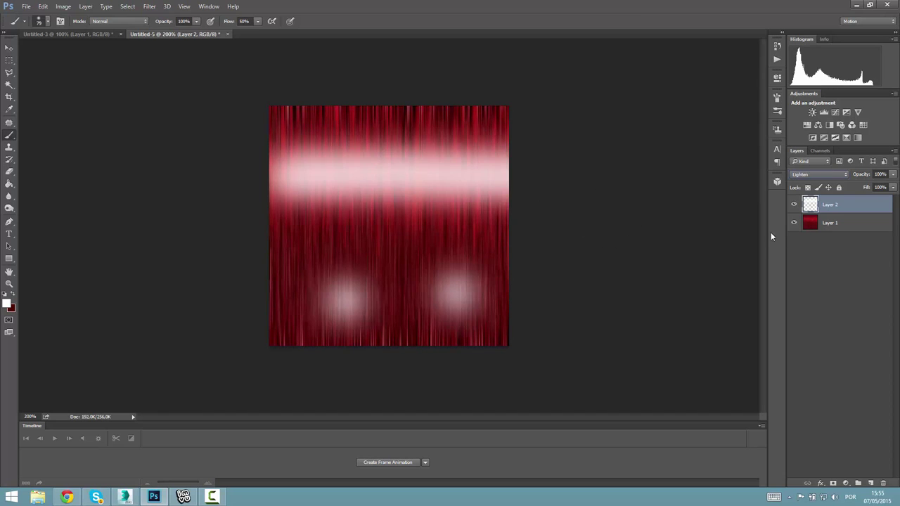
{"action": "key", "text": "Down"}
{"action": "key", "text": "Down"}
{"action": "key", "text": "Down"}
{"action": "key", "text": "Down"}
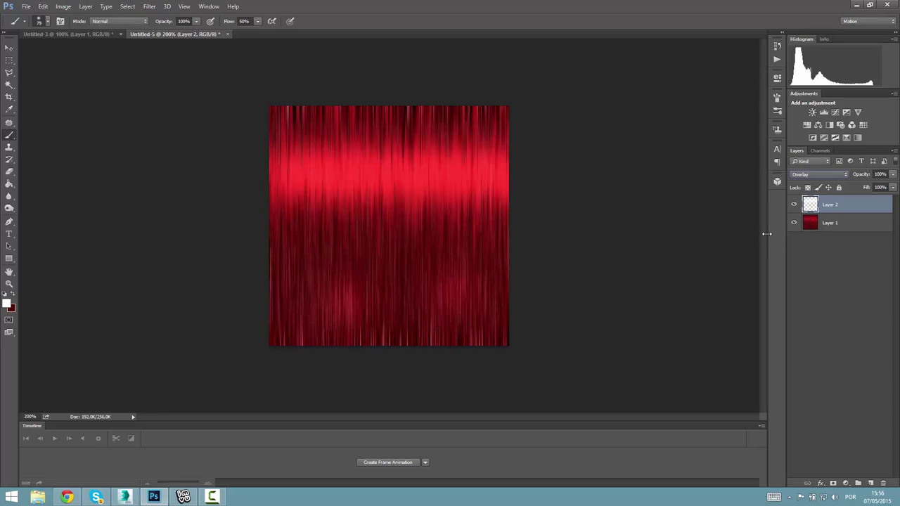
{"action": "key", "text": "Down"}
{"action": "key", "text": "Up"}
{"action": "key", "text": "Down"}
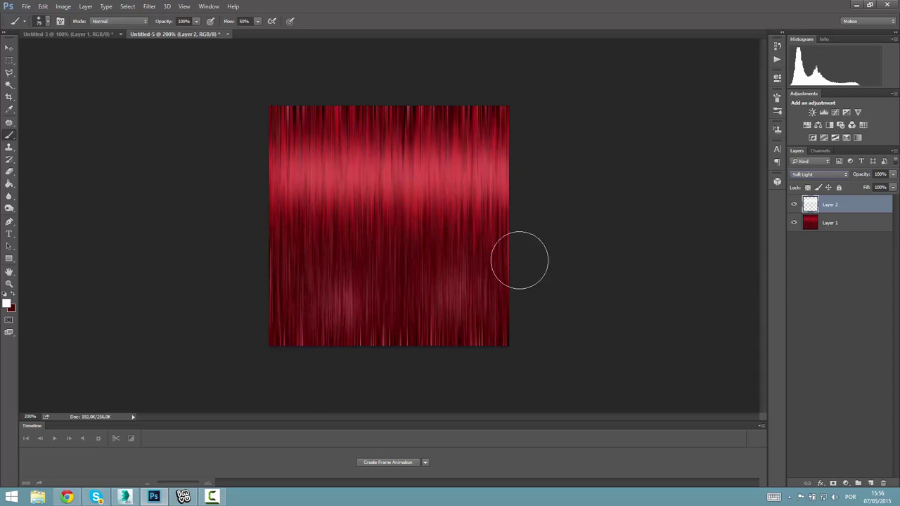
{"action": "key", "text": "Down"}
{"action": "key", "text": "Up"}
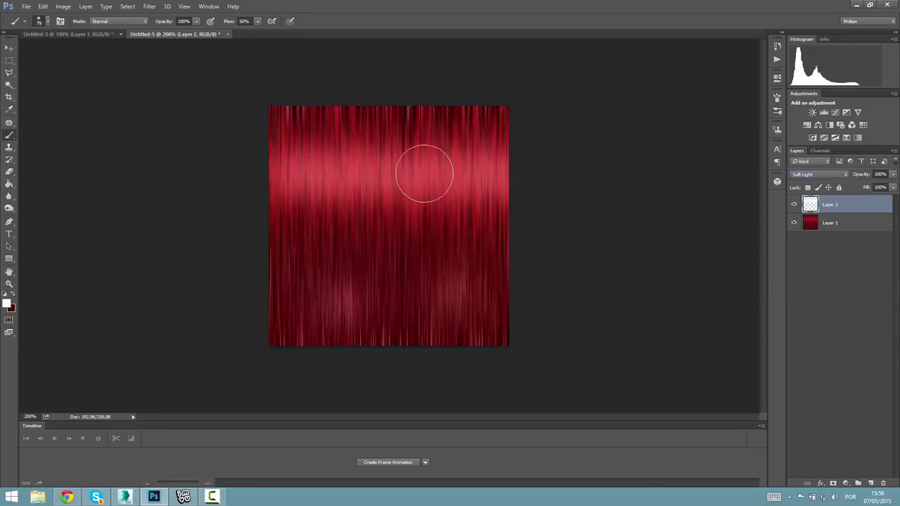
{"action": "key", "text": "Up"}
{"action": "key", "text": "Down"}
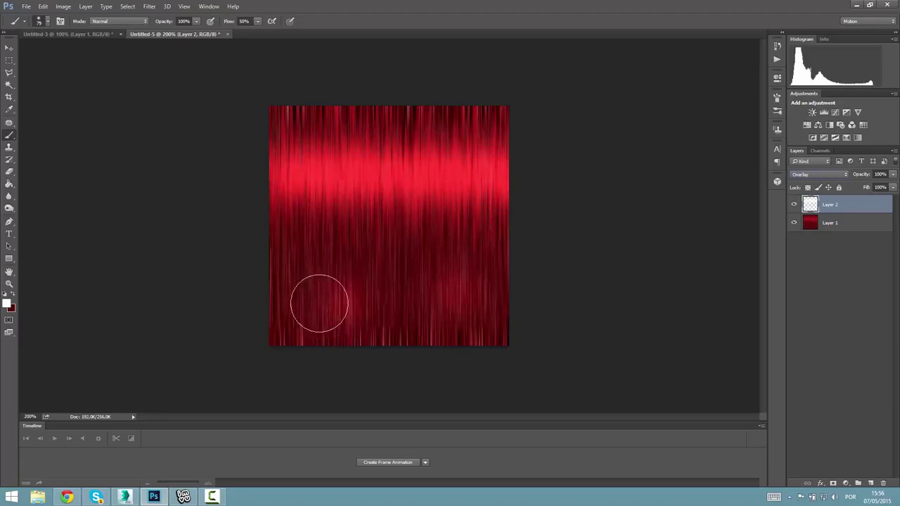
Cycle through the blend modes on the white highlight layer and set the layer to Soft Light
{"action": "key", "text": "Up"}
{"action": "key", "text": "Down"}
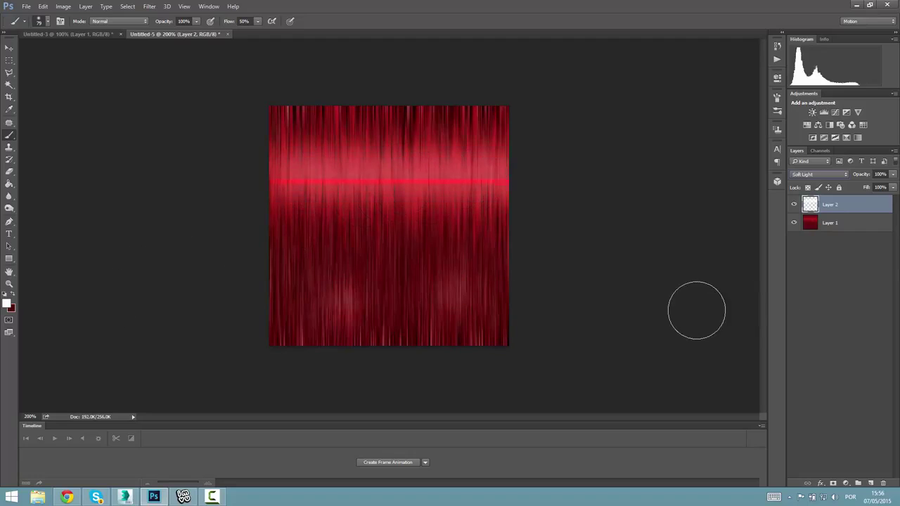
{"action": "key", "text": "Up"}
{"action": "key", "text": "Up"}
{"action": "key", "text": "Down"}
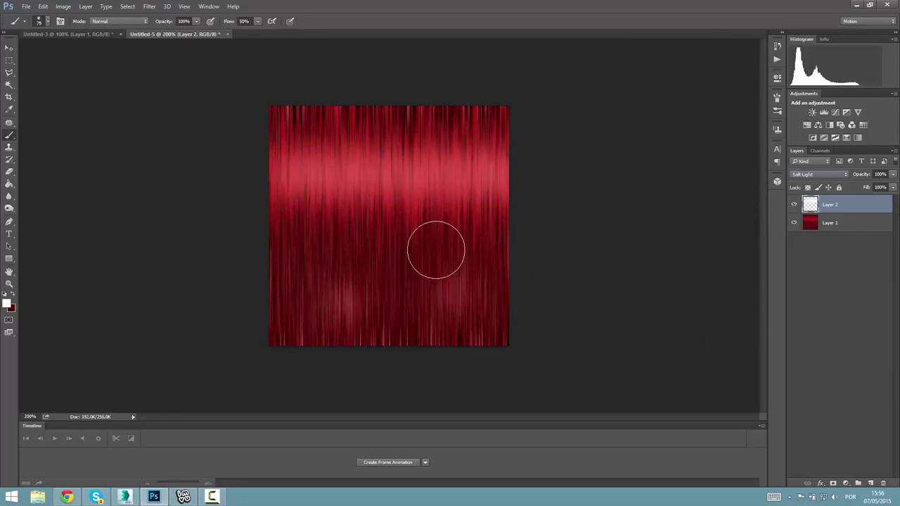
{"action": "key", "text": "Down"}
{"action": "key", "text": "Down"}
{"action": "key", "text": "Up"}
{"action": "key", "text": "Down"}
{"action": "key", "text": "Down"}
{"action": "key", "text": "Down"}
{"action": "key", "text": "Down"}
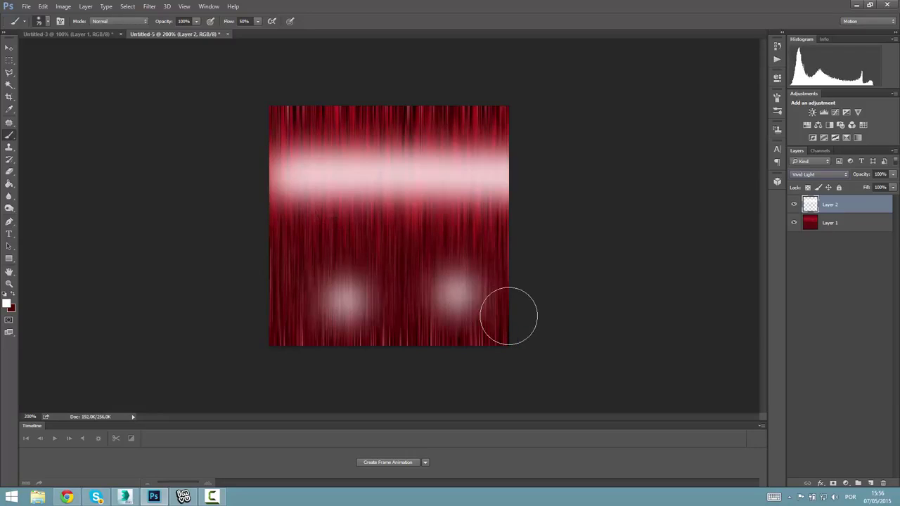
{"action": "key", "text": "Down"}
{"action": "key", "text": "Down"}
{"action": "key", "text": "Down"}
{"action": "key", "text": "Down"}
{"action": "key", "text": "Down"}
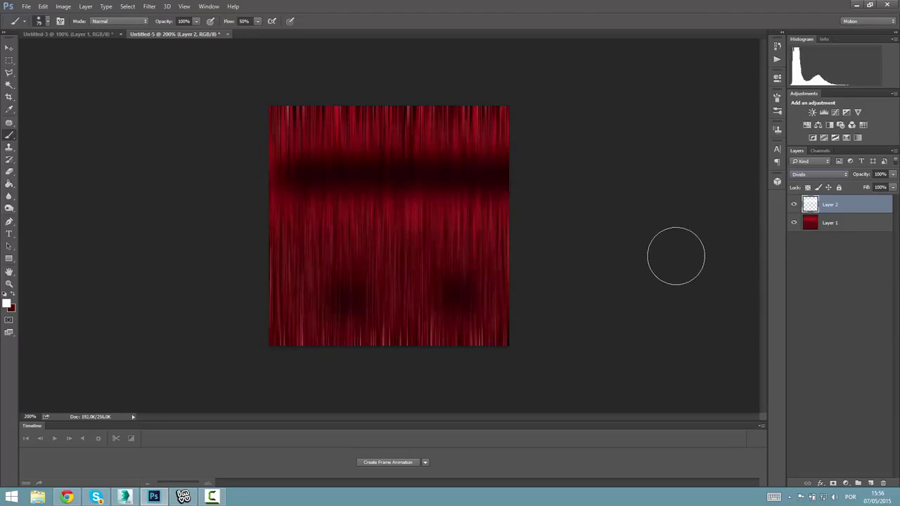
{"action": "key", "text": "Down"}
{"action": "key", "text": "Down"}
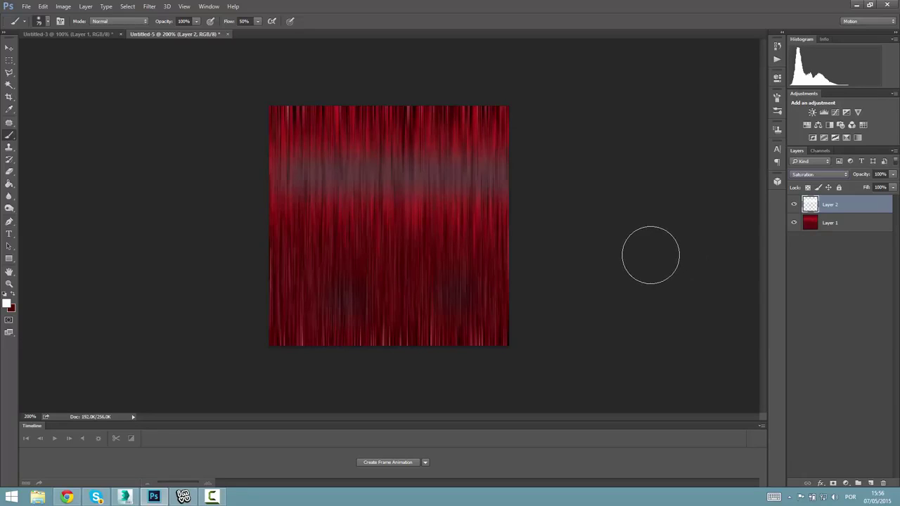
{"action": "key", "text": "Down"}
{"action": "key", "text": "Up"}
{"action": "key", "text": "Up"}
{"action": "key", "text": "Up"}
{"action": "key", "text": "Up"}
{"action": "key", "text": "Up"}
{"action": "key", "text": "Up"}
{"action": "key", "text": "Up"}
{"action": "key", "text": "Up"}
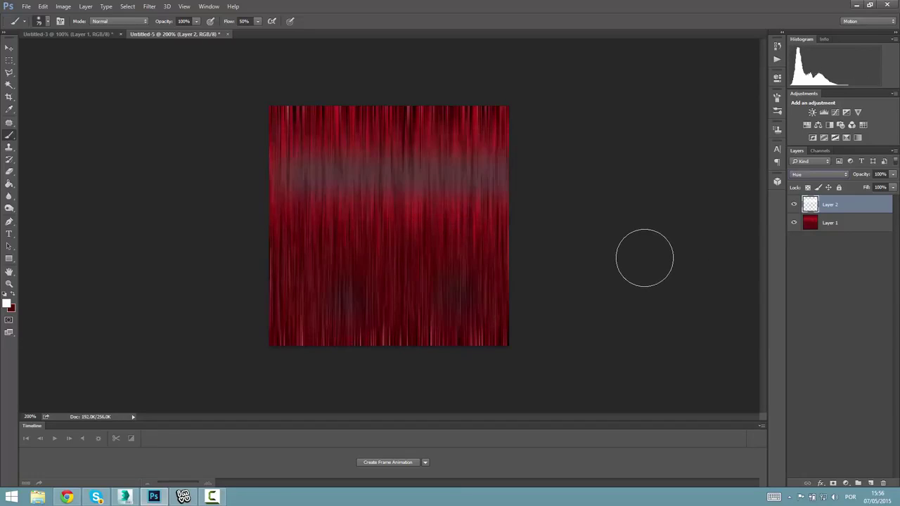
{"action": "key", "text": "Up"}
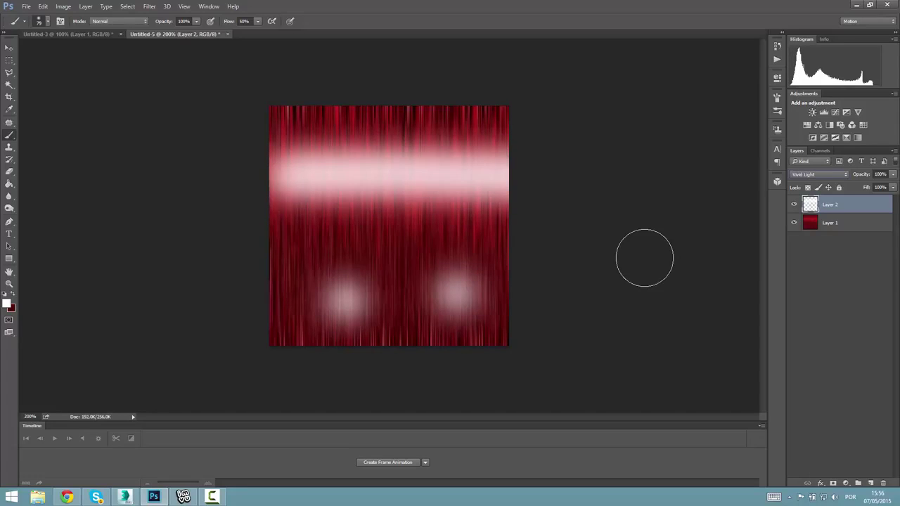
{"action": "key", "text": "Up"}
{"action": "key", "text": "Up"}
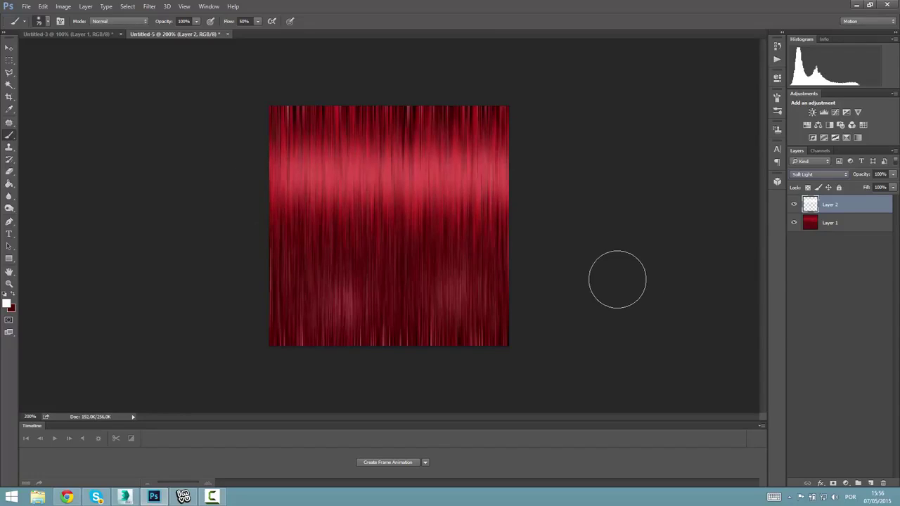
Add a new layer between the hair texture and the highlight layer, and reduce the brush size to 3 px
{"action": "left_click", "coordinate": [872, 484]}
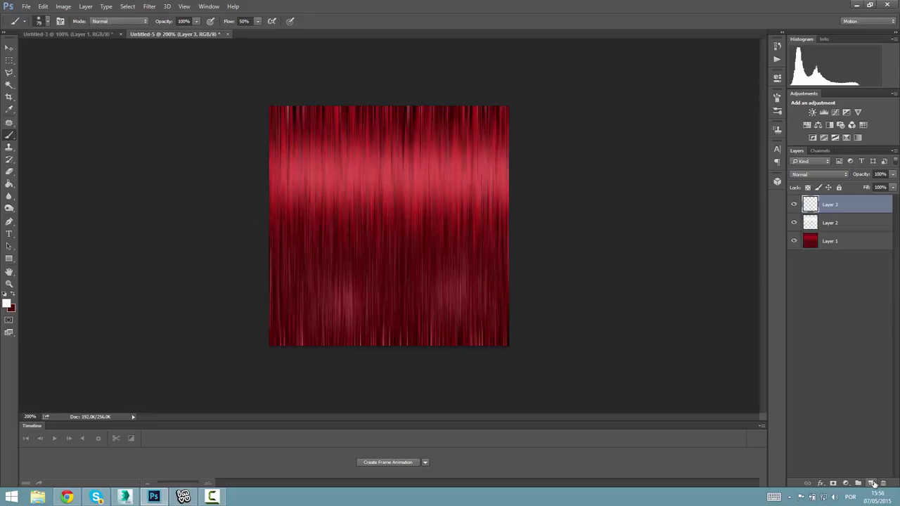
{"action": "mouse_move", "coordinate": [831, 205]}
{"action": "left_mouse_down"}
{"action": "mouse_move", "coordinate": [819, 227]}
{"action": "mouse_move", "coordinate": [833, 232]}
{"action": "left_mouse_up"}
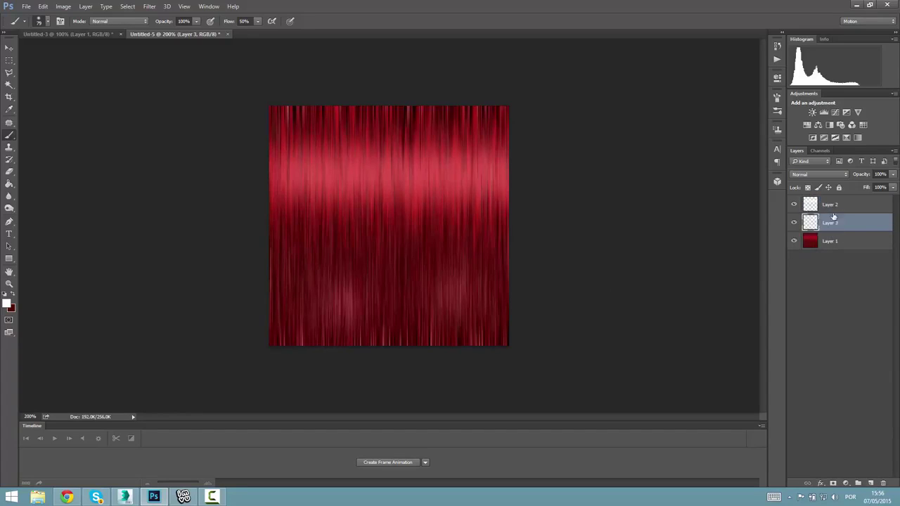
{"action": "left_click", "coordinate": [42, 21]}
{"action": "left_click_drag", "start_coordinate": [75, 51], "coordinate": [52, 51]}
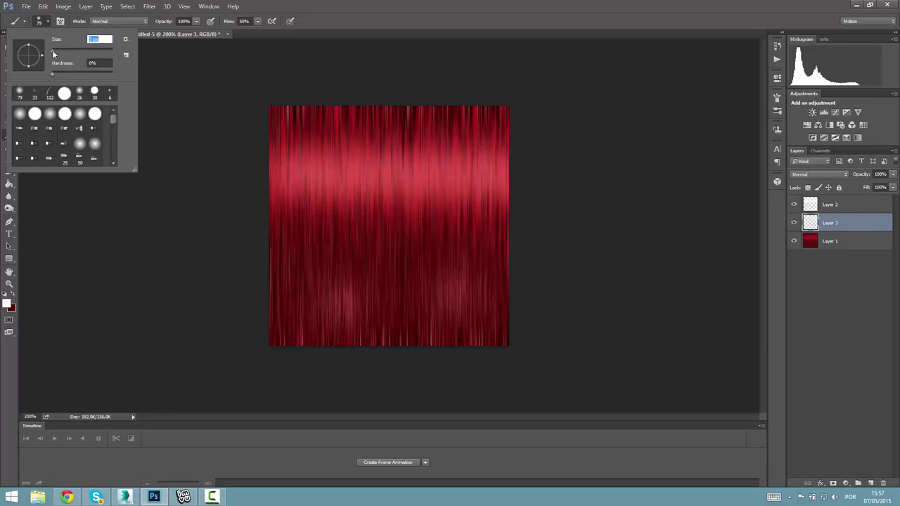
Try a white strand on the new layer, undo it, and change the brush colour to light red, #df4c4c
{"action": "left_click_drag", "start_coordinate": [282, 131], "coordinate": [308, 344]}
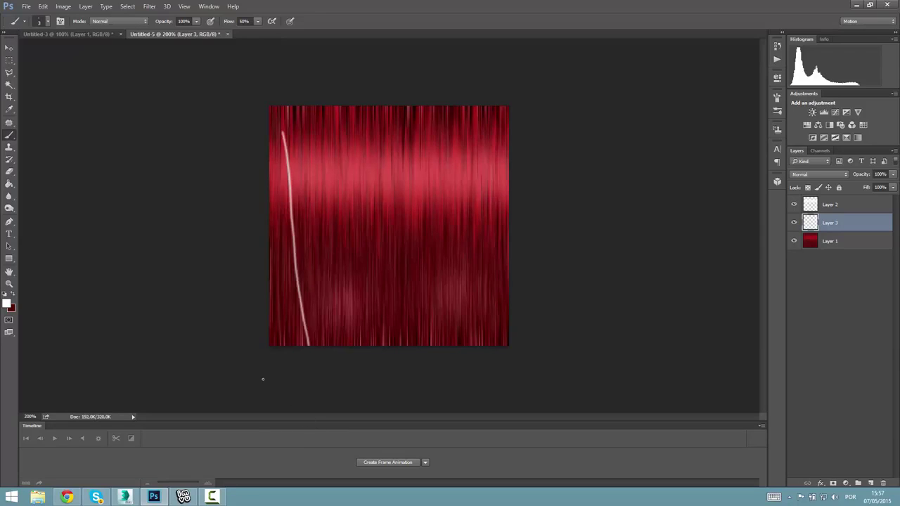
{"action": "key", "text": "ctrl+z"}
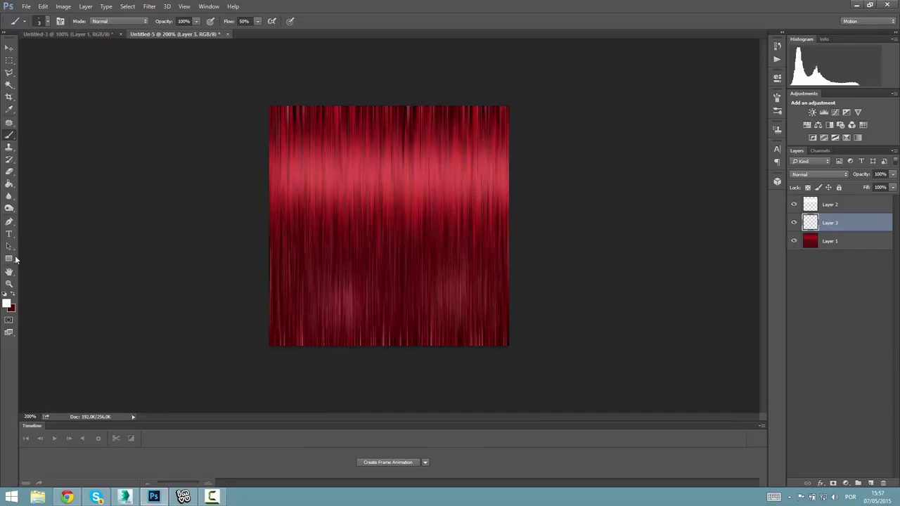
{"action": "left_click", "coordinate": [10, 305]}
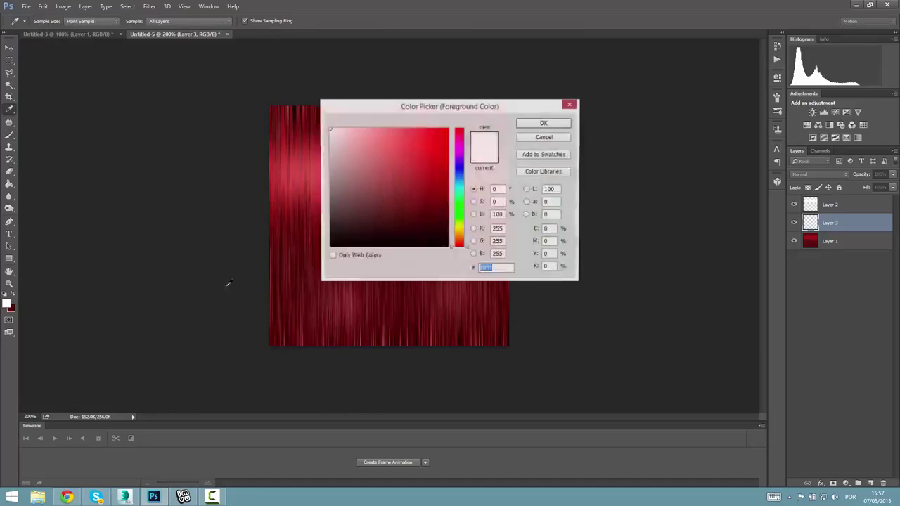
{"action": "left_click", "coordinate": [423, 190]}
{"action": "left_click_drag", "start_coordinate": [423, 189], "coordinate": [407, 144]}
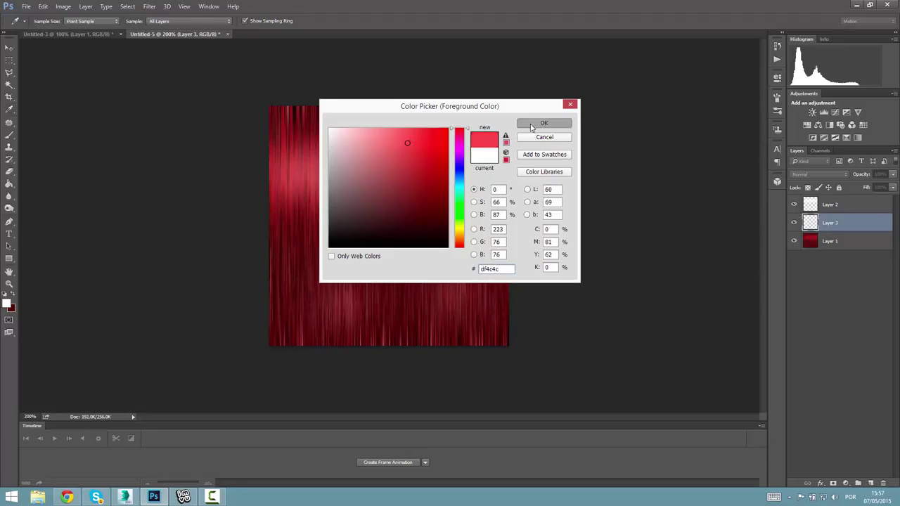
{"action": "key", "text": "Return"}
{"action": "key", "text": "b"}
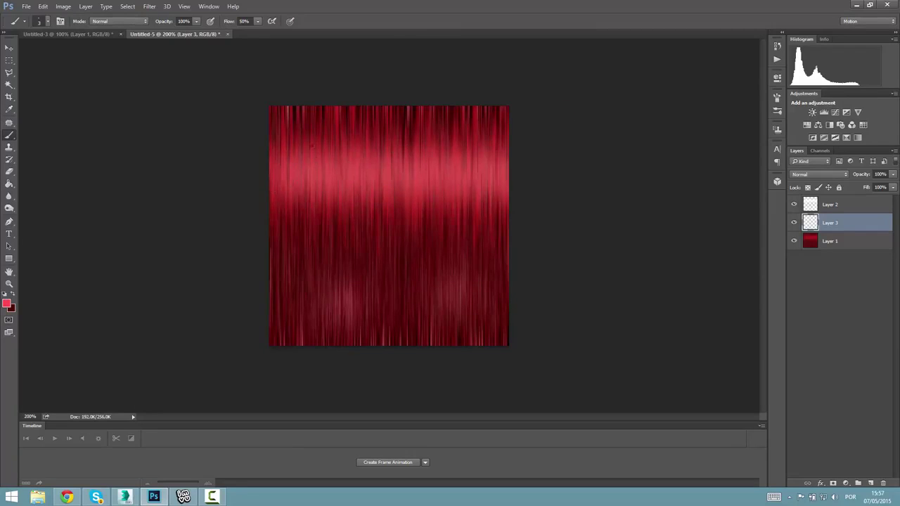
{"action": "left_click_drag", "start_coordinate": [305, 152], "coordinate": [295, 345]}
{"action": "left_click_drag", "start_coordinate": [345, 158], "coordinate": [373, 345]}
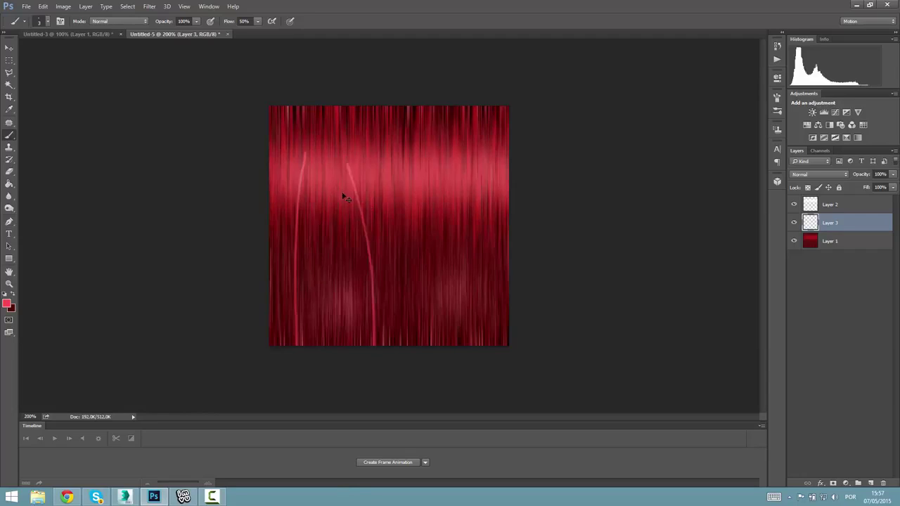
{"action": "key", "text": "ctrl+alt+z"}
{"action": "key", "text": "ctrl+alt+z"}
Paint ten thin, slightly curved light red strands running down across the hair texture, undoing any unsuitable strokes
{"action": "left_click_drag", "start_coordinate": [283, 109], "coordinate": [301, 325]}
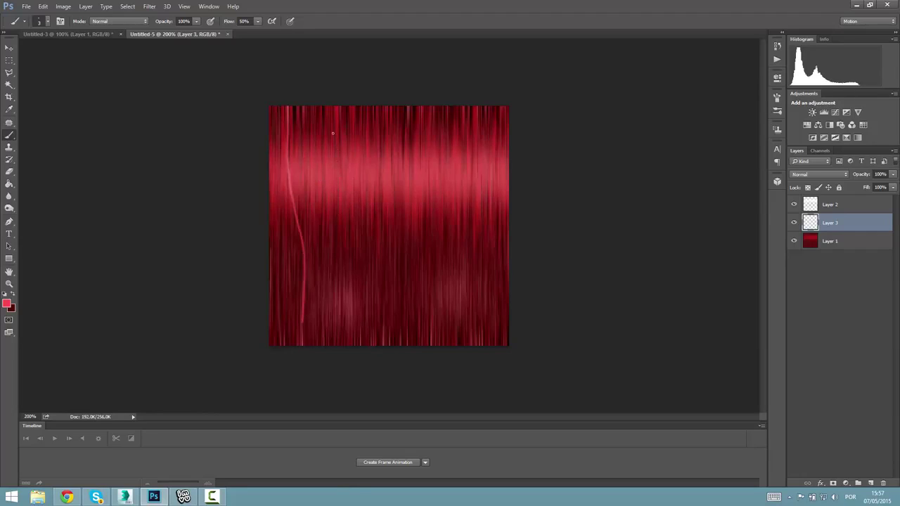
{"action": "left_click_drag", "start_coordinate": [331, 134], "coordinate": [341, 344]}
{"action": "left_click_drag", "start_coordinate": [364, 149], "coordinate": [385, 291]}
{"action": "key", "text": "ctrl+alt+z"}
{"action": "key", "text": "ctrl+alt+z"}
{"action": "left_click_drag", "start_coordinate": [325, 116], "coordinate": [348, 319]}
{"action": "left_click_drag", "start_coordinate": [392, 129], "coordinate": [376, 344]}
{"action": "left_click_drag", "start_coordinate": [443, 135], "coordinate": [431, 345]}
{"action": "left_click_drag", "start_coordinate": [360, 144], "coordinate": [381, 342]}
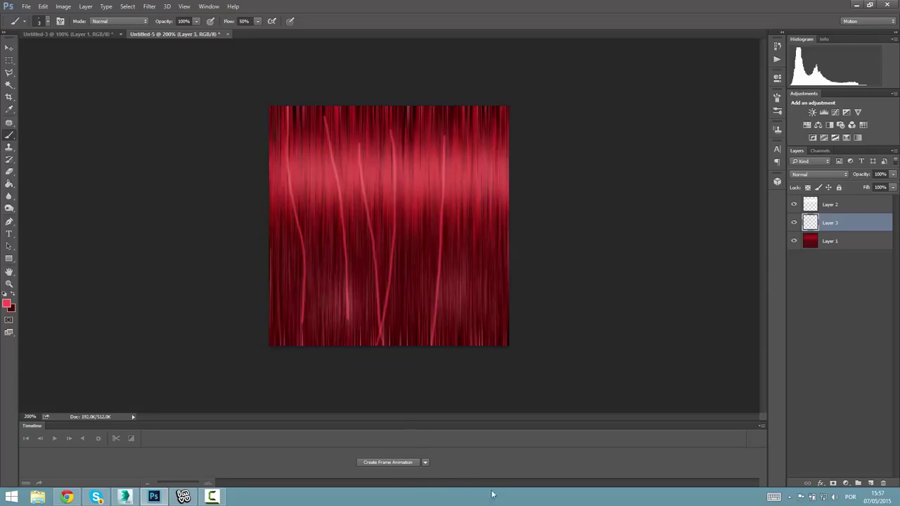
{"action": "left_click_drag", "start_coordinate": [423, 120], "coordinate": [399, 344]}
{"action": "left_click_drag", "start_coordinate": [488, 111], "coordinate": [492, 345]}
{"action": "left_click_drag", "start_coordinate": [309, 141], "coordinate": [342, 344]}
{"action": "left_click_drag", "start_coordinate": [451, 149], "coordinate": [457, 344]}
{"action": "left_click_drag", "start_coordinate": [497, 157], "coordinate": [464, 343]}
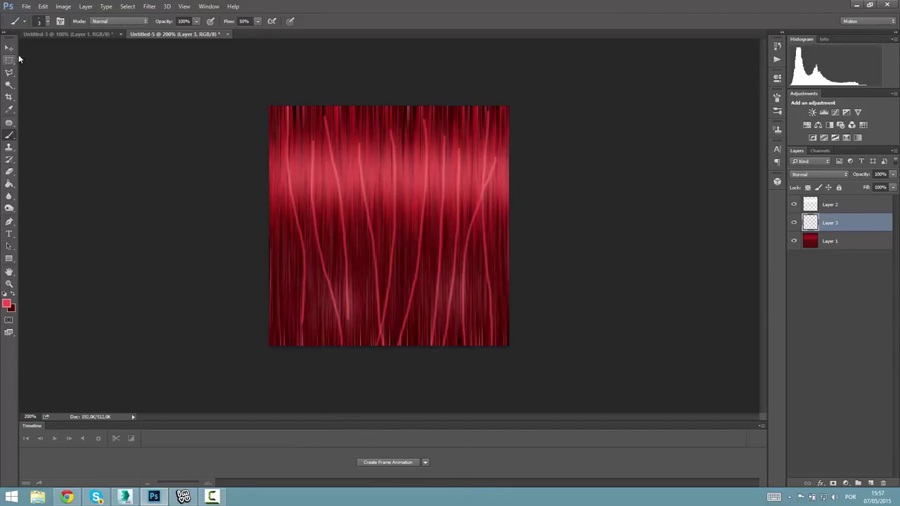
Duplicate the strand layer and offset the two strand layers from each other so that the strands are spread more densely
{"action": "right_click", "coordinate": [830, 224]}
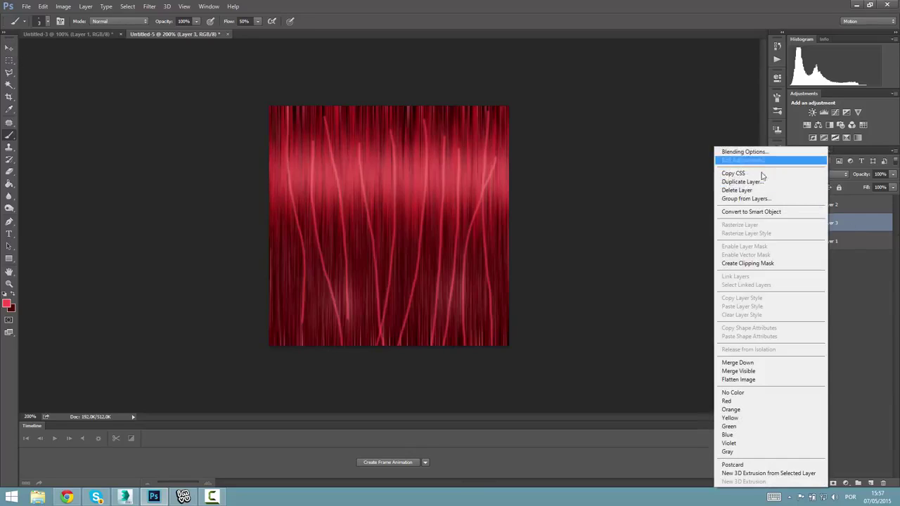
{"action": "left_click", "coordinate": [754, 182]}
{"action": "key", "text": "Return"}
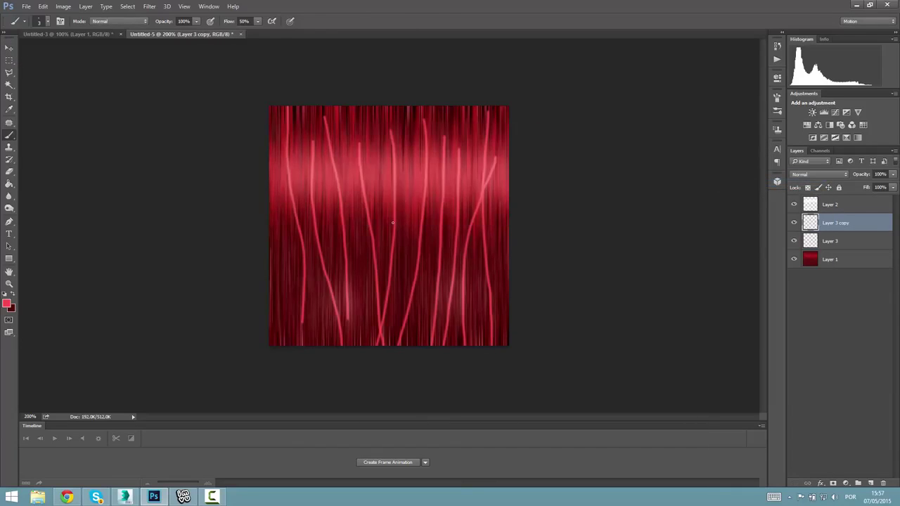
{"action": "key", "text": "v"}
{"action": "mouse_move", "coordinate": [408, 222]}
{"action": "left_mouse_down"}
{"action": "mouse_move", "coordinate": [379, 218]}
{"action": "mouse_move", "coordinate": [382, 181]}
{"action": "mouse_move", "coordinate": [374, 211]}
{"action": "mouse_move", "coordinate": [408, 212]}
{"action": "mouse_move", "coordinate": [391, 197]}
{"action": "mouse_move", "coordinate": [390, 232]}
{"action": "left_mouse_up"}
{"action": "left_click", "coordinate": [818, 245]}
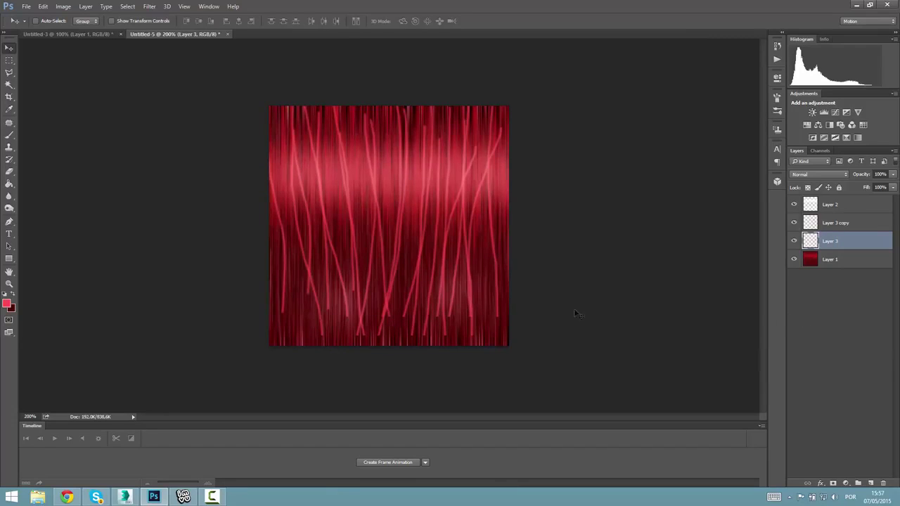
Merge the original strand layer and its copy into one layer
{"action": "left_click", "coordinate": [839, 223]}
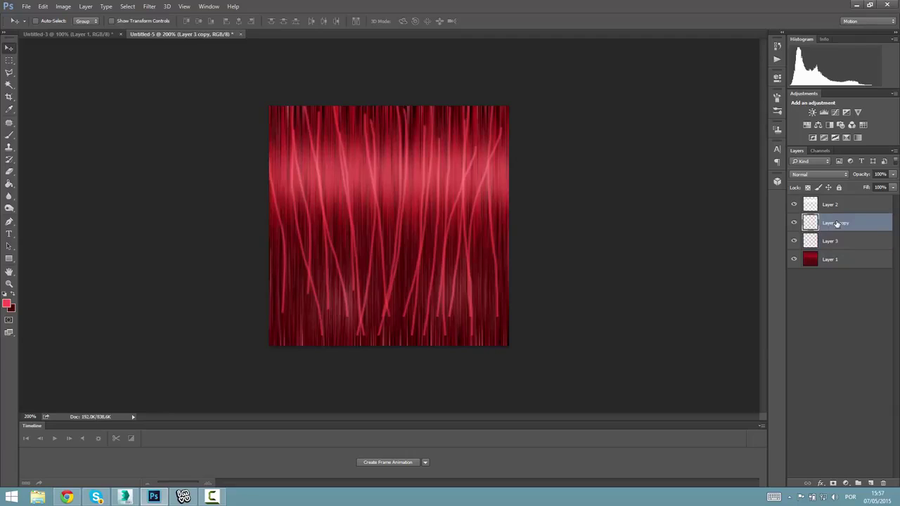
{"action": "left_click", "coordinate": [839, 242], "text": "shift"}
{"action": "right_click", "coordinate": [839, 232]}
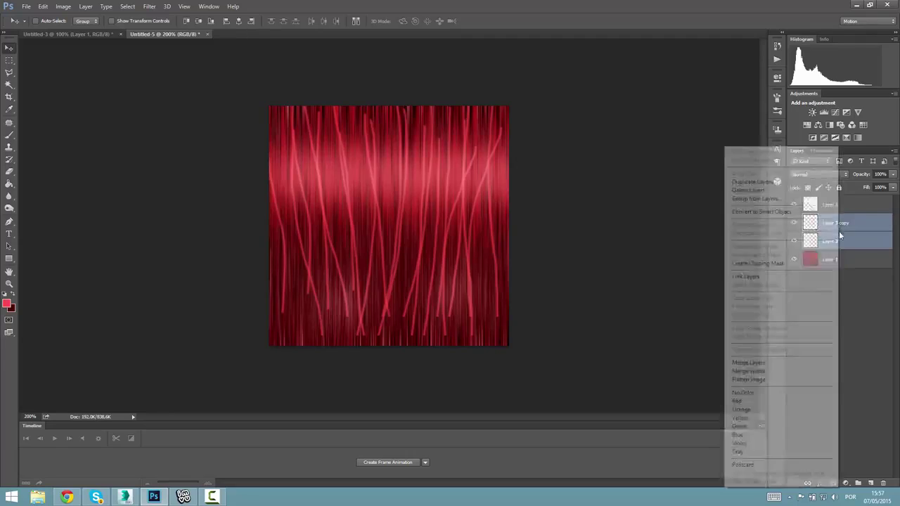
{"action": "left_click", "coordinate": [753, 363]}
Try the available blend modes on the merged strand layer and set it to Multiply
{"action": "left_click", "coordinate": [819, 173]}
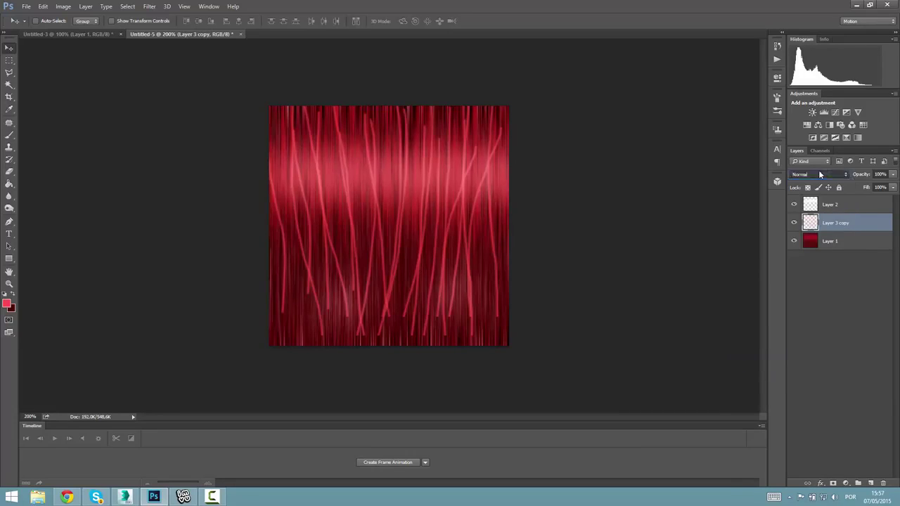
{"action": "key", "text": "Down"}
{"action": "key", "text": "Down"}
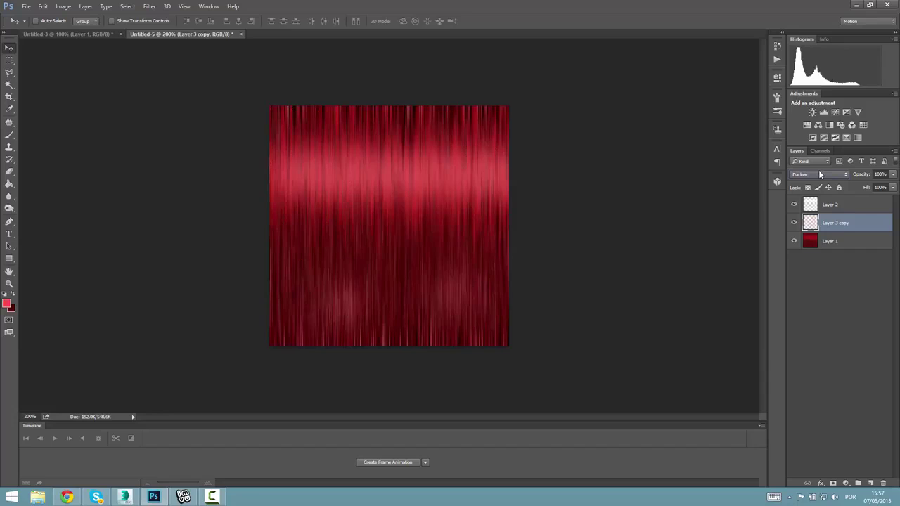
{"action": "key", "text": "Down"}
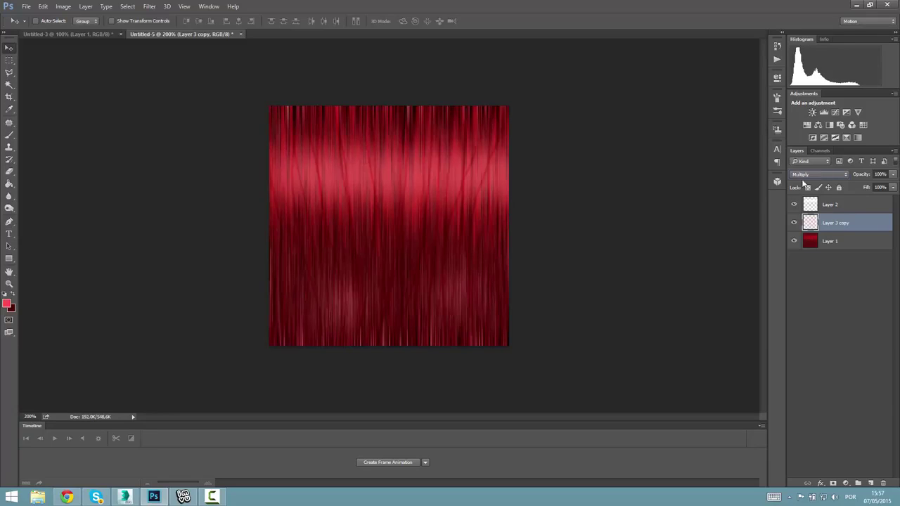
{"action": "key", "text": "Down"}
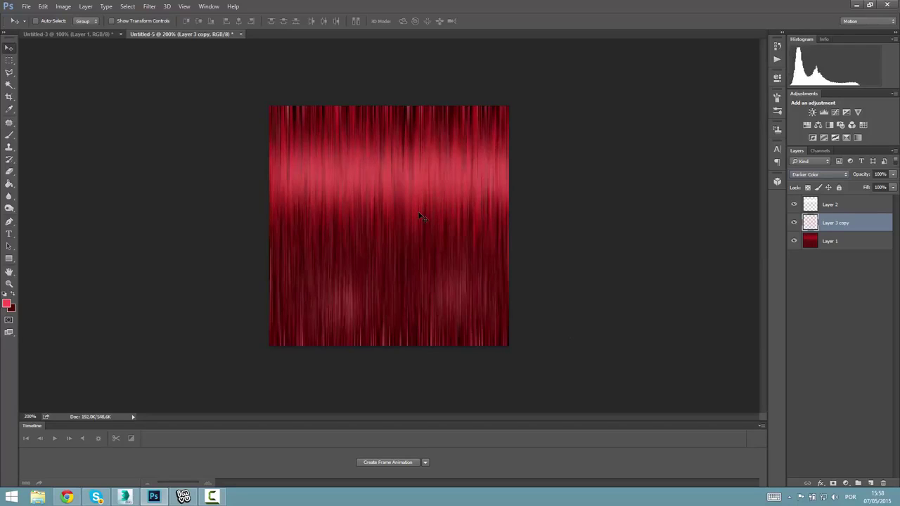
{"action": "key", "text": "Down"}
{"action": "key", "text": "Down"}
{"action": "key", "text": "Down"}
{"action": "key", "text": "Down"}
{"action": "key", "text": "Down"}
{"action": "key", "text": "Down"}
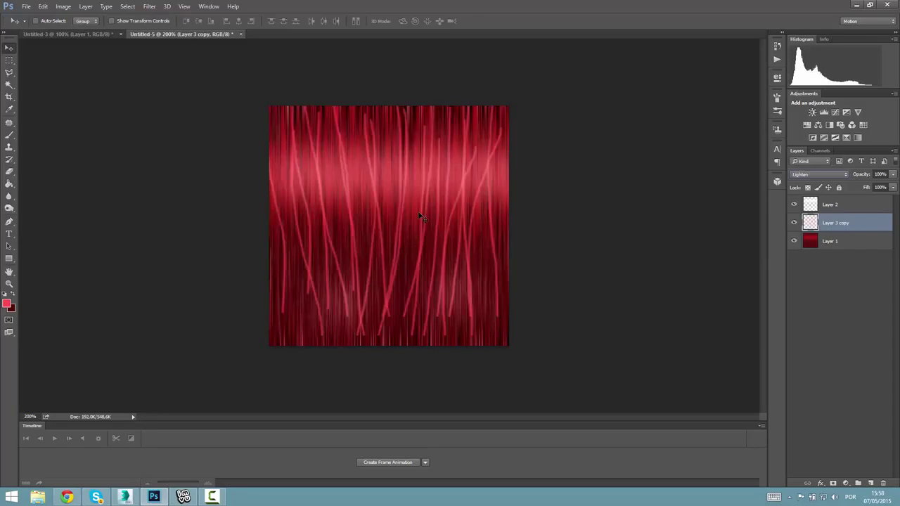
{"action": "key", "text": "Down"}
{"action": "key", "text": "Down"}
{"action": "key", "text": "Down"}
{"action": "key", "text": "Down"}
{"action": "key", "text": "Down"}
{"action": "key", "text": "Down"}
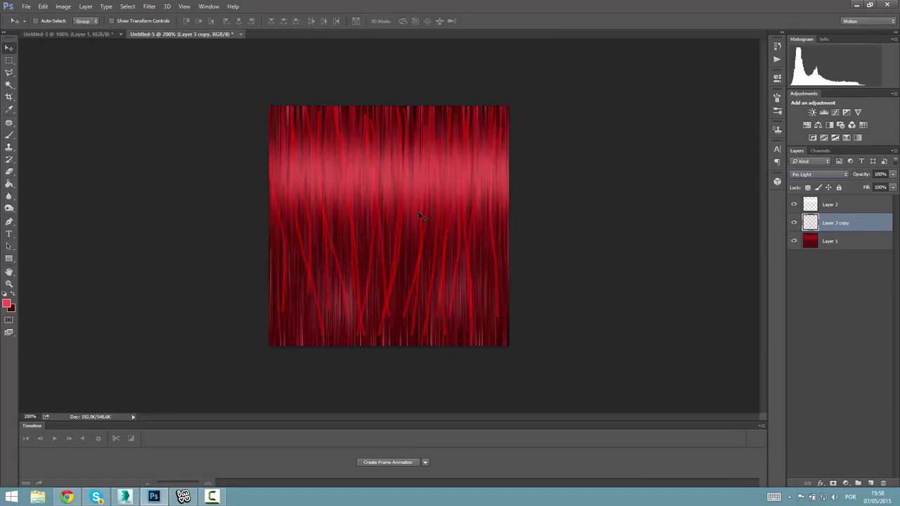
{"action": "key", "text": "Down"}
{"action": "key", "text": "Down"}
{"action": "key", "text": "Down"}
{"action": "key", "text": "Down"}
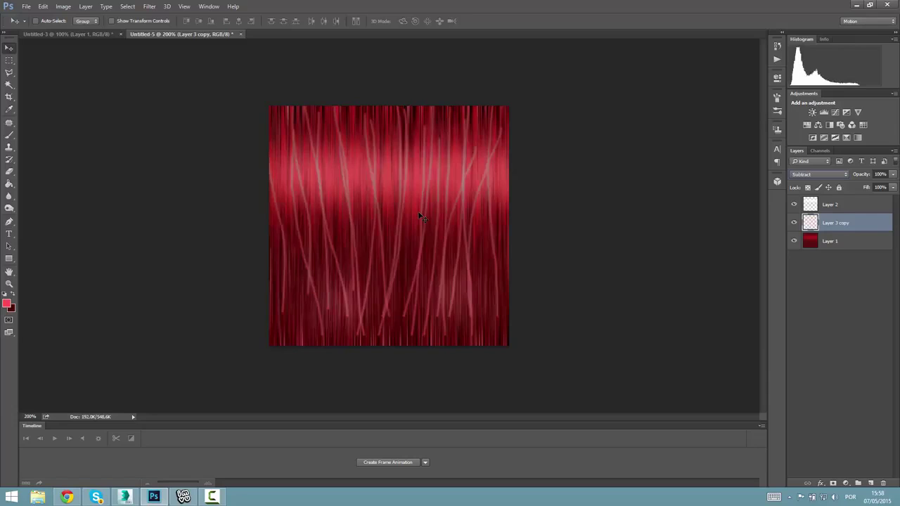
{"action": "key", "text": "Down"}
{"action": "key", "text": "Down"}
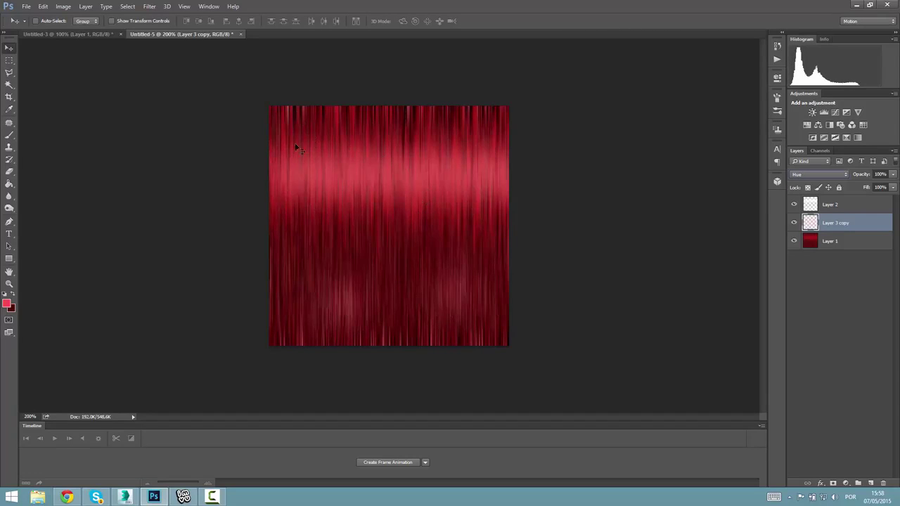
{"action": "key", "text": "Down"}
{"action": "key", "text": "Down"}
{"action": "key", "text": "Down"}
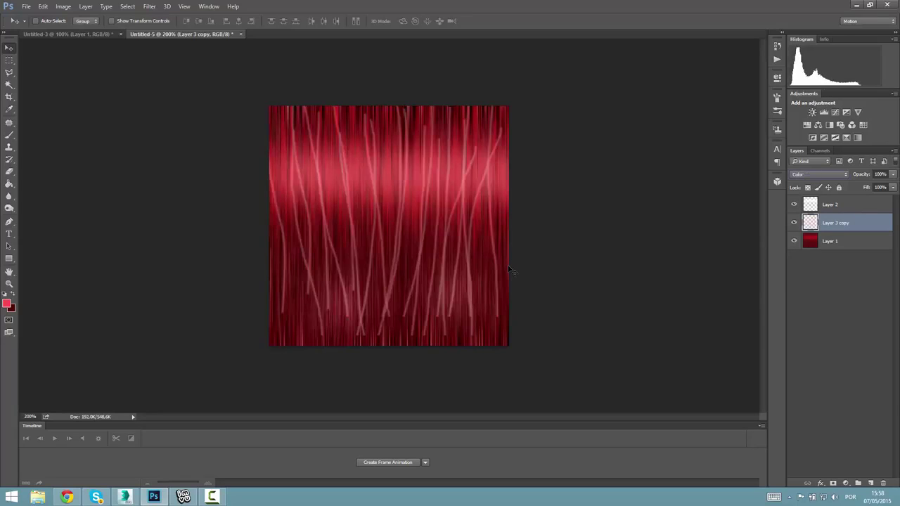
{"action": "key", "text": "Up"}
{"action": "key", "text": "Up"}
{"action": "key", "text": "Up"}
{"action": "key", "text": "Up"}
{"action": "key", "text": "Up"}
{"action": "key", "text": "Up"}
{"action": "key", "text": "Up"}
{"action": "key", "text": "Up"}
{"action": "key", "text": "Up"}
{"action": "key", "text": "Up"}
{"action": "key", "text": "Up"}
{"action": "key", "text": "Up"}
{"action": "key", "text": "Up"}
{"action": "key", "text": "Up"}
{"action": "key", "text": "Up"}
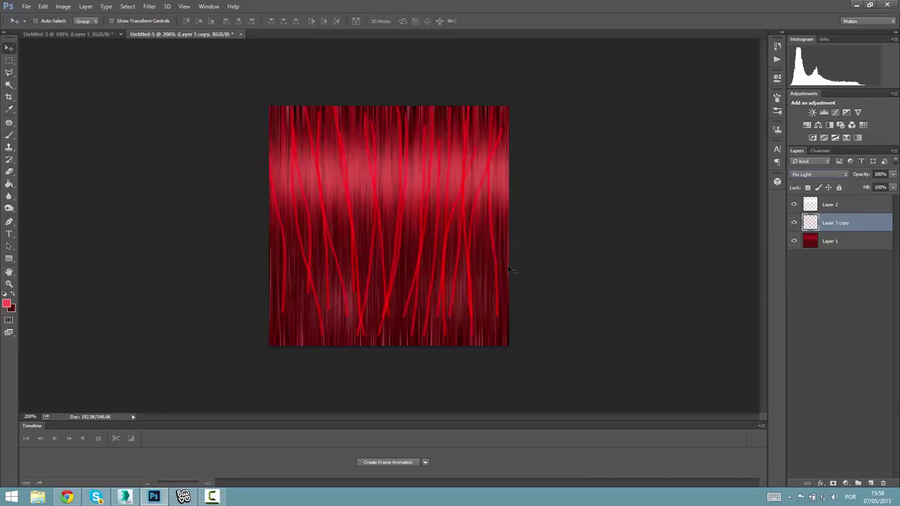
{"action": "key", "text": "Up"}
{"action": "key", "text": "Up"}
{"action": "key", "text": "Up"}
{"action": "key", "text": "Up"}
{"action": "key", "text": "Up"}
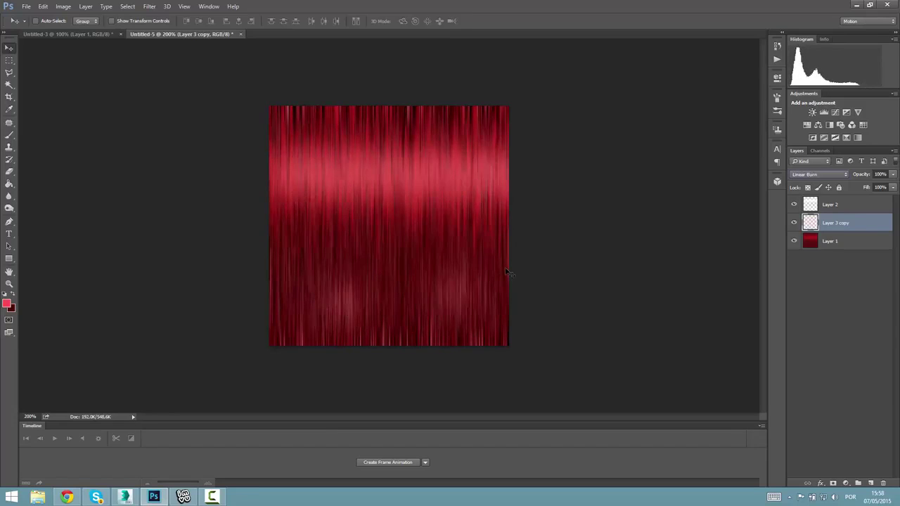
{"action": "key", "text": "Up"}
{"action": "key", "text": "Up"}
{"action": "key", "text": "Up"}
{"action": "key", "text": "Up"}
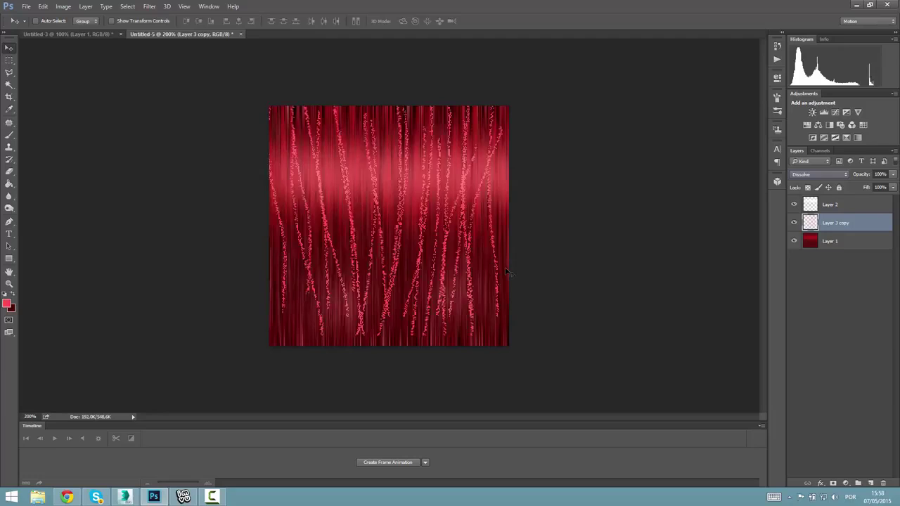
{"action": "key", "text": "Down"}
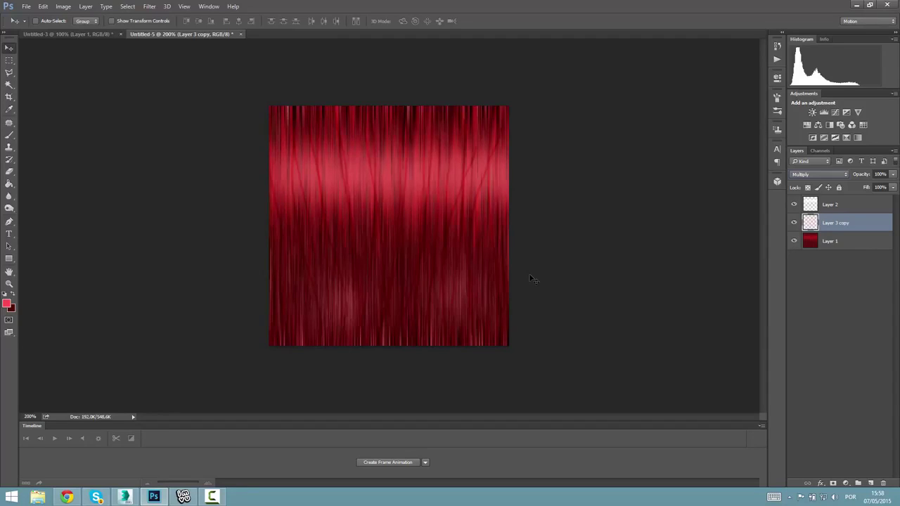
{"action": "left_click", "coordinate": [149, 6]}
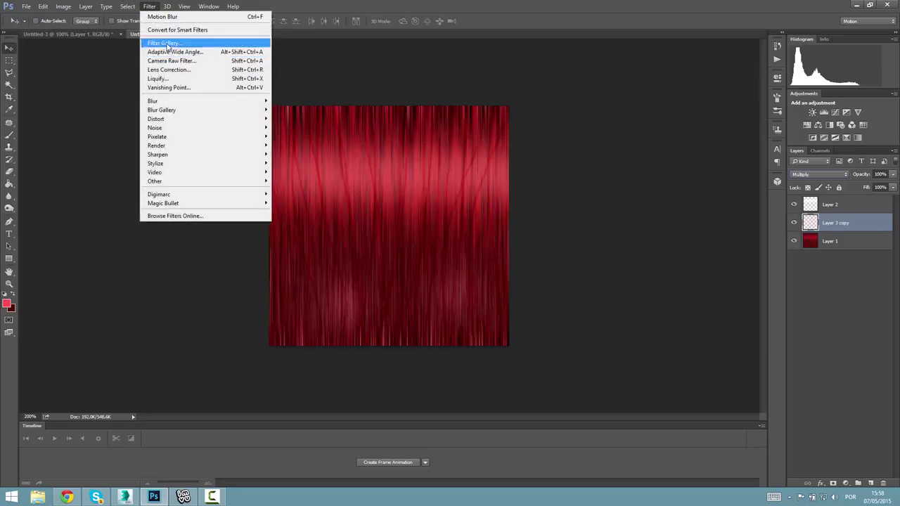
{"action": "key", "text": "Escape"}
{"action": "key", "text": "ctrl+alt+f"}
{"action": "left_click", "coordinate": [735, 88]}
{"action": "left_click", "coordinate": [665, 125]}
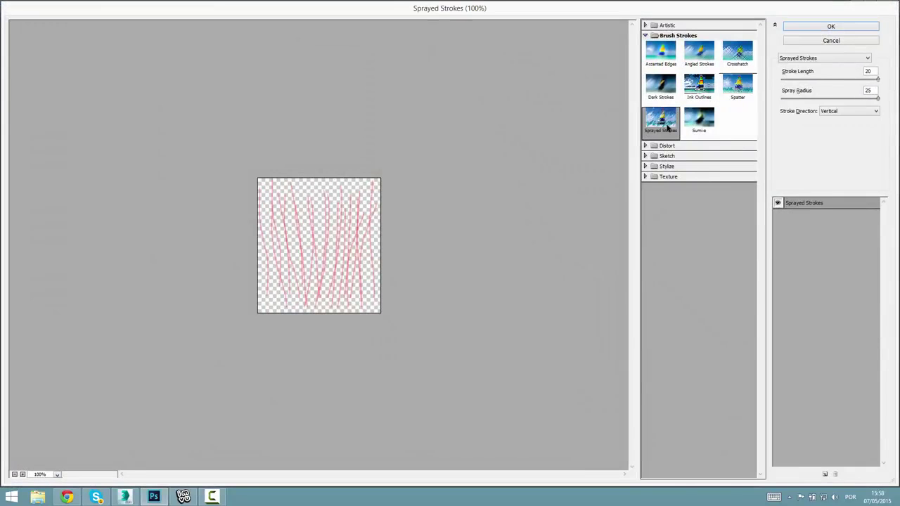
{"action": "left_click", "coordinate": [830, 41]}
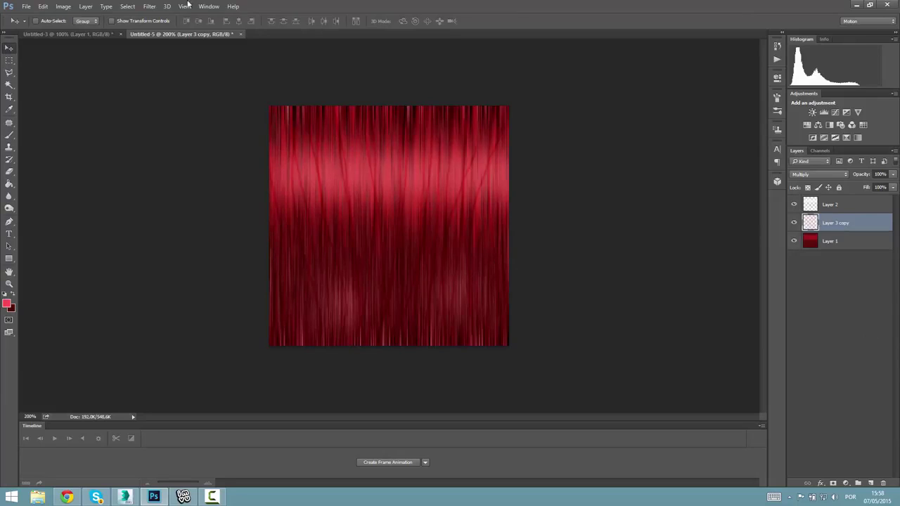
Soften the painted strands with a Gaussian Blur and try further blend modes on their layer
{"action": "left_click", "coordinate": [151, 7]}
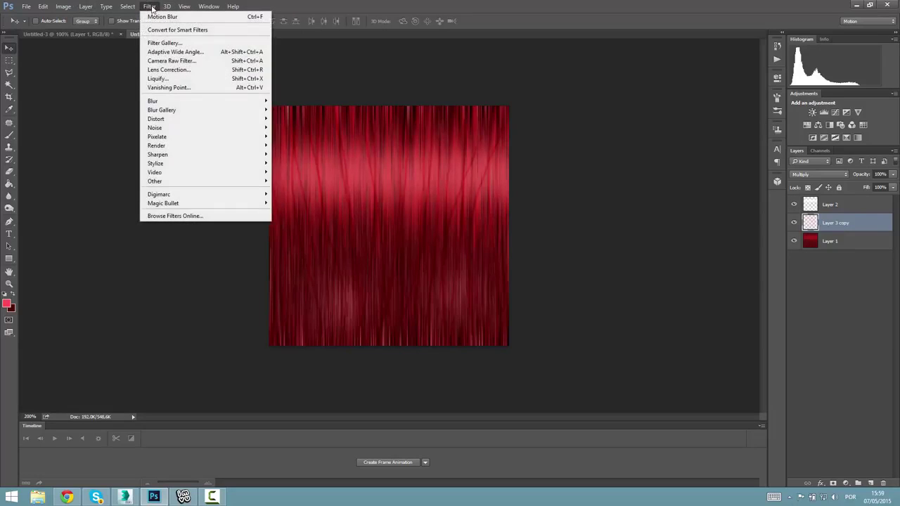
{"action": "mouse_move", "coordinate": [162, 101]}
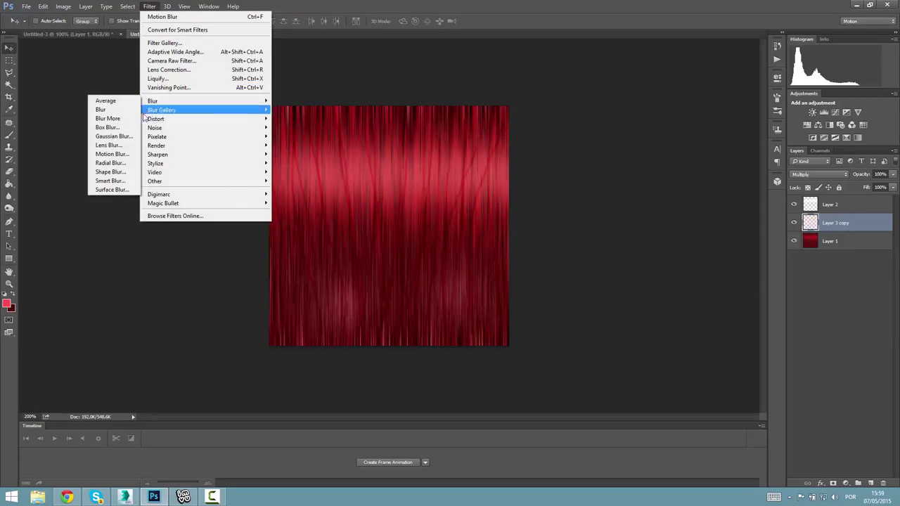
{"action": "left_click", "coordinate": [125, 136]}
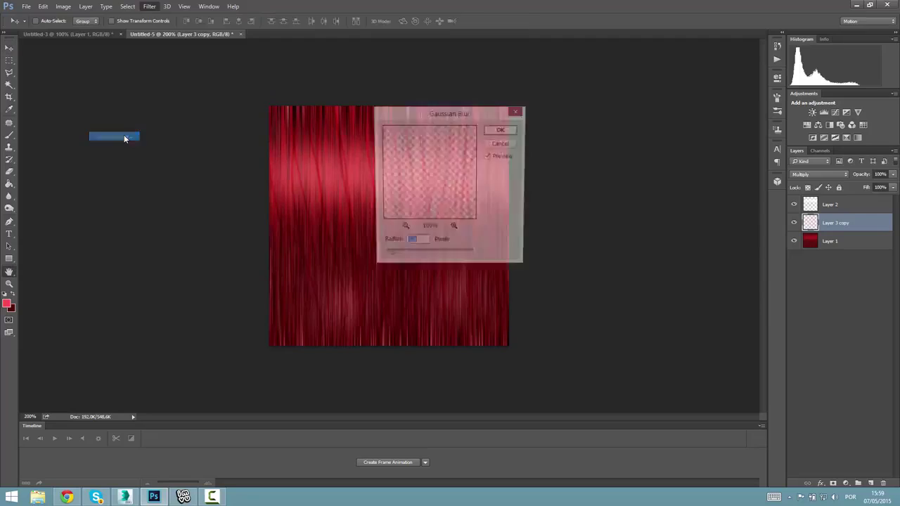
{"action": "left_click", "coordinate": [504, 141]}
{"action": "left_click", "coordinate": [809, 174]}
{"action": "left_click", "coordinate": [823, 205]}
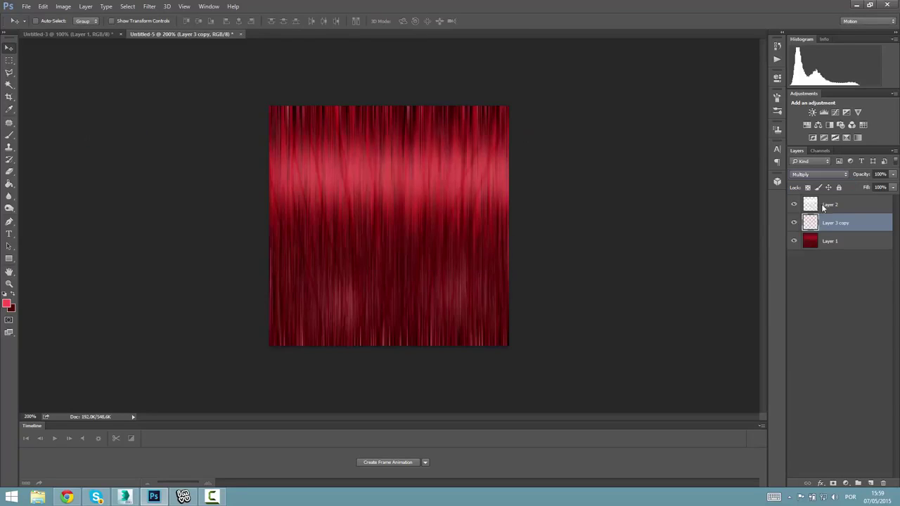
{"action": "key", "text": "Down"}
{"action": "key", "text": "Down"}
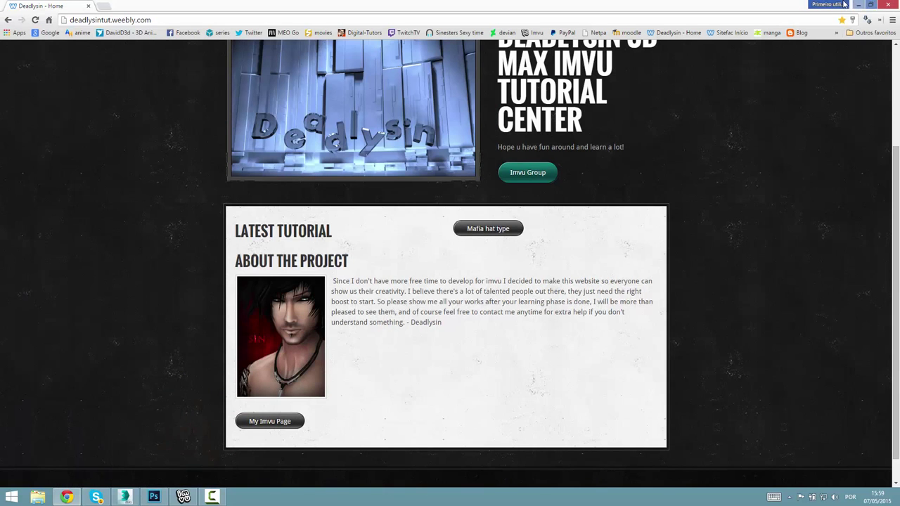
Switch to Chrome to look at the Deadlysin tutorial website's home page, and minimise the browser to reach the desktop
{"action": "scroll", "coordinate": [687, 268], "scroll_direction": "up", "scroll_amount": 3}
{"action": "left_click", "coordinate": [858, 4]}
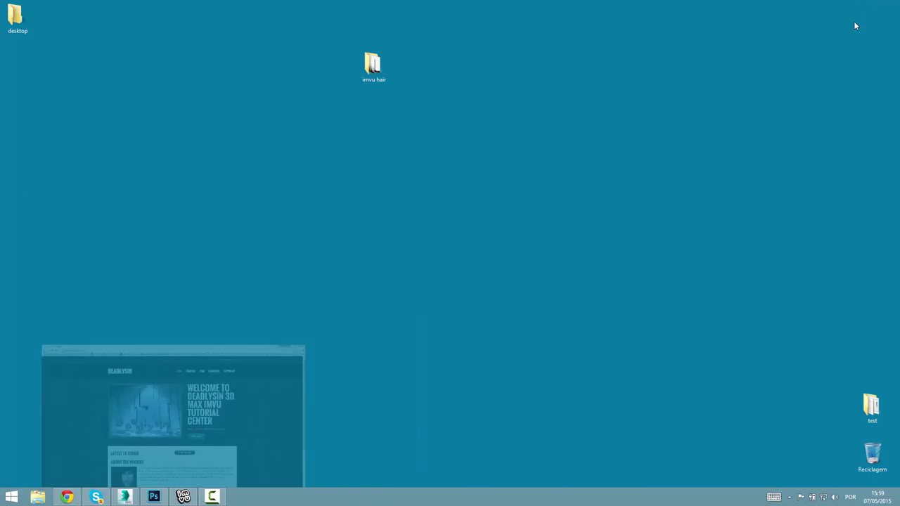
{"action": "left_click", "coordinate": [67, 497]}
{"action": "left_click", "coordinate": [858, 4]}
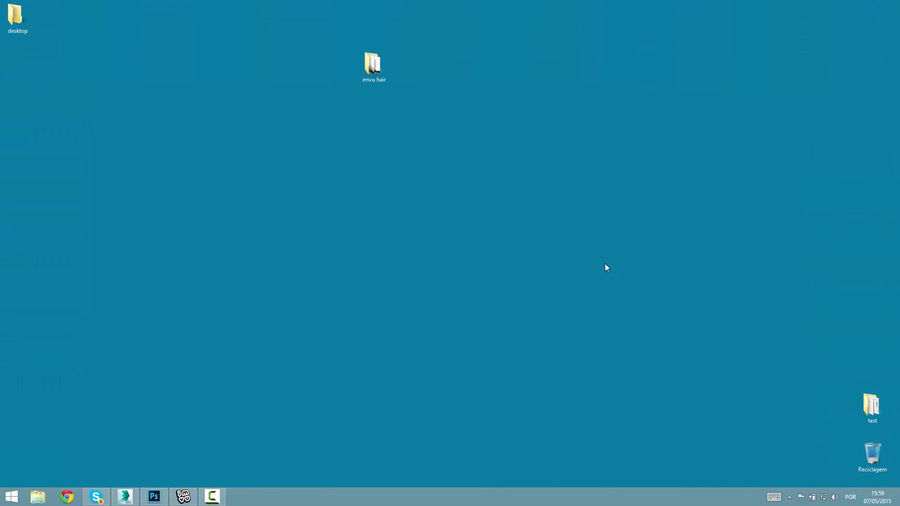
Open the imvu hair folder on the desktop and look over its hair textures and opacity maps
{"action": "double_click", "coordinate": [373, 65]}
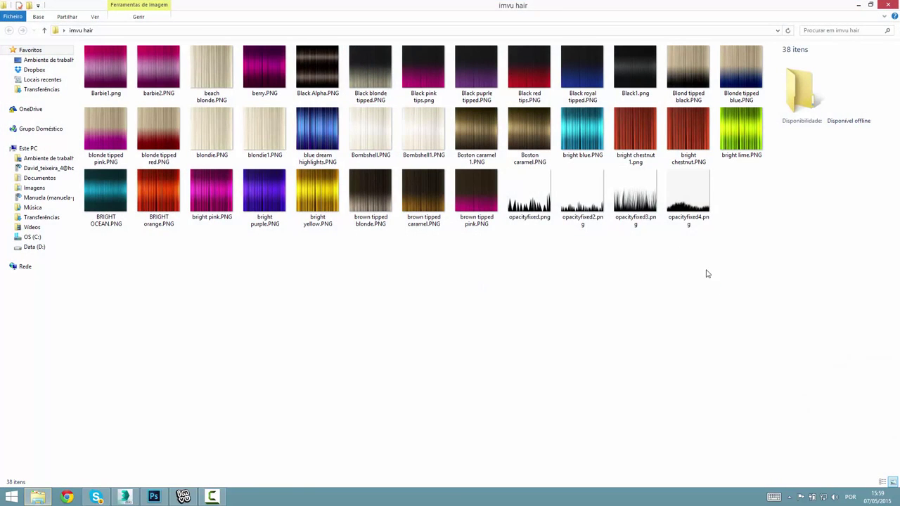
{"action": "left_click_drag", "start_coordinate": [705, 273], "coordinate": [563, 173]}
{"action": "left_click", "coordinate": [532, 345]}
{"action": "left_click", "coordinate": [111, 91]}
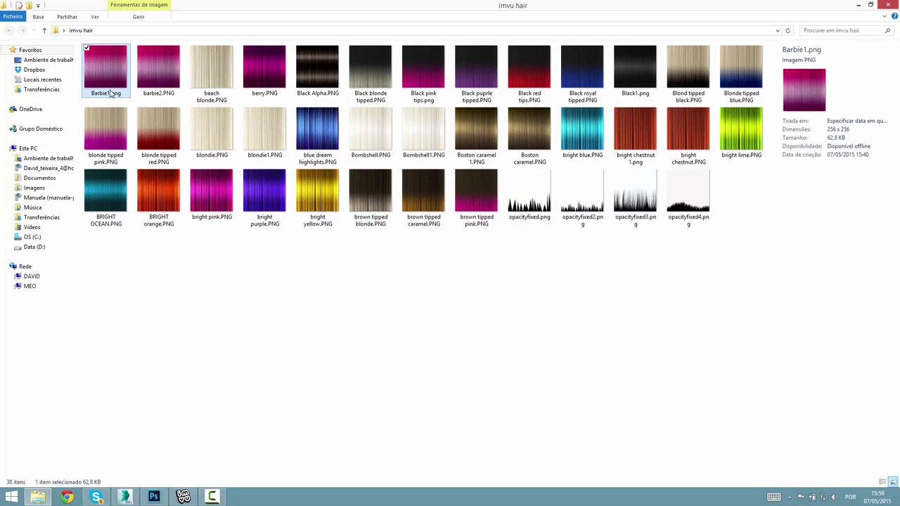
{"action": "left_click", "coordinate": [110, 145]}
{"action": "left_click", "coordinate": [113, 188]}
{"action": "left_click", "coordinate": [211, 189]}
{"action": "left_click", "coordinate": [224, 128]}
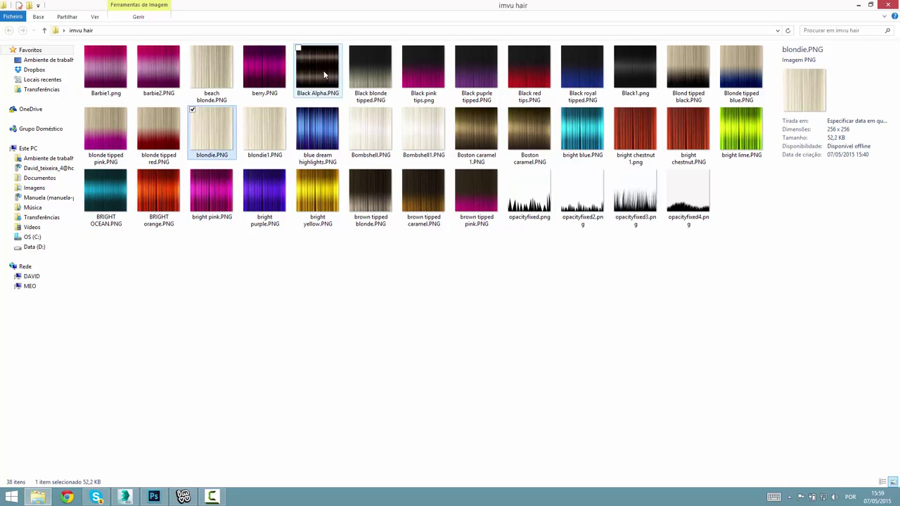
View Black Alpha.PNG at full size, page forward through the textures after it, and close the image viewer
{"action": "left_click", "coordinate": [323, 70]}
{"action": "double_click", "coordinate": [324, 70]}
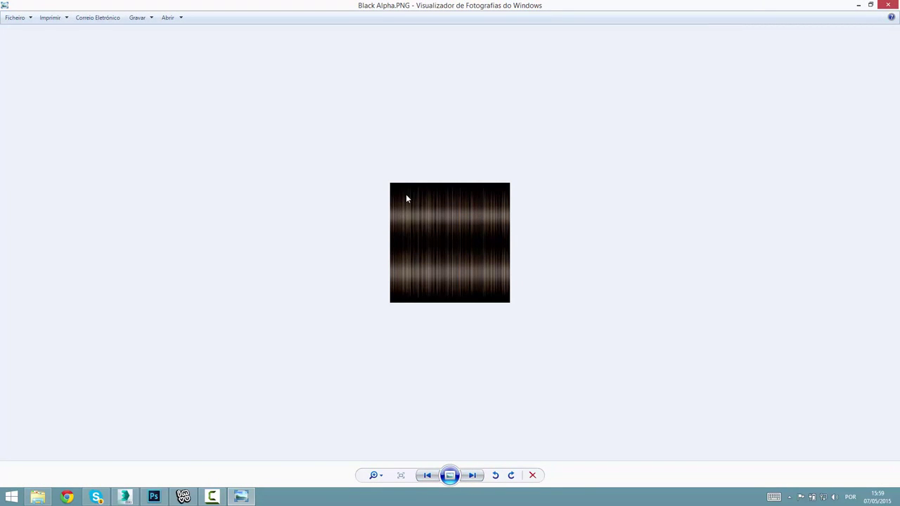
{"action": "left_click", "coordinate": [478, 477]}
{"action": "left_click", "coordinate": [478, 477]}
{"action": "left_click", "coordinate": [478, 477]}
{"action": "left_click", "coordinate": [478, 477]}
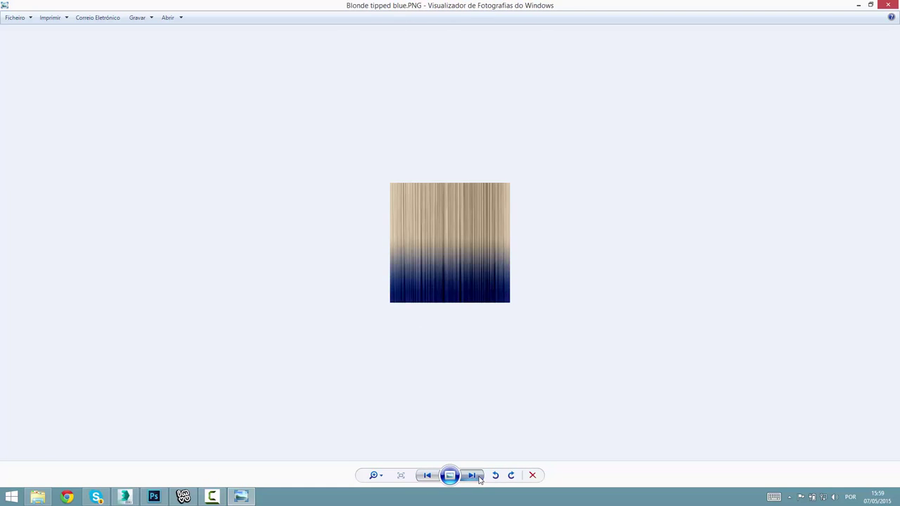
{"action": "left_click", "coordinate": [478, 477]}
{"action": "left_click", "coordinate": [478, 477]}
{"action": "left_click", "coordinate": [478, 477]}
{"action": "left_click", "coordinate": [478, 477]}
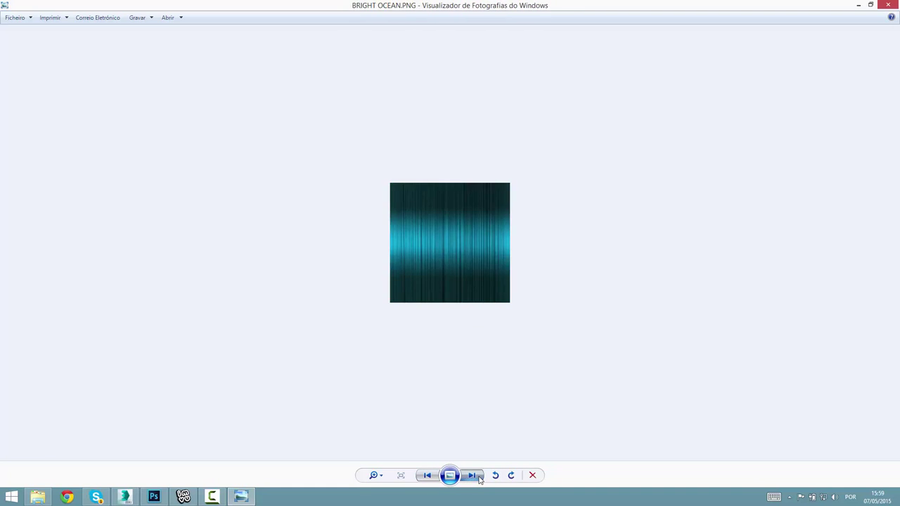
{"action": "left_click", "coordinate": [479, 478]}
{"action": "left_click", "coordinate": [479, 479]}
{"action": "left_click", "coordinate": [479, 479]}
{"action": "left_click", "coordinate": [480, 479]}
{"action": "left_click", "coordinate": [479, 479]}
{"action": "left_click", "coordinate": [480, 479]}
{"action": "left_click", "coordinate": [480, 478]}
{"action": "left_click", "coordinate": [888, 5]}
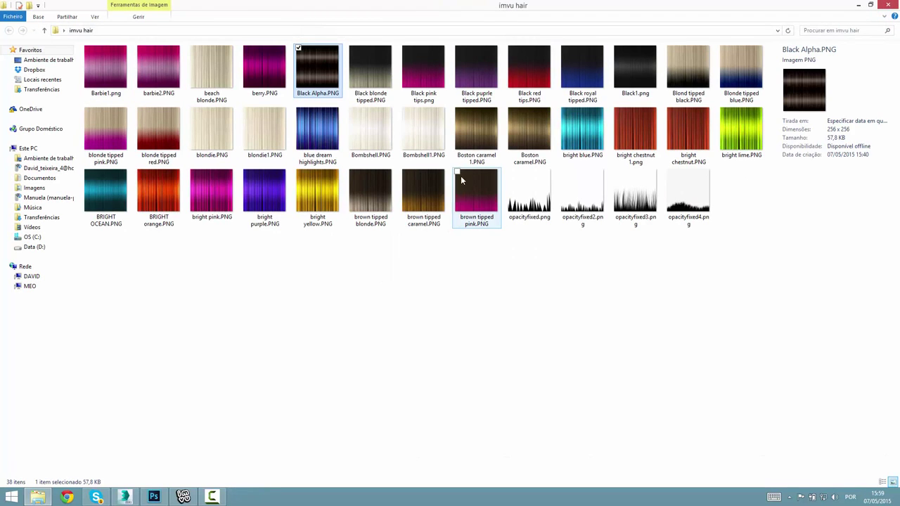
View BRIGHT orange.PNG and the bright and brown tipped textures that follow it, and close the image viewer
{"action": "left_click", "coordinate": [158, 223]}
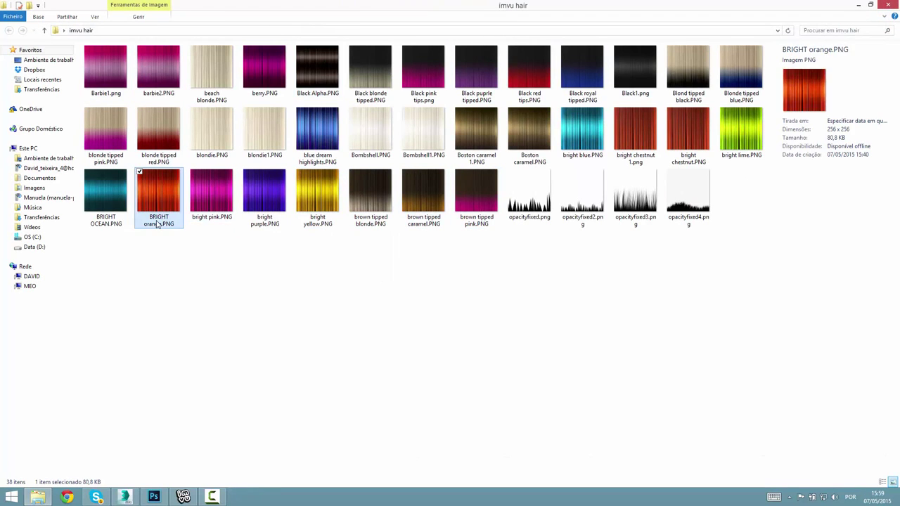
{"action": "double_click", "coordinate": [157, 223]}
{"action": "left_click", "coordinate": [473, 475]}
{"action": "left_click", "coordinate": [473, 475]}
{"action": "left_click", "coordinate": [473, 475]}
{"action": "left_click", "coordinate": [472, 475]}
{"action": "left_click", "coordinate": [473, 475]}
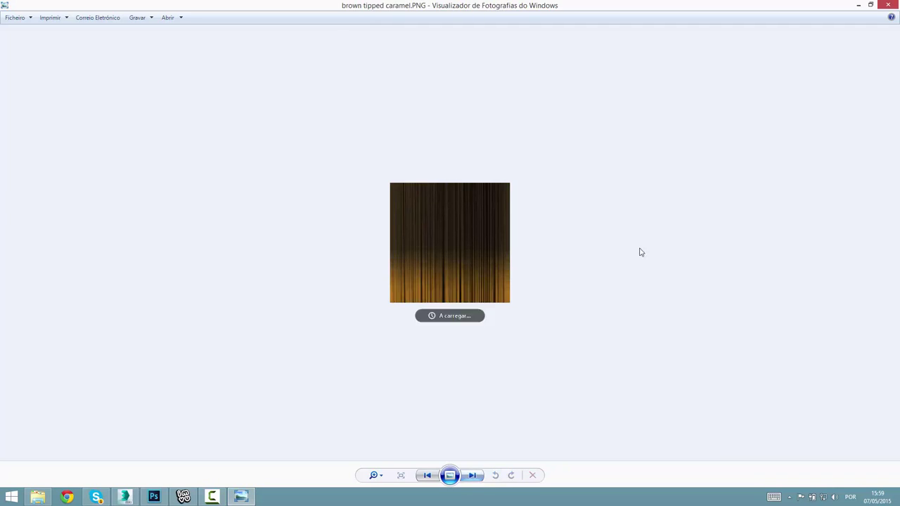
{"action": "key", "text": "Escape"}
View bright blue.PNG, page back through the textures before it, and close the image viewer
{"action": "double_click", "coordinate": [583, 127]}
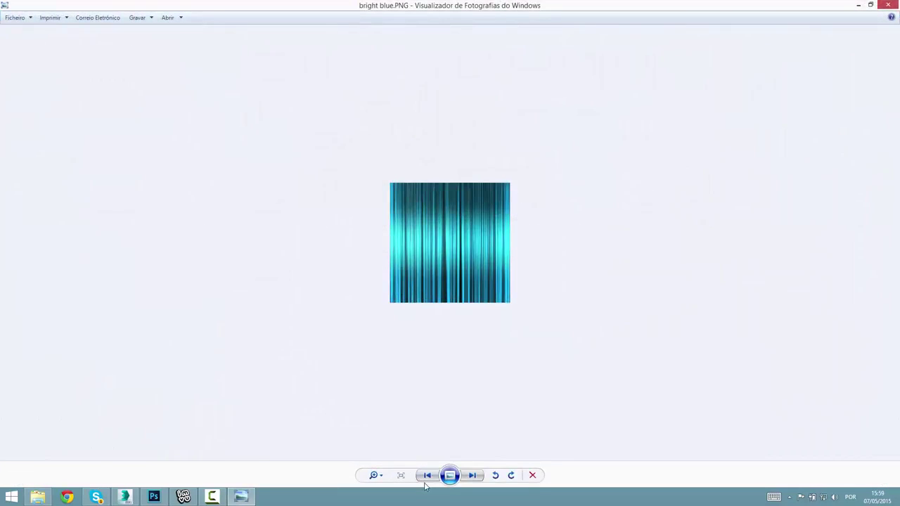
{"action": "left_click", "coordinate": [426, 477]}
{"action": "left_click", "coordinate": [426, 477]}
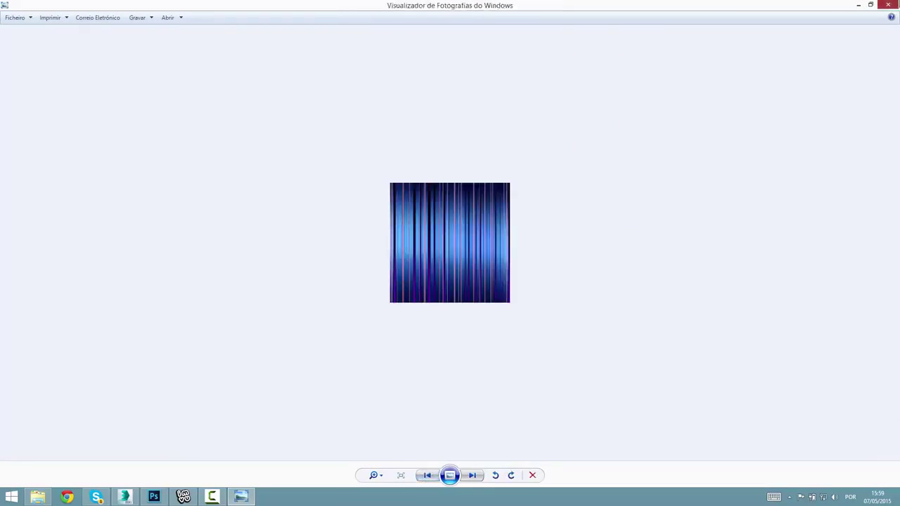
{"action": "key", "text": "Escape"}
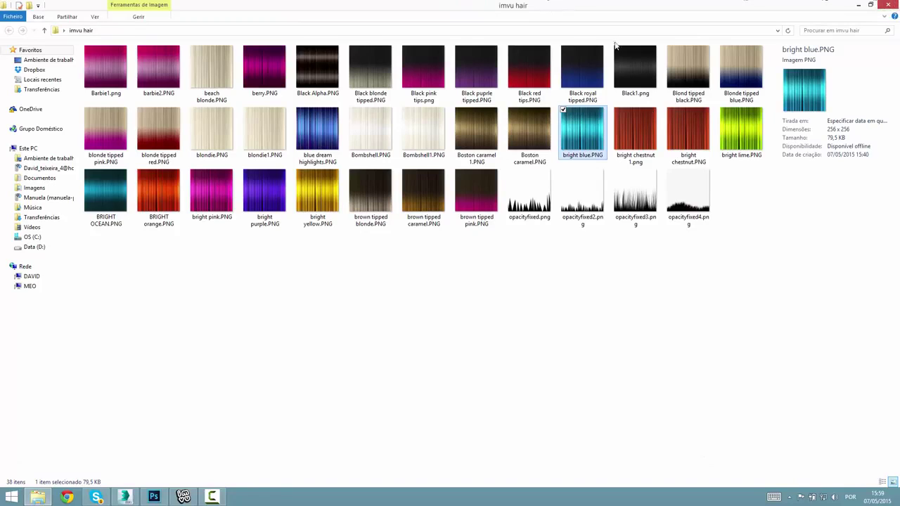
Examine the opacity maps in the imvu hair folder, from opacityfixed.png to opacityfixed4.png
{"action": "left_click_drag", "start_coordinate": [734, 309], "coordinate": [569, 308]}
{"action": "left_click", "coordinate": [539, 186]}
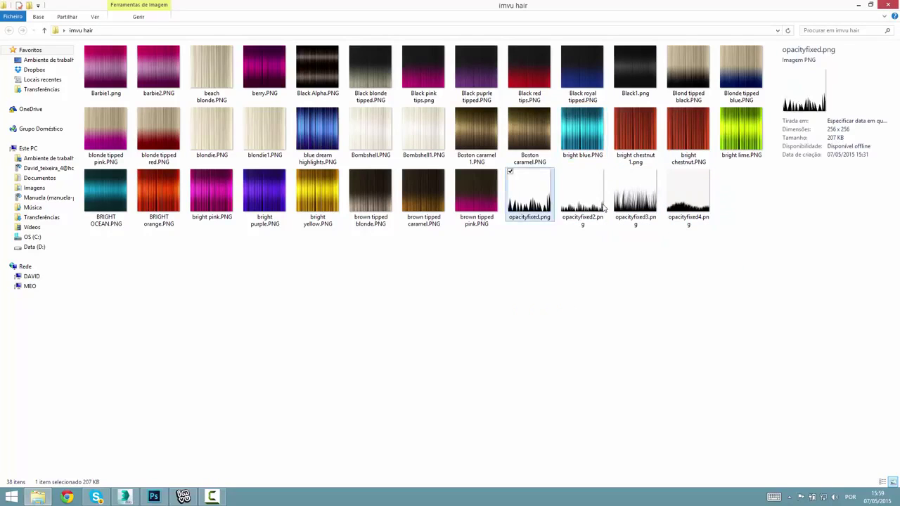
{"action": "left_click", "coordinate": [601, 202]}
{"action": "left_click", "coordinate": [681, 222]}
{"action": "left_click", "coordinate": [677, 275]}
{"action": "left_click", "coordinate": [633, 221]}
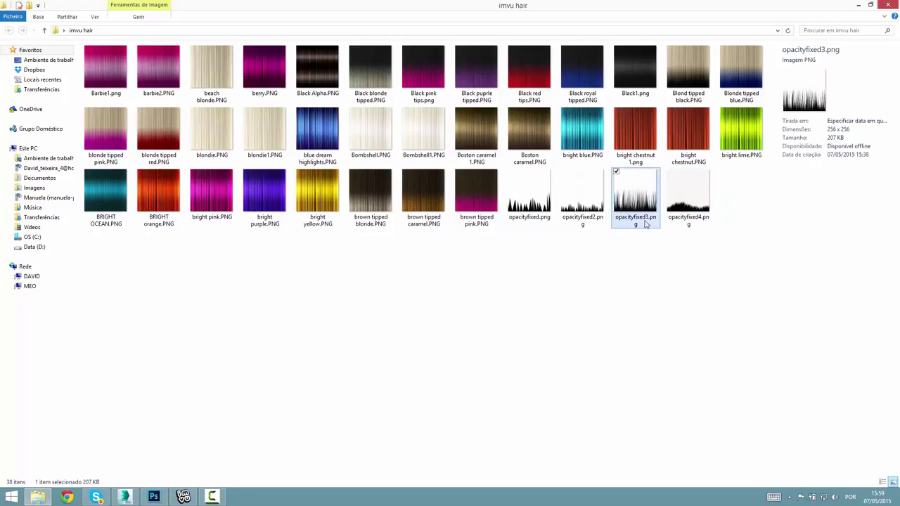
{"action": "left_click", "coordinate": [543, 217]}
{"action": "left_click", "coordinate": [555, 265]}
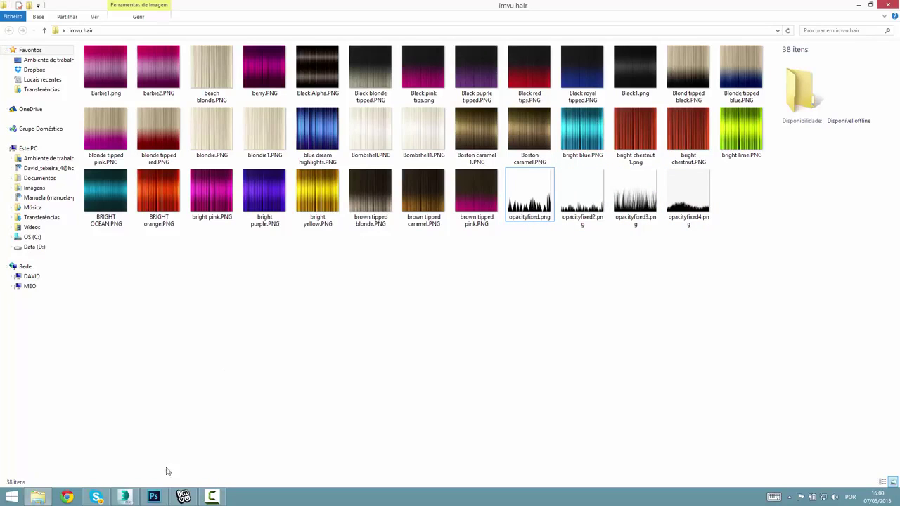
{"action": "left_click", "coordinate": [582, 191]}
{"action": "left_click", "coordinate": [683, 204]}
{"action": "left_click", "coordinate": [610, 246]}
Switch to Photoshop's Untitled-3 document and preview the Layer 2 and Layer 1 opacity maps one at a time
{"action": "left_click", "coordinate": [154, 497]}
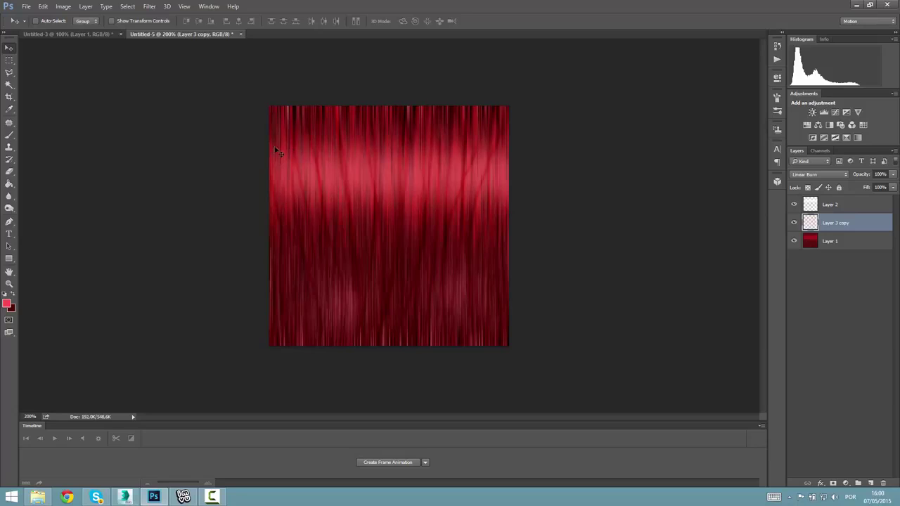
{"action": "left_click", "coordinate": [59, 34]}
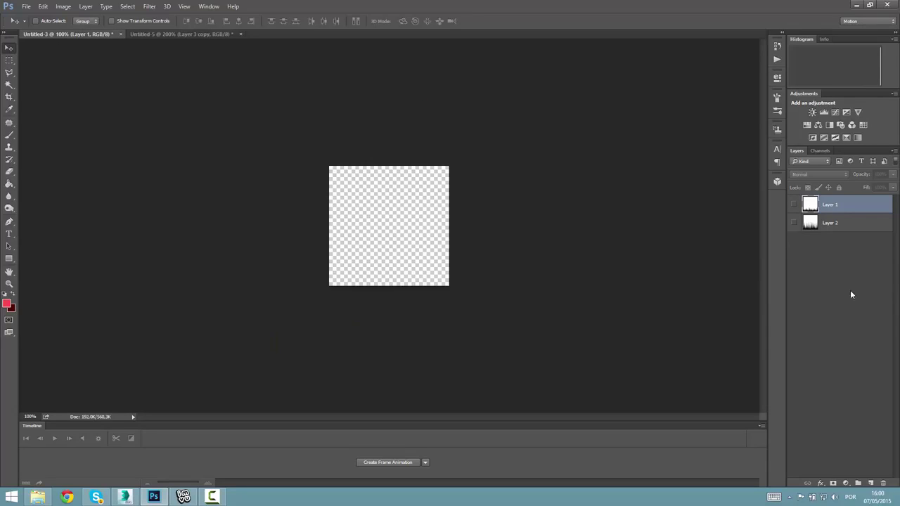
{"action": "left_click", "coordinate": [793, 224]}
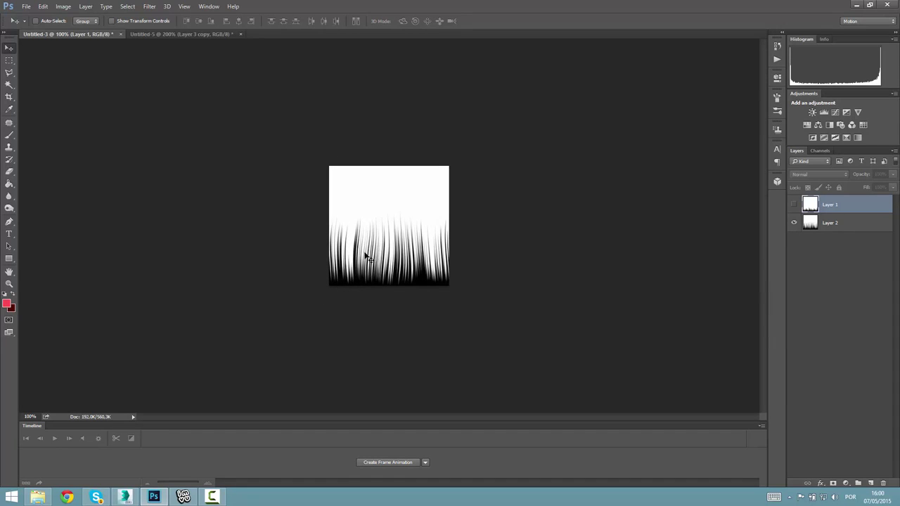
{"action": "left_click", "coordinate": [794, 223]}
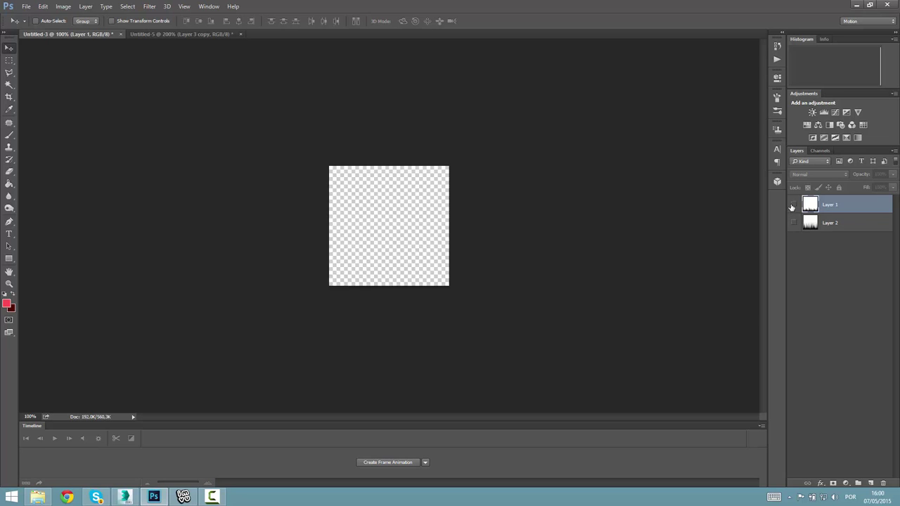
{"action": "left_click", "coordinate": [794, 204]}
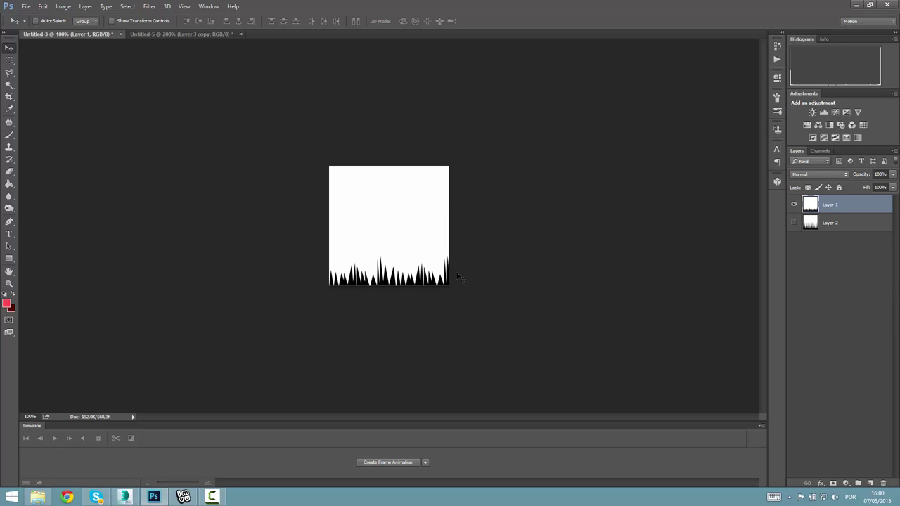
Add a new empty layer above Layer 1 and hide Layer 1
{"action": "left_click_drag", "start_coordinate": [9, 73], "coordinate": [46, 83]}
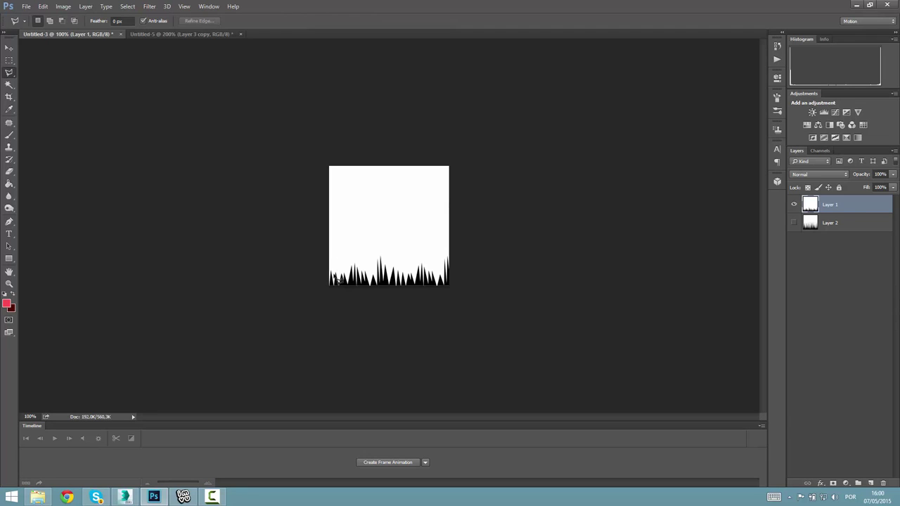
{"action": "left_click", "coordinate": [871, 483]}
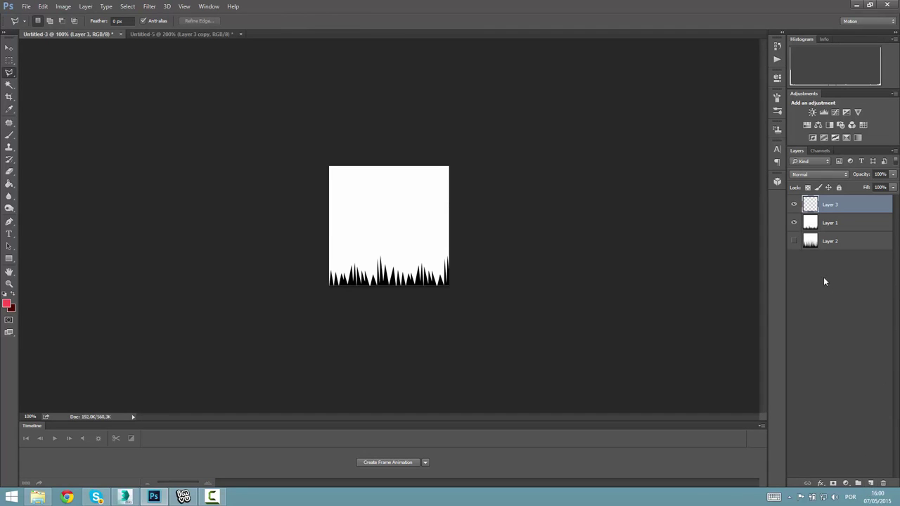
{"action": "left_click", "coordinate": [794, 222]}
Set the foreground colour to white (ffffff) and fill the new layer with it
{"action": "left_click", "coordinate": [13, 294]}
{"action": "left_click", "coordinate": [7, 303]}
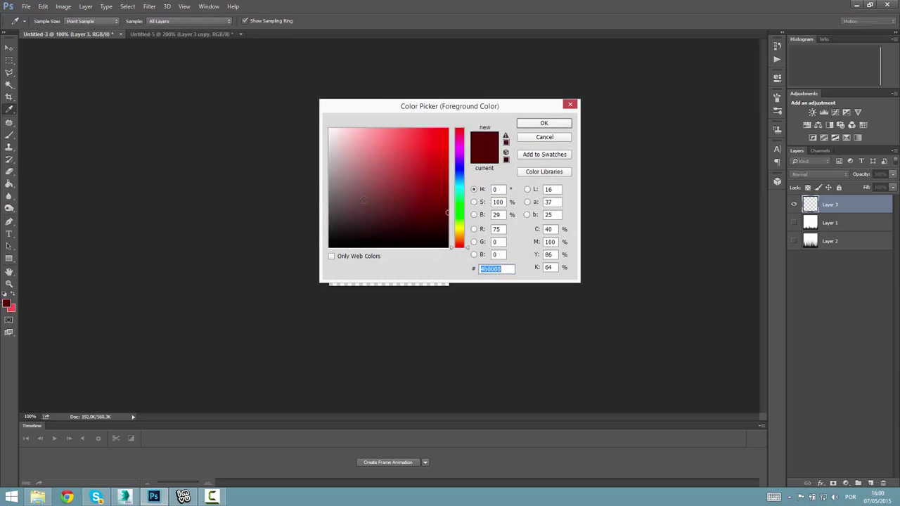
{"action": "type", "text": "ffffff"}
{"action": "left_click", "coordinate": [534, 123]}
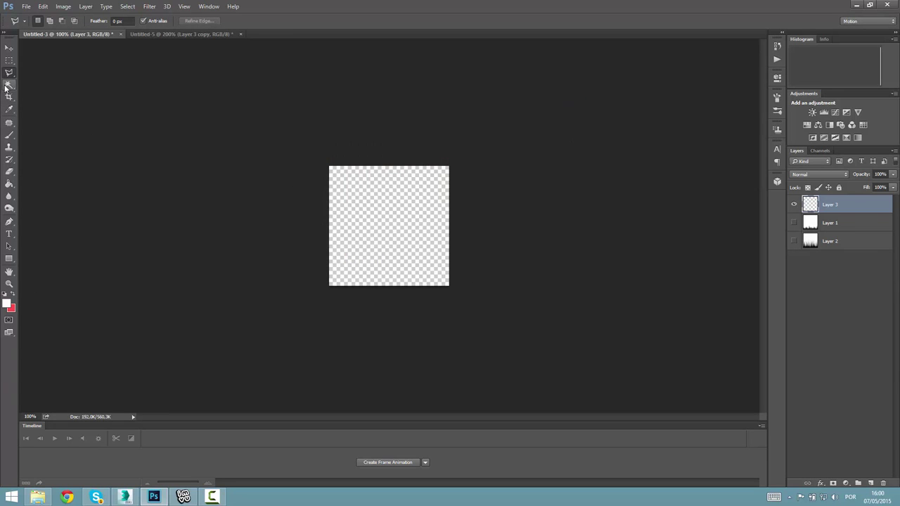
{"action": "left_click", "coordinate": [9, 184]}
{"action": "left_click", "coordinate": [390, 250]}
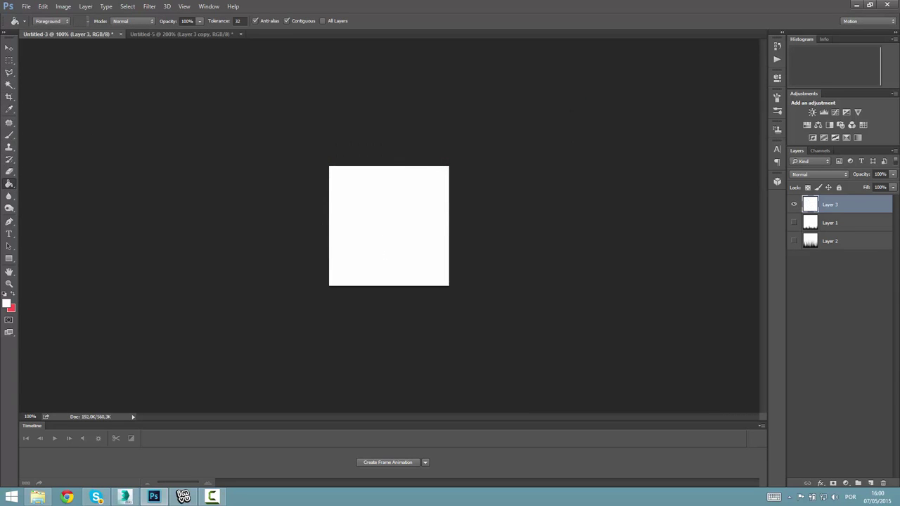
Outline a jagged row of hair-tip spikes along the white canvas's lower edge with the Polygonal Lasso, closing the selection below the canvas
{"action": "left_click", "coordinate": [9, 73]}
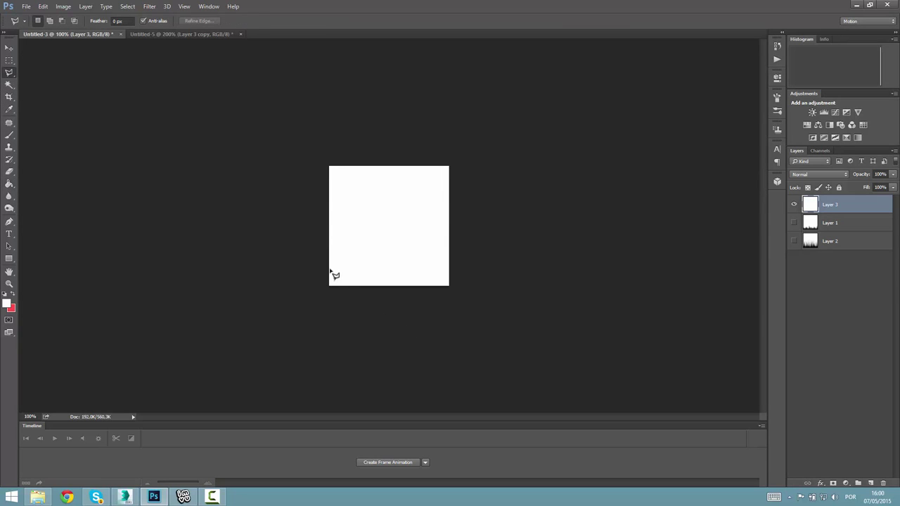
{"action": "left_click", "coordinate": [331, 291]}
{"action": "left_click", "coordinate": [332, 261]}
{"action": "left_click", "coordinate": [335, 285]}
{"action": "left_click", "coordinate": [345, 260]}
{"action": "left_click", "coordinate": [349, 285]}
{"action": "left_click", "coordinate": [358, 261]}
{"action": "left_click", "coordinate": [364, 261]}
{"action": "left_click", "coordinate": [366, 307]}
{"action": "left_click", "coordinate": [373, 266]}
{"action": "left_click", "coordinate": [393, 250]}
{"action": "left_click", "coordinate": [397, 280]}
{"action": "left_click", "coordinate": [380, 300]}
{"action": "left_click", "coordinate": [416, 304]}
{"action": "left_click", "coordinate": [417, 285]}
{"action": "left_click", "coordinate": [410, 243]}
{"action": "left_click", "coordinate": [428, 268]}
{"action": "left_click", "coordinate": [428, 300]}
{"action": "left_click", "coordinate": [454, 240]}
{"action": "left_click", "coordinate": [499, 283]}
{"action": "left_click", "coordinate": [471, 355]}
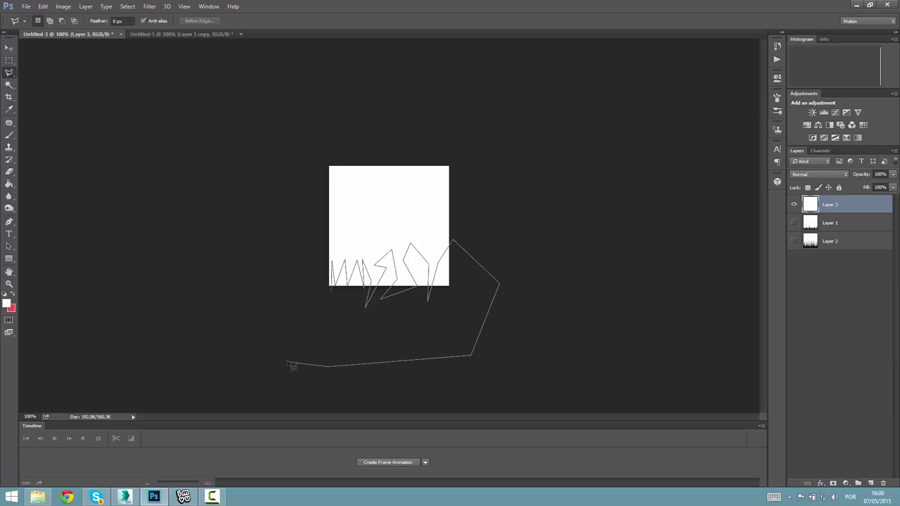
{"action": "key", "text": "Escape"}
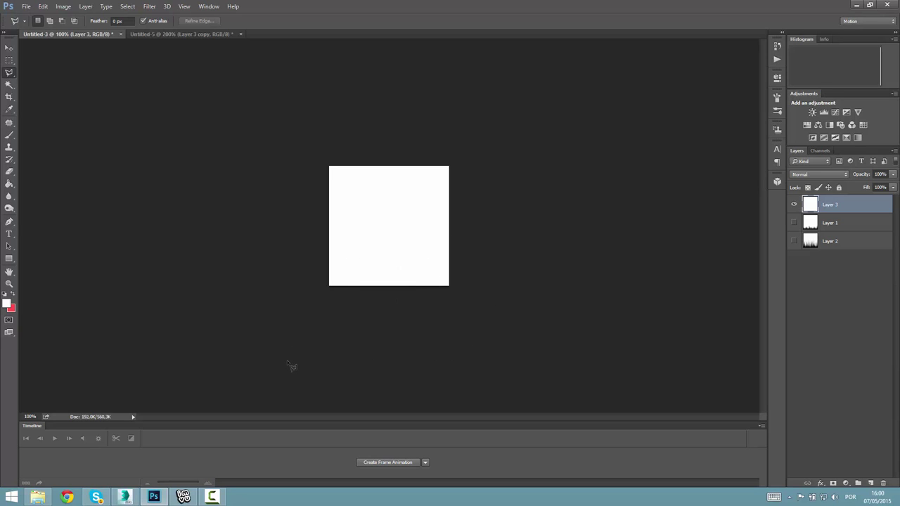
{"action": "left_click", "coordinate": [287, 360]}
{"action": "left_click", "coordinate": [443, 347]}
{"action": "key", "text": "ctrl+z"}
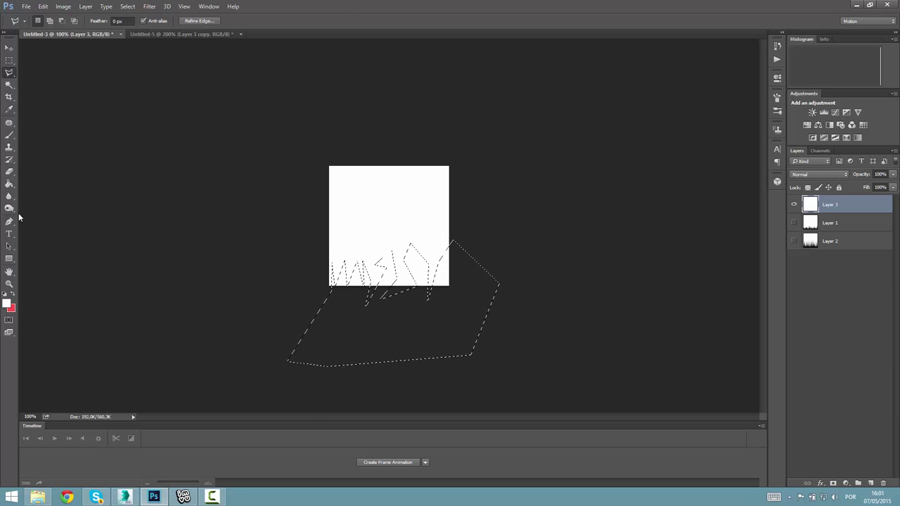
Set the foreground colour to black (000000) and fill the jagged selection on Layer 3 with it
{"action": "left_click", "coordinate": [9, 183]}
{"action": "left_click", "coordinate": [7, 302]}
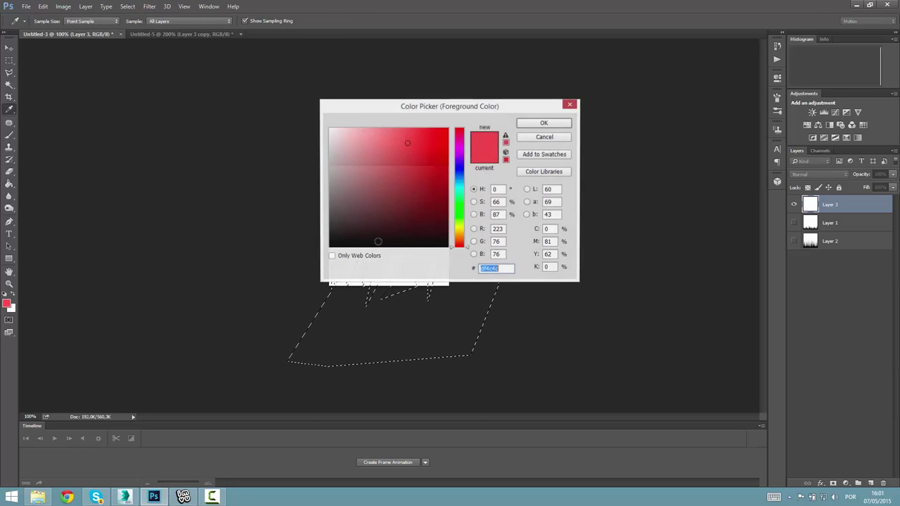
{"action": "type", "text": "000000"}
{"action": "key", "text": "Return"}
{"action": "left_click", "coordinate": [443, 291]}
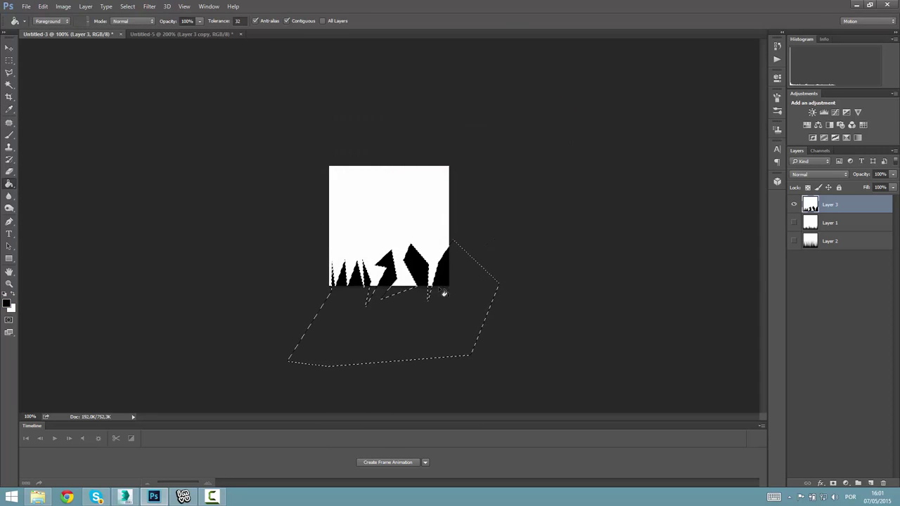
{"action": "key", "text": "v"}
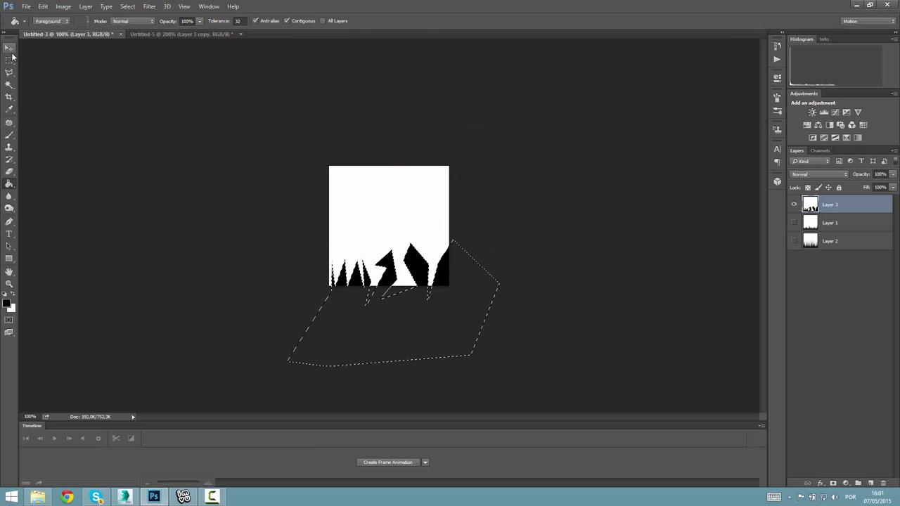
{"action": "left_click", "coordinate": [874, 296]}
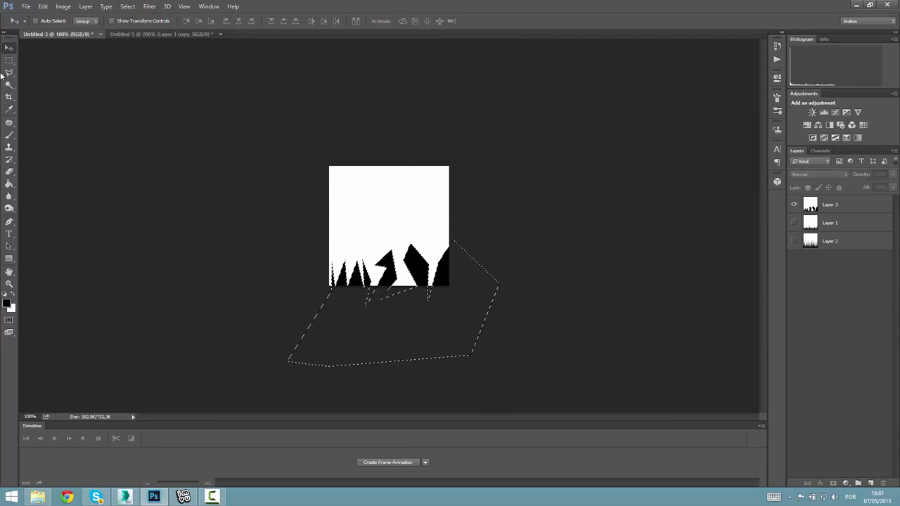
Show Layer 1 instead of Layer 3 and clear the jagged selection
{"action": "left_click", "coordinate": [794, 204]}
{"action": "left_click", "coordinate": [794, 222]}
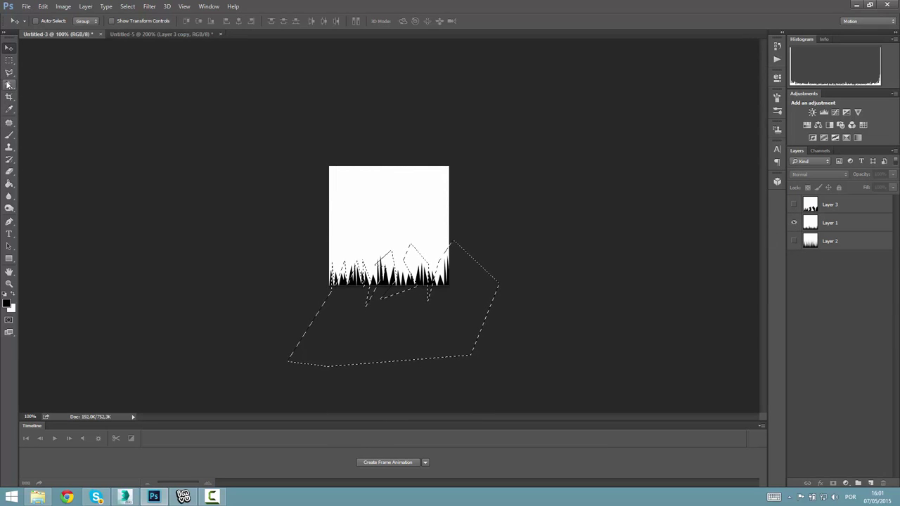
{"action": "left_click", "coordinate": [9, 60]}
{"action": "right_click", "coordinate": [357, 204]}
{"action": "left_click", "coordinate": [383, 210]}
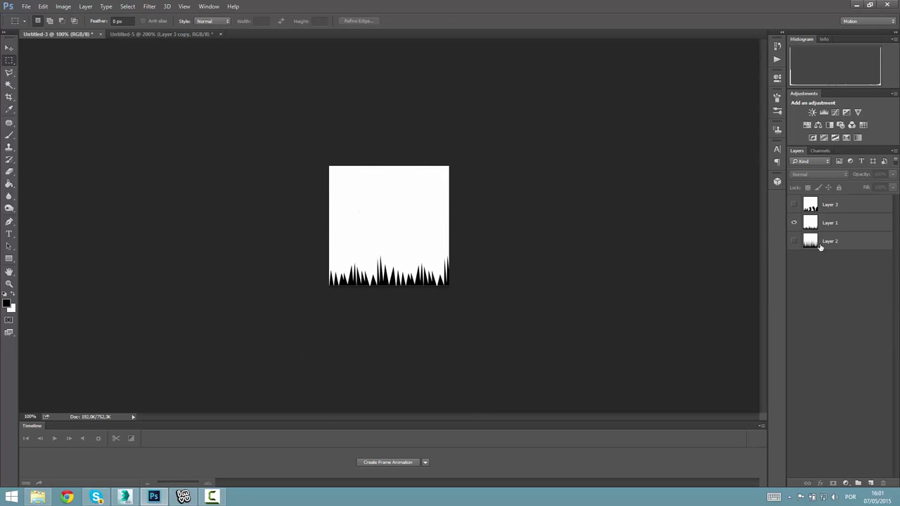
Show Layer 2 instead of Layer 1 and examine its fine strands at 200% zoom
{"action": "left_click", "coordinate": [793, 223]}
{"action": "left_click", "coordinate": [793, 242]}
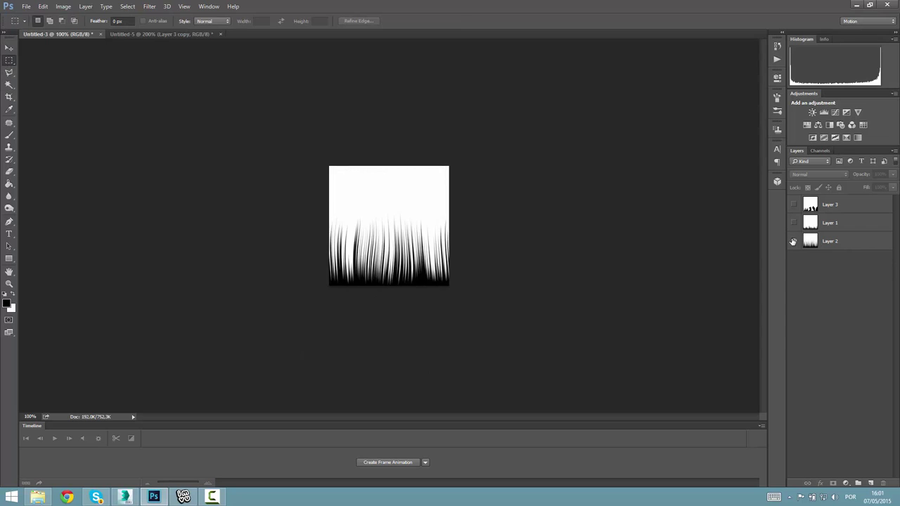
{"action": "left_click", "coordinate": [9, 284]}
{"action": "left_click", "coordinate": [405, 269]}
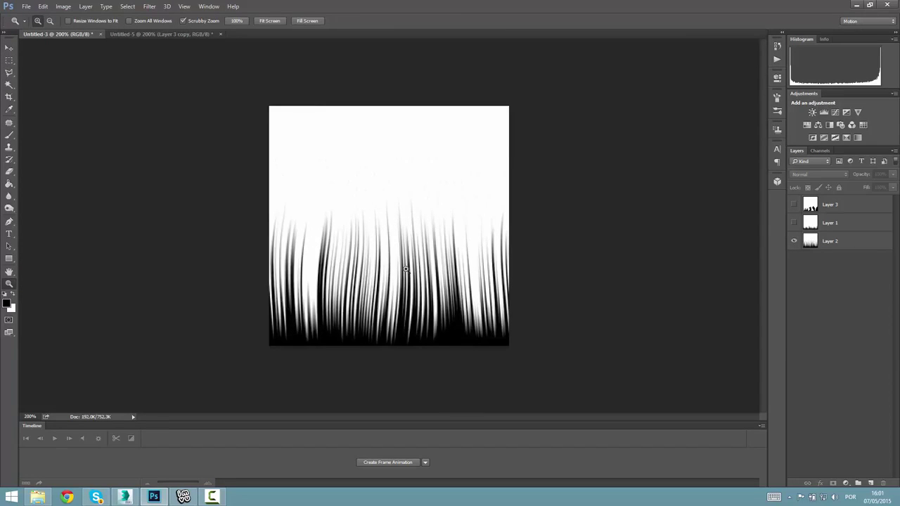
Choose the 112 px curved strand preset for the Brush tool and make Layer 2 the active layer
{"action": "left_click", "coordinate": [9, 134]}
{"action": "left_click", "coordinate": [49, 133]}
{"action": "left_click", "coordinate": [43, 21]}
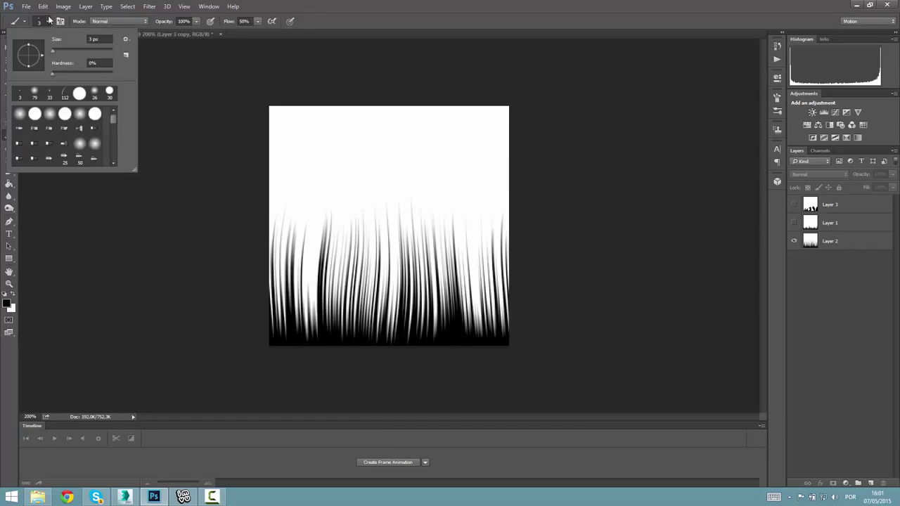
{"action": "scroll", "coordinate": [89, 155], "scroll_direction": "down", "scroll_amount": 3}
{"action": "left_click", "coordinate": [89, 161]}
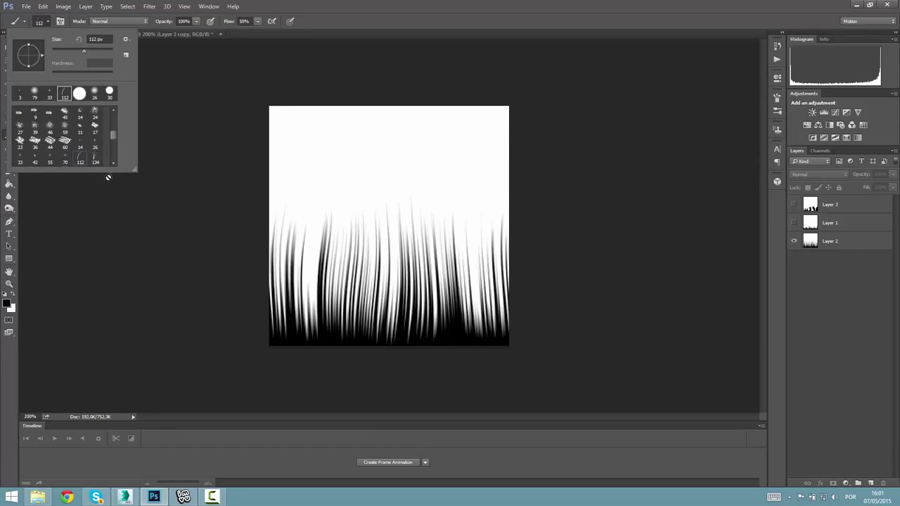
{"action": "left_click", "coordinate": [336, 199]}
{"action": "left_click", "coordinate": [438, 187]}
{"action": "left_click", "coordinate": [863, 246]}
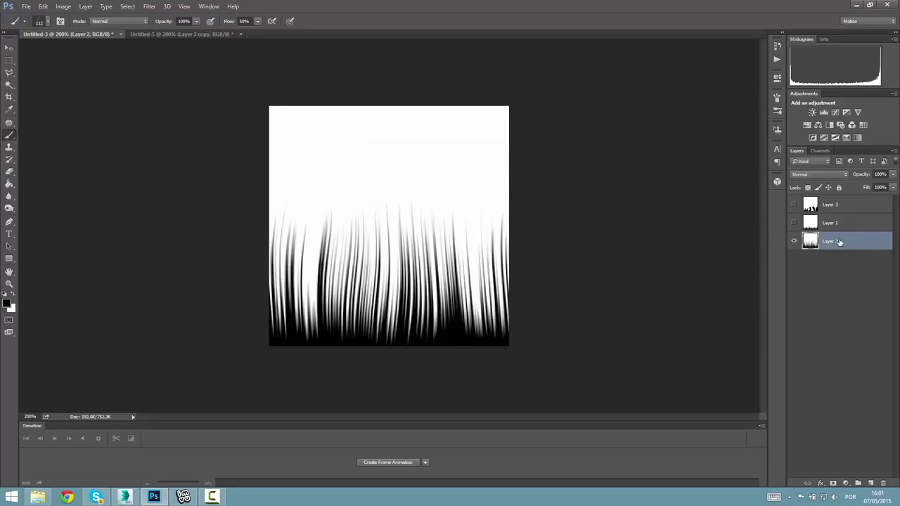
Paint overlapping black test strands across the white area of Layer 2
{"action": "left_click", "coordinate": [324, 171]}
{"action": "left_click", "coordinate": [349, 177]}
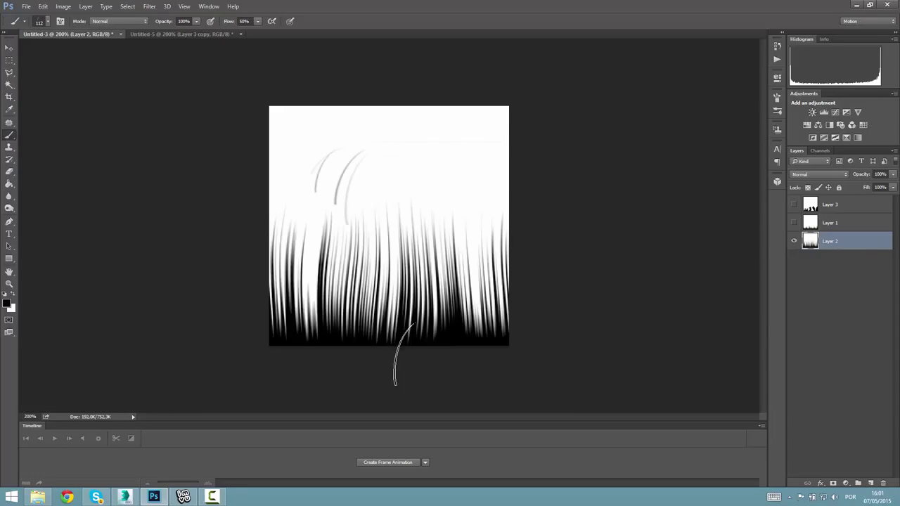
{"action": "mouse_move", "coordinate": [390, 179]}
{"action": "left_mouse_down"}
{"action": "mouse_move", "coordinate": [429, 193]}
{"action": "mouse_move", "coordinate": [345, 191]}
{"action": "left_mouse_up"}
{"action": "left_click", "coordinate": [346, 191]}
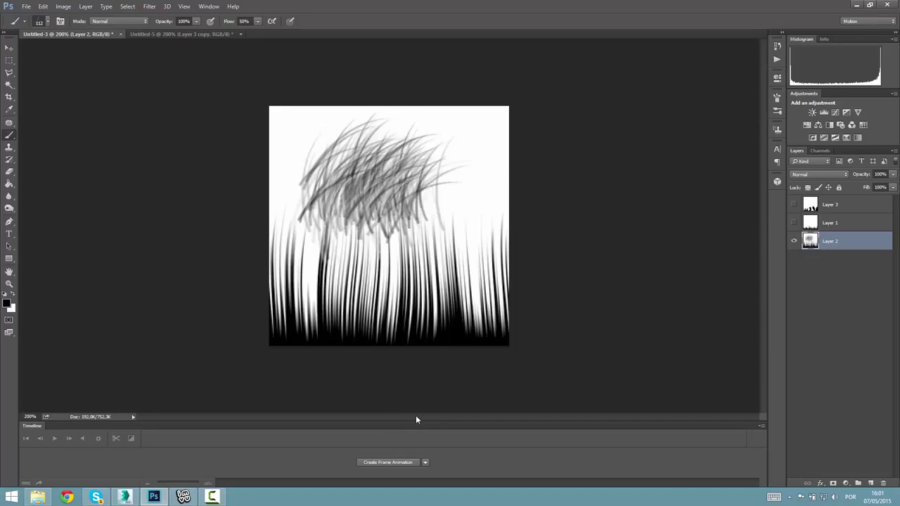
Undo all the test strands painted on Layer 2
{"action": "key", "text": "ctrl+alt+z"}
{"action": "key", "text": "ctrl+alt+z"}
{"action": "key", "text": "ctrl+alt+z"}
{"action": "key", "text": "ctrl+alt+z"}
{"action": "key", "text": "ctrl+alt+z"}
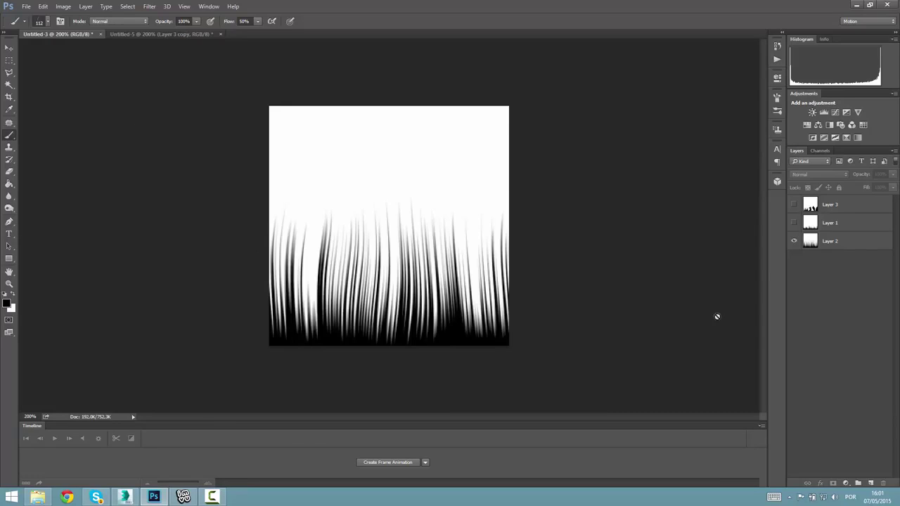
Hide Layer 2, preview Layer 1 and Layer 3 in turn, and delete Layer 3
{"action": "right_click", "coordinate": [9, 136]}
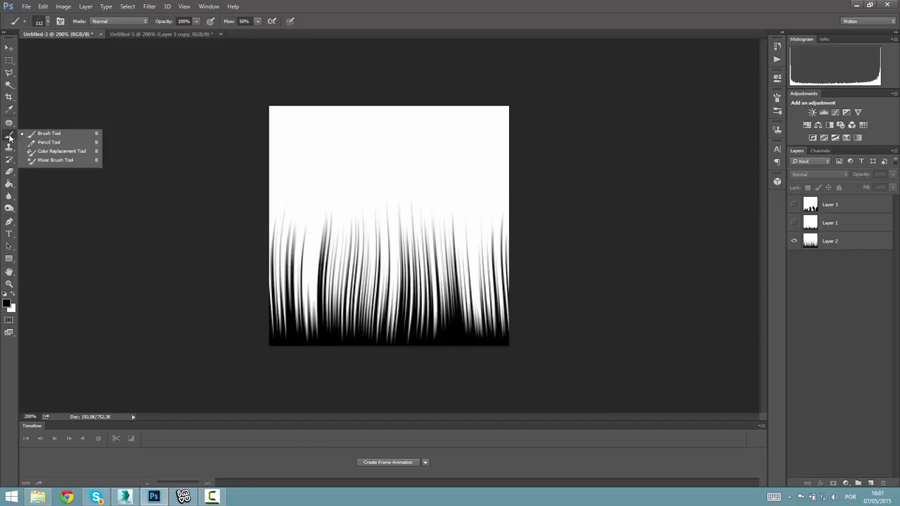
{"action": "left_click", "coordinate": [42, 135]}
{"action": "left_click", "coordinate": [795, 241]}
{"action": "left_click", "coordinate": [793, 223]}
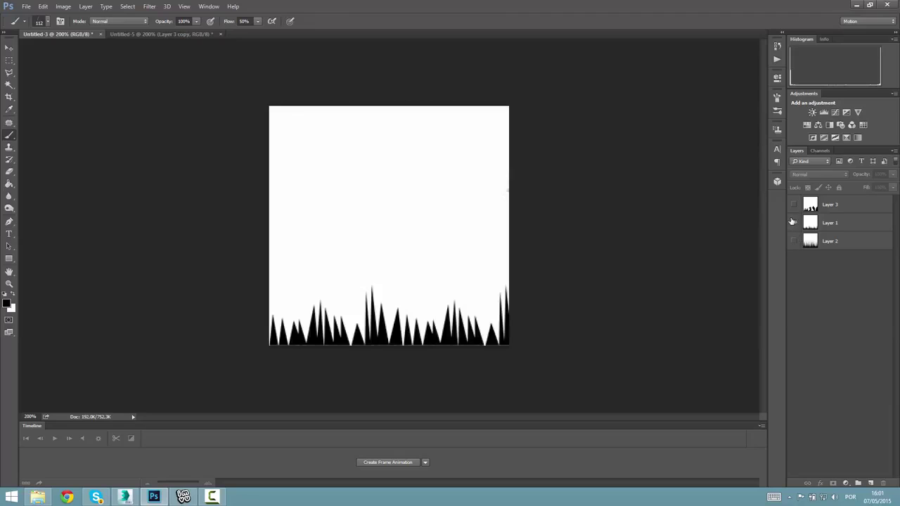
{"action": "left_click", "coordinate": [793, 223]}
{"action": "left_click", "coordinate": [793, 205]}
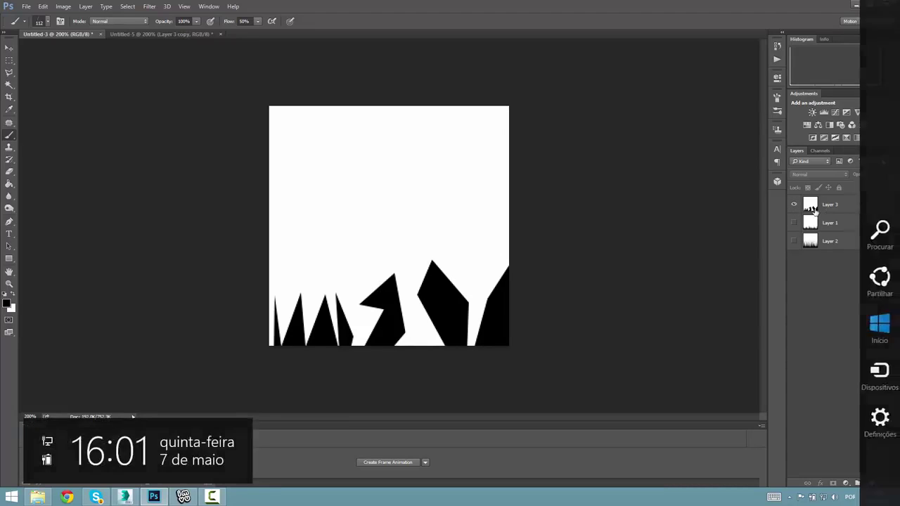
{"action": "left_click", "coordinate": [812, 206]}
{"action": "left_click", "coordinate": [883, 484]}
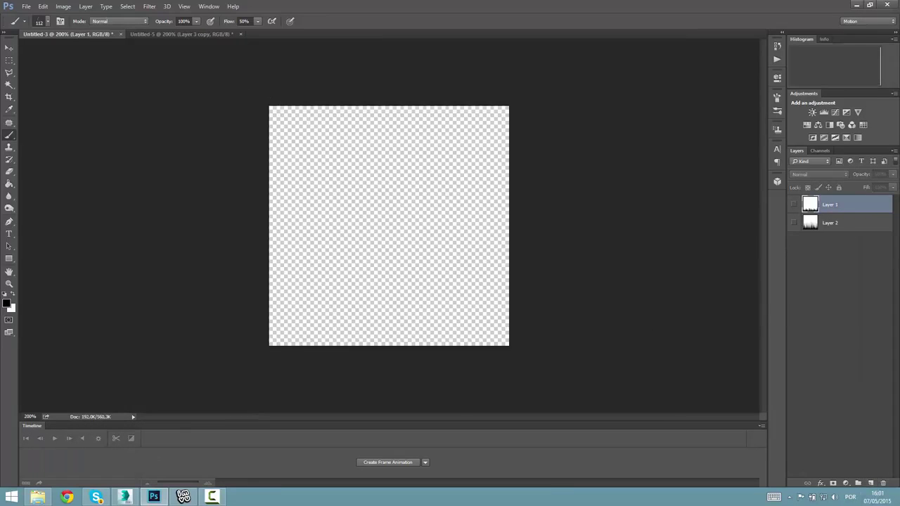
Preview the opacity maps on Layer 2 and Layer 1 in turn and leave both layers hidden
{"action": "left_click", "coordinate": [794, 223]}
{"action": "left_click", "coordinate": [794, 204]}
{"action": "left_click", "coordinate": [794, 204]}
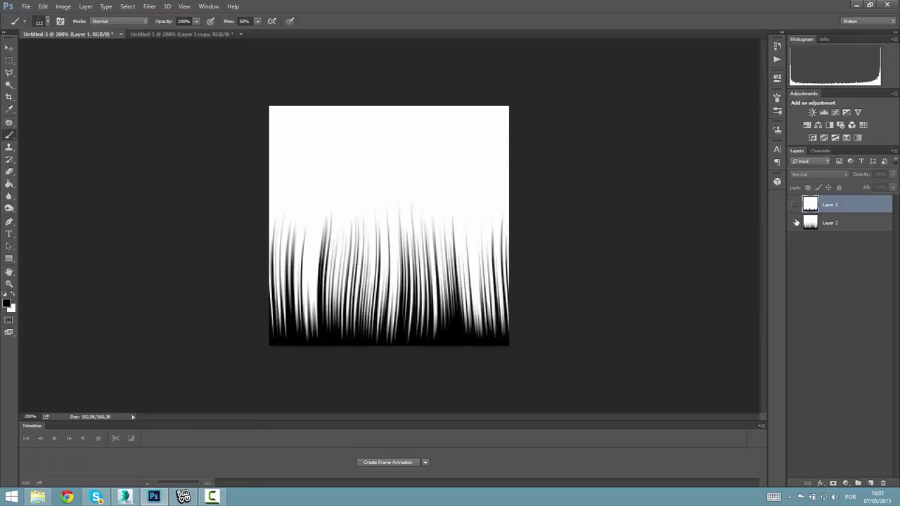
{"action": "left_click", "coordinate": [794, 223]}
View opacityfixed4.png from the imvu hair folder, close the folder, and return to the red hair texture in Photoshop
{"action": "left_click", "coordinate": [167, 34]}
{"action": "left_click", "coordinate": [857, 6]}
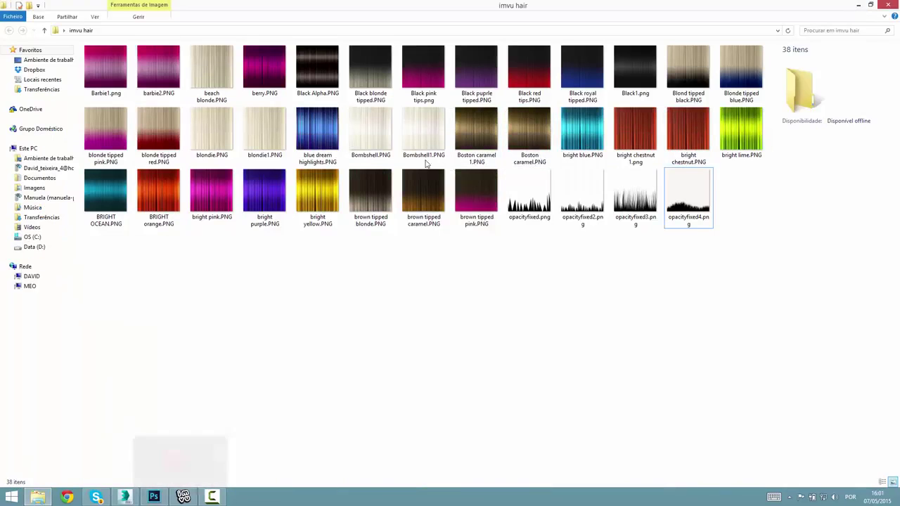
{"action": "double_click", "coordinate": [684, 219]}
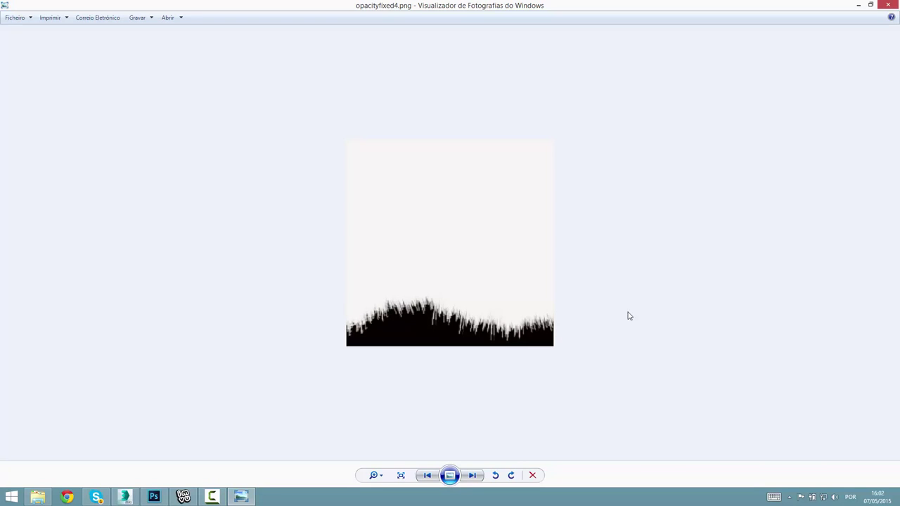
{"action": "key", "text": "alt+F4"}
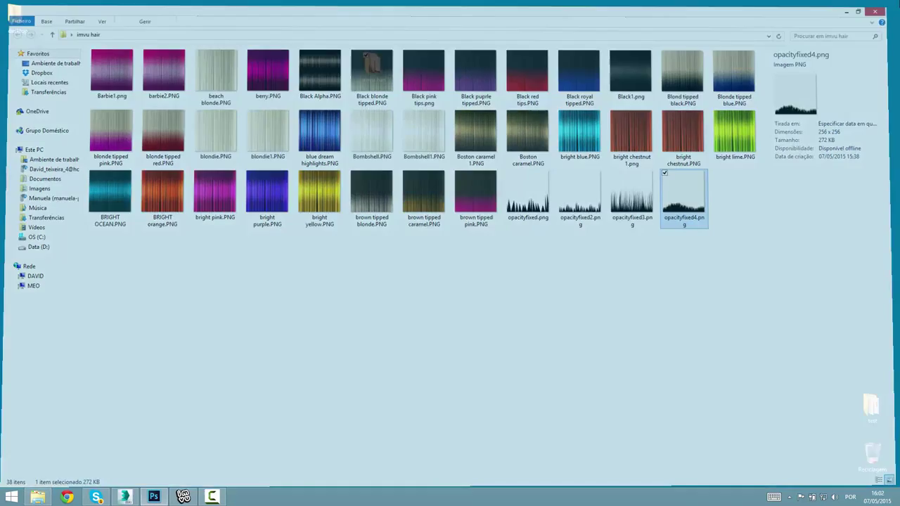
{"action": "left_click", "coordinate": [888, 4]}
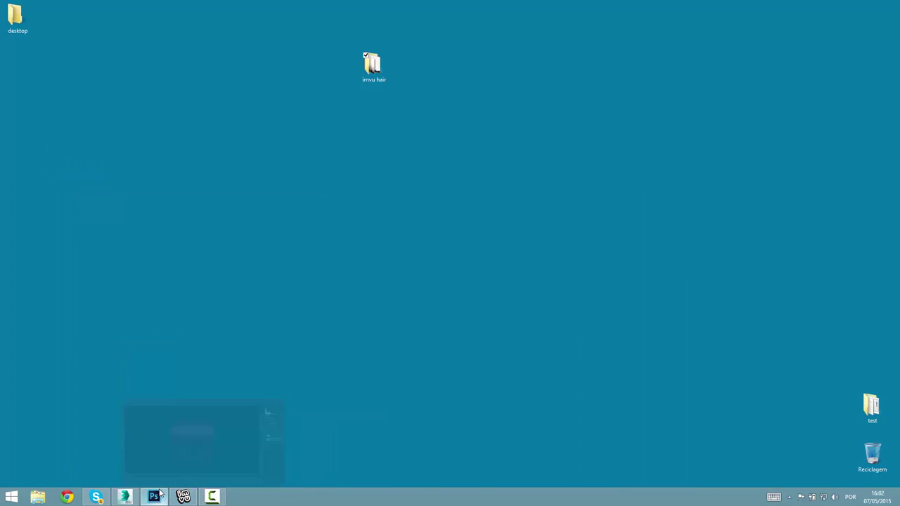
{"action": "left_click", "coordinate": [153, 497]}
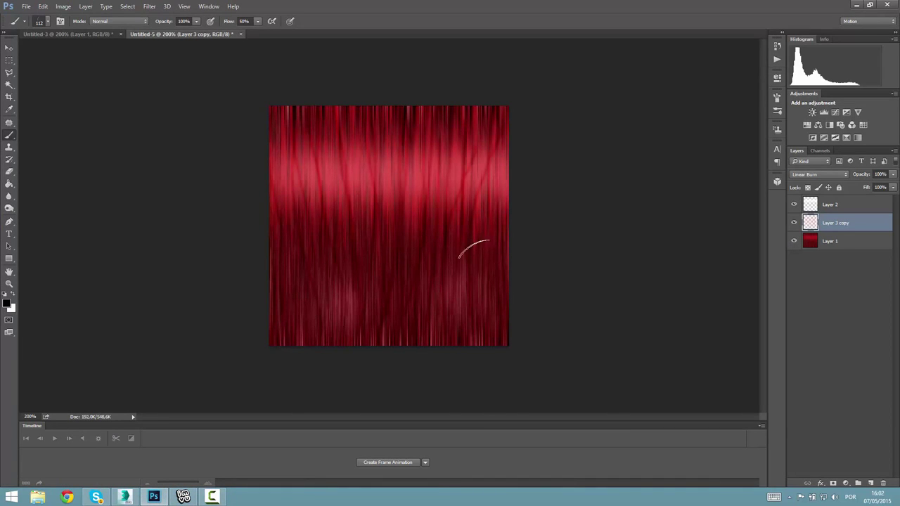
Merge Layer 2, Layer 3 copy and Layer 1 of the red hair texture into a single layer
{"action": "left_click", "coordinate": [839, 246]}
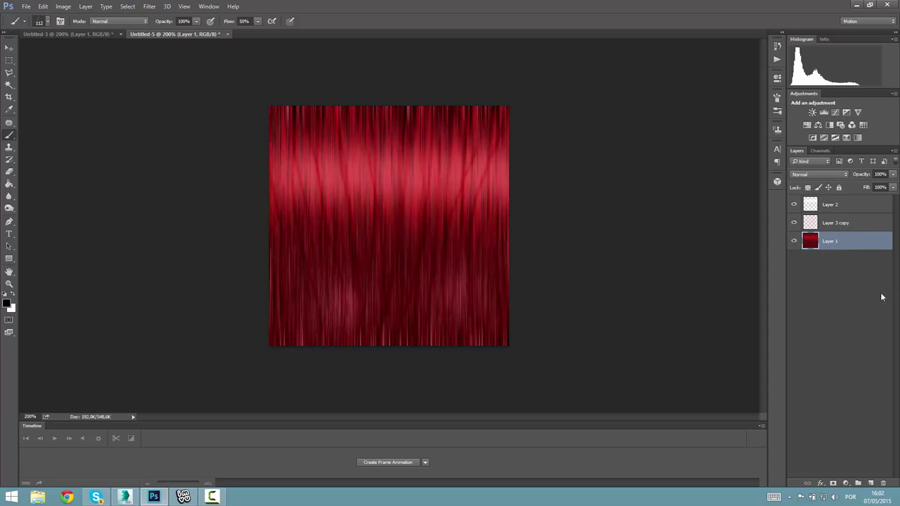
{"action": "left_click", "coordinate": [843, 276]}
{"action": "left_click", "coordinate": [827, 205]}
{"action": "left_click", "coordinate": [829, 223], "text": "shift"}
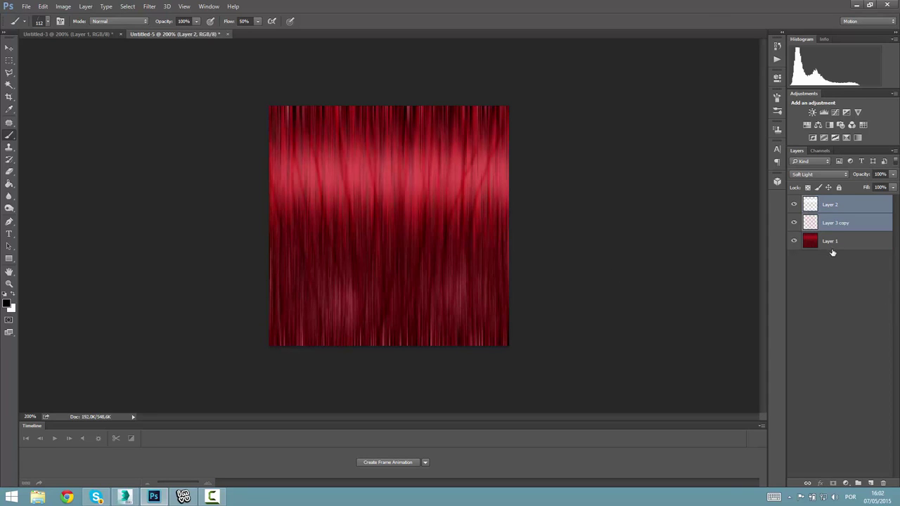
{"action": "left_click", "coordinate": [831, 241], "text": "shift"}
{"action": "right_click", "coordinate": [831, 233]}
{"action": "left_click", "coordinate": [752, 372]}
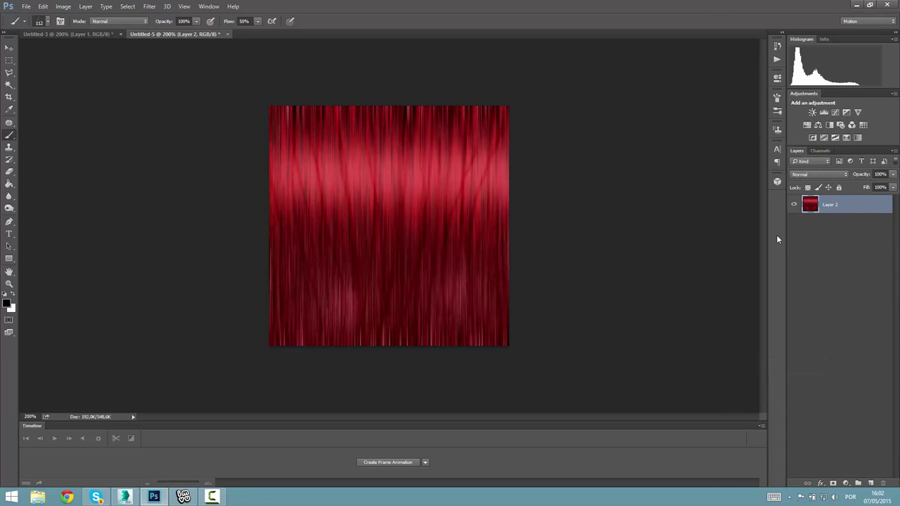
Try a range of hue shifts on the merged hair texture with Hue/Saturation, ending at a hue of +27
{"action": "left_click", "coordinate": [9, 48]}
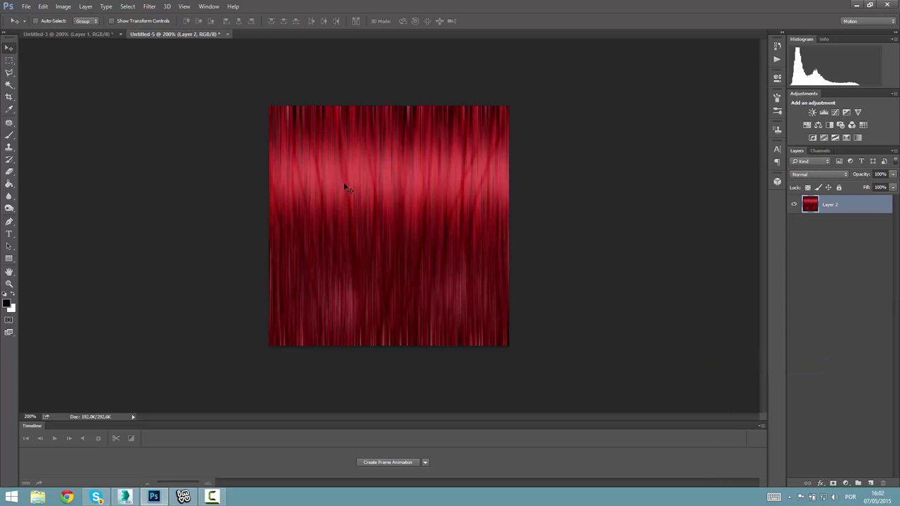
{"action": "left_click", "coordinate": [62, 6]}
{"action": "mouse_move", "coordinate": [80, 31]}
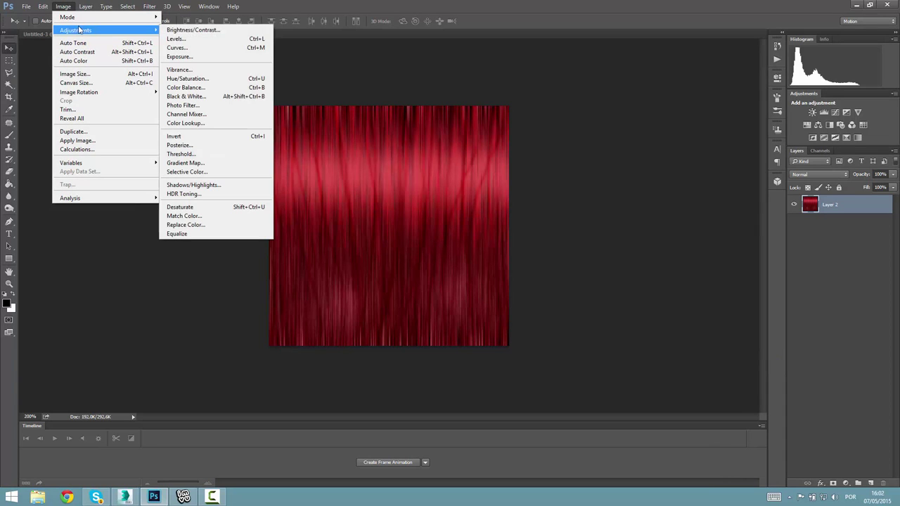
{"action": "left_click", "coordinate": [197, 78]}
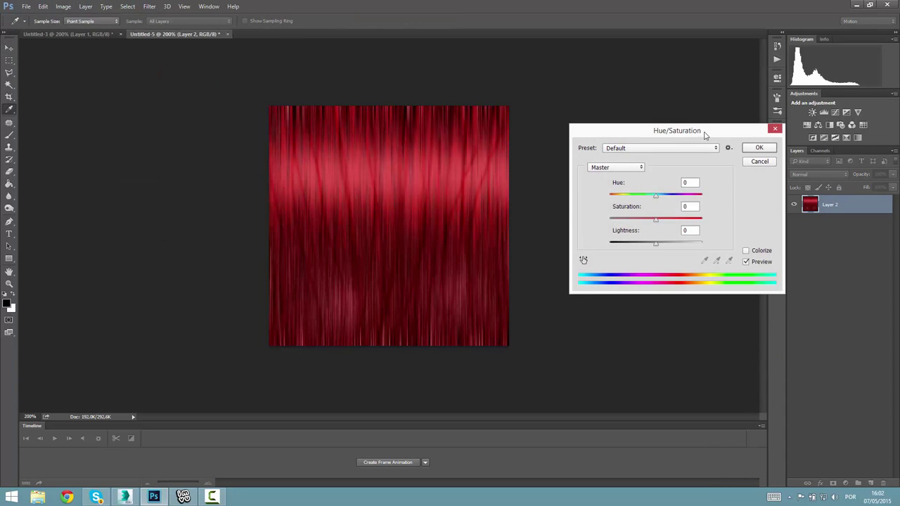
{"action": "left_click_drag", "start_coordinate": [654, 163], "coordinate": [623, 168]}
{"action": "scroll", "coordinate": [623, 170], "scroll_direction": "up", "scroll_amount": 3}
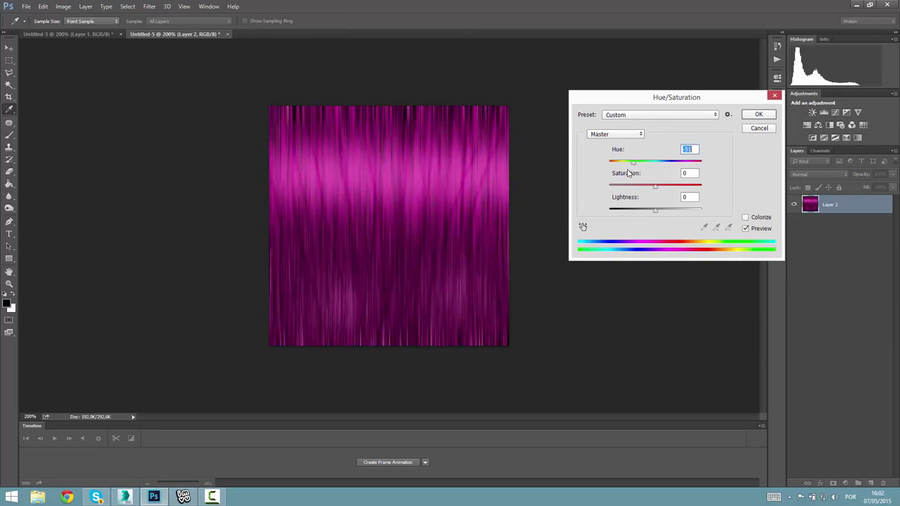
{"action": "scroll", "coordinate": [624, 171], "scroll_direction": "down", "scroll_amount": 10}
{"action": "scroll", "coordinate": [625, 173], "scroll_direction": "up", "scroll_amount": 10}
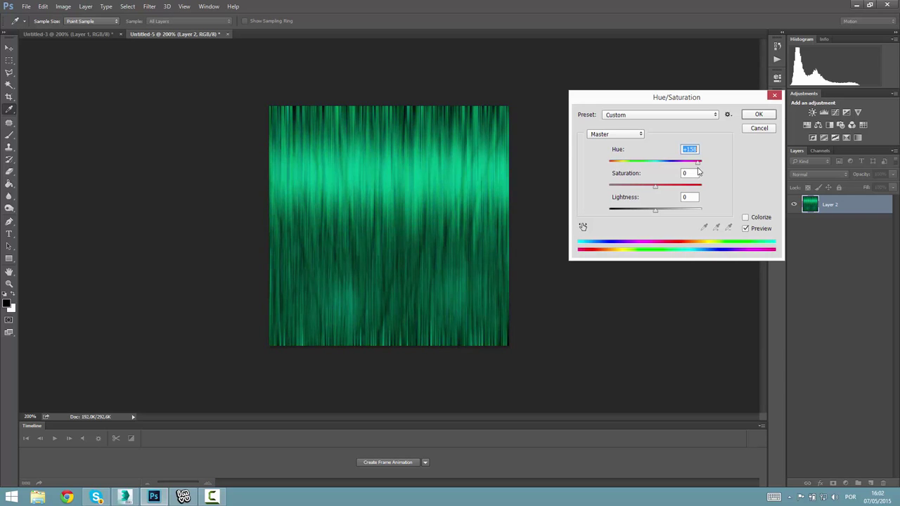
{"action": "scroll", "coordinate": [623, 175], "scroll_direction": "down", "scroll_amount": 10}
{"action": "scroll", "coordinate": [629, 174], "scroll_direction": "up", "scroll_amount": 5}
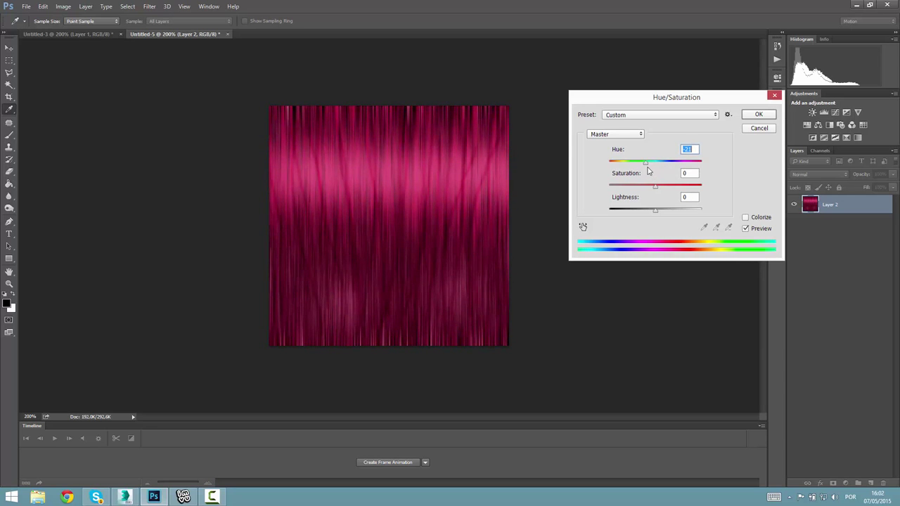
{"action": "scroll", "coordinate": [650, 169], "scroll_direction": "up", "scroll_amount": 8}
{"action": "scroll", "coordinate": [670, 165], "scroll_direction": "down", "scroll_amount": 4}
Try lowering the hair texture's saturation to -100 and discard all the Hue/Saturation changes
{"action": "left_click_drag", "start_coordinate": [655, 185], "coordinate": [554, 191]}
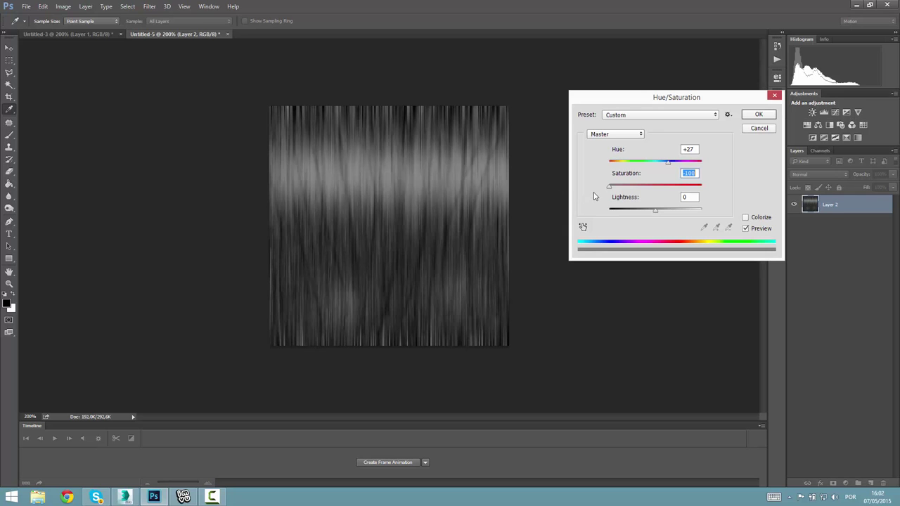
{"action": "left_click_drag", "start_coordinate": [594, 196], "coordinate": [637, 220]}
{"action": "left_click", "coordinate": [759, 128]}
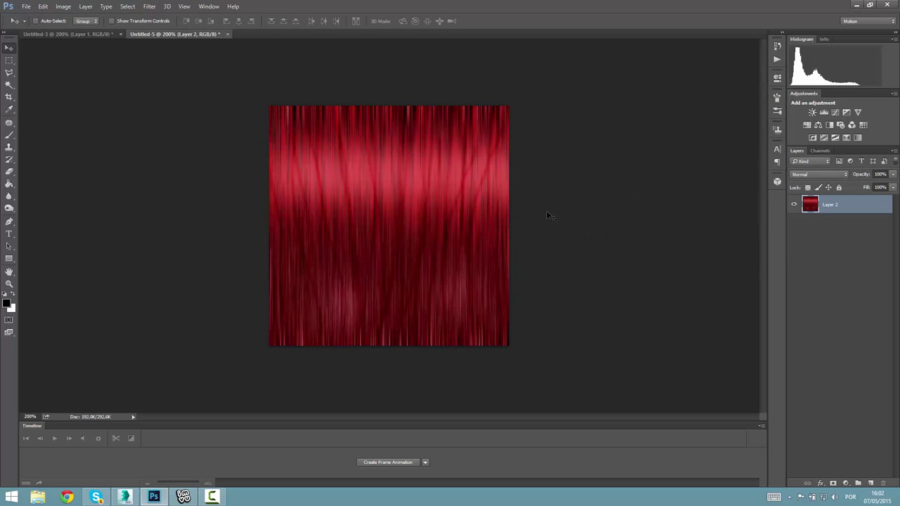
Try the Vibrance adjustment on the hair texture with vibrance +69 and saturation +81, and discard it
{"action": "left_click", "coordinate": [64, 7]}
{"action": "mouse_move", "coordinate": [105, 30]}
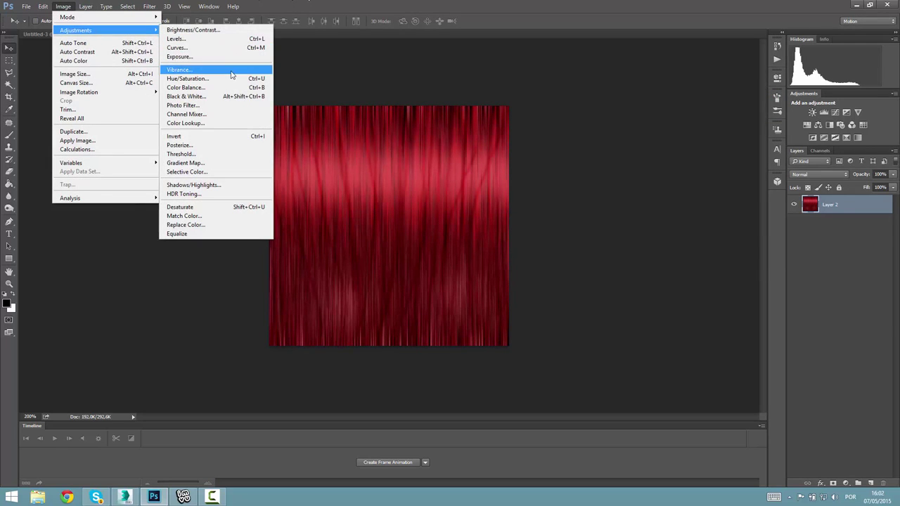
{"action": "left_click", "coordinate": [180, 70]}
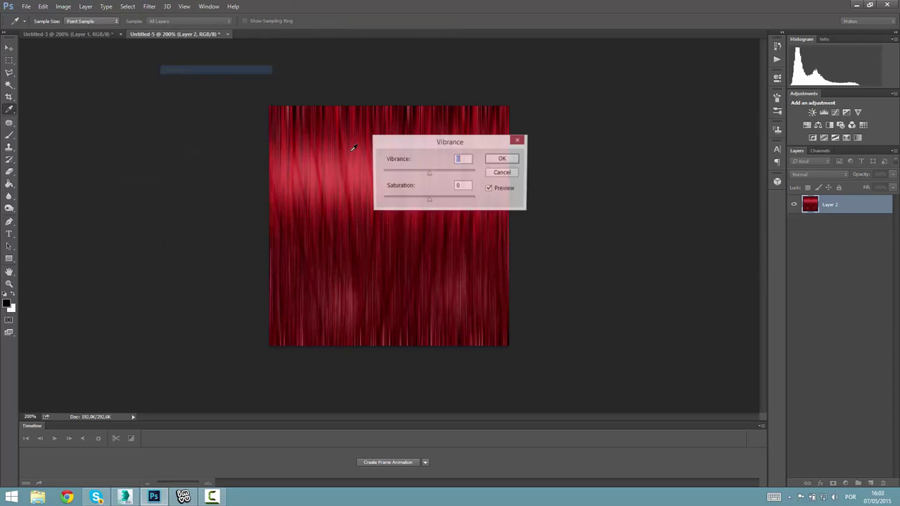
{"action": "left_click_drag", "start_coordinate": [424, 178], "coordinate": [460, 177]}
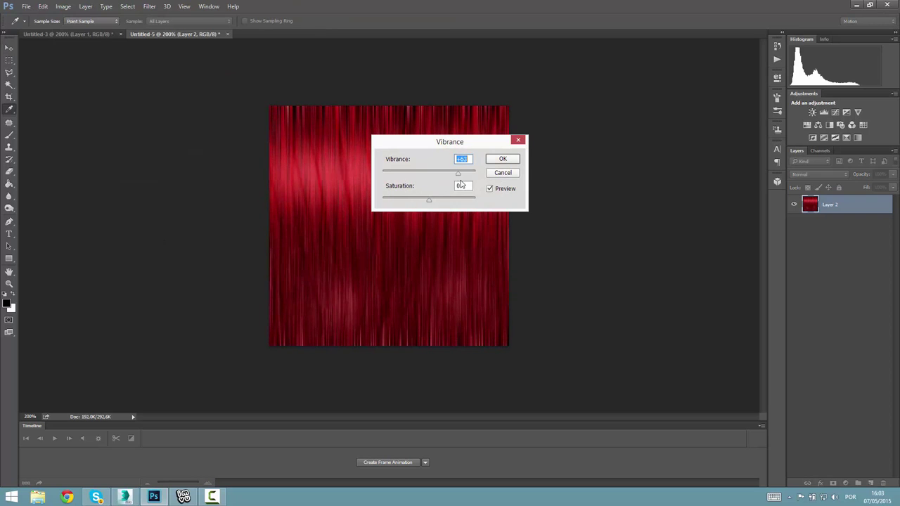
{"action": "left_click_drag", "start_coordinate": [427, 202], "coordinate": [454, 205]}
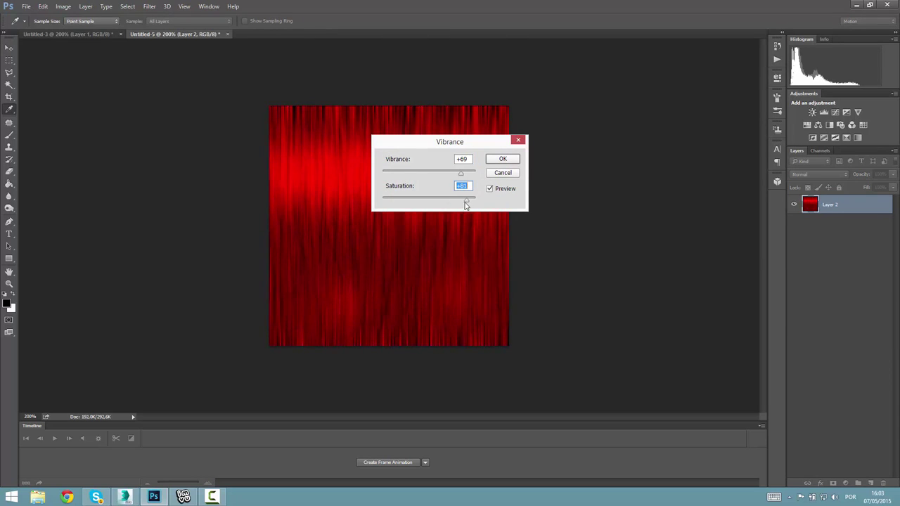
{"action": "left_click", "coordinate": [502, 173]}
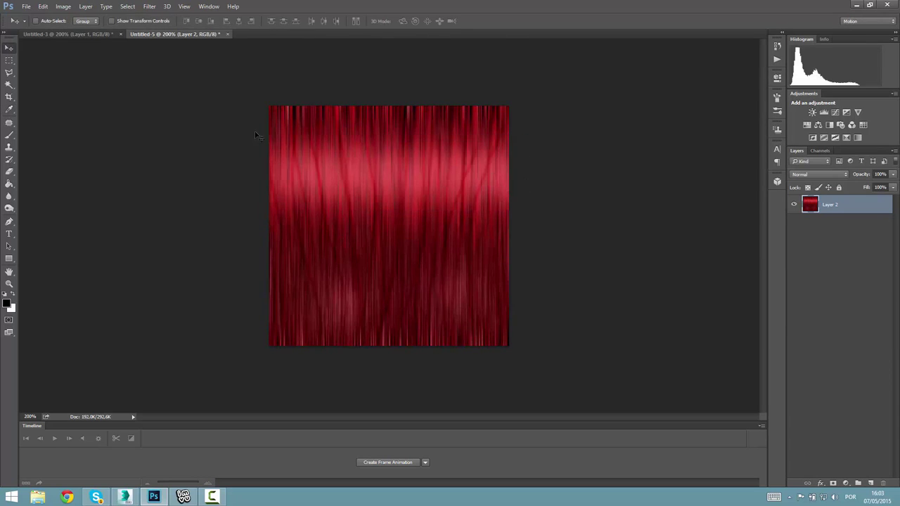
Try Color Balance shifts on the red hair texture and discard them
{"action": "left_click", "coordinate": [45, 7]}
{"action": "mouse_move", "coordinate": [63, 6]}
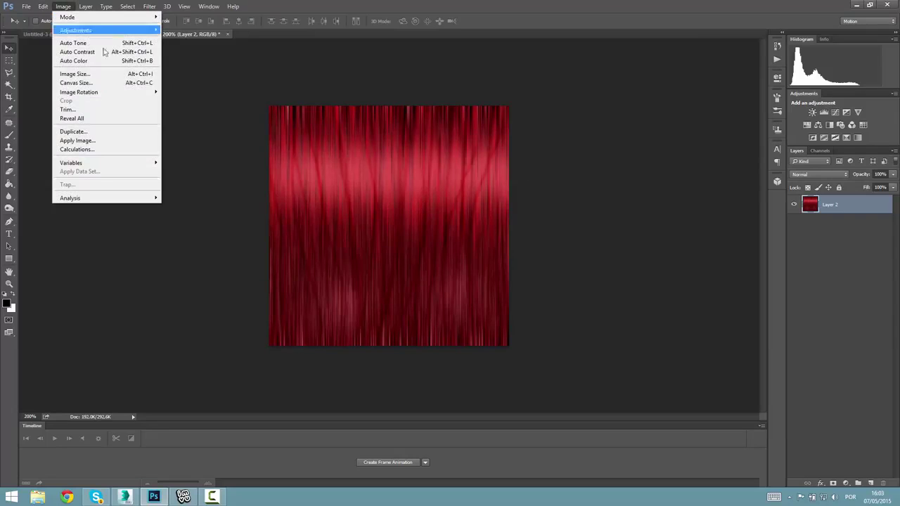
{"action": "mouse_move", "coordinate": [106, 30]}
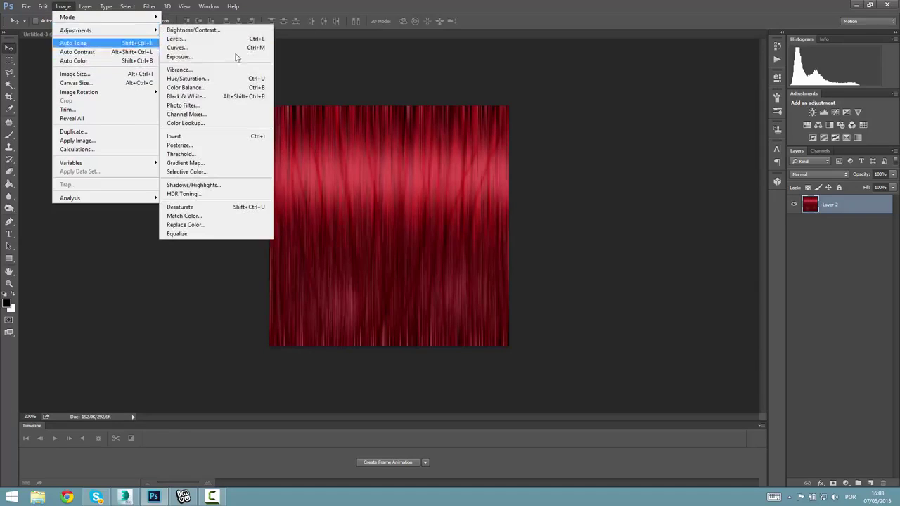
{"action": "left_click", "coordinate": [202, 90]}
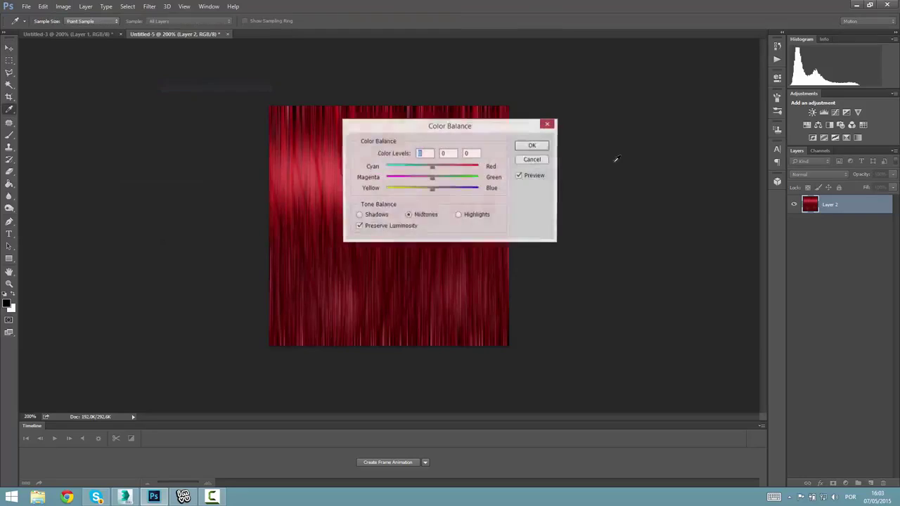
{"action": "left_click_drag", "start_coordinate": [456, 125], "coordinate": [504, 127]}
{"action": "left_click", "coordinate": [342, 194]}
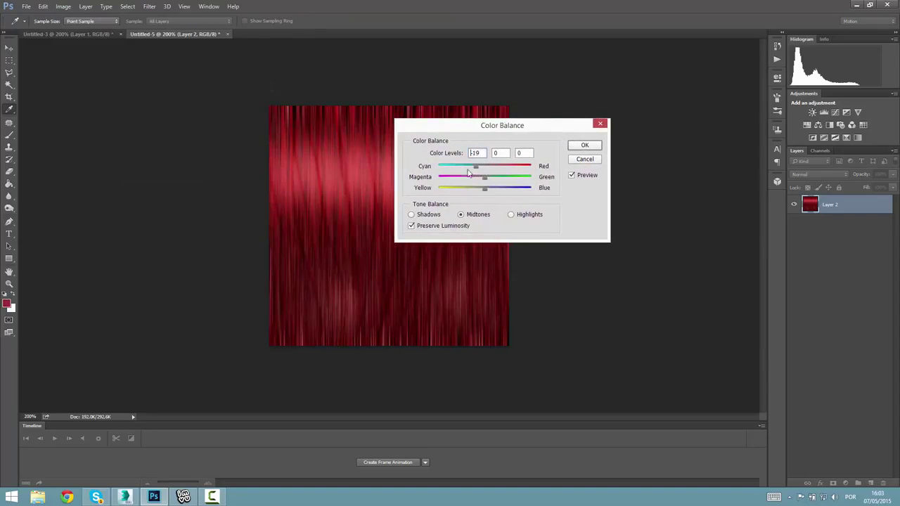
{"action": "left_click_drag", "start_coordinate": [485, 166], "coordinate": [485, 188]}
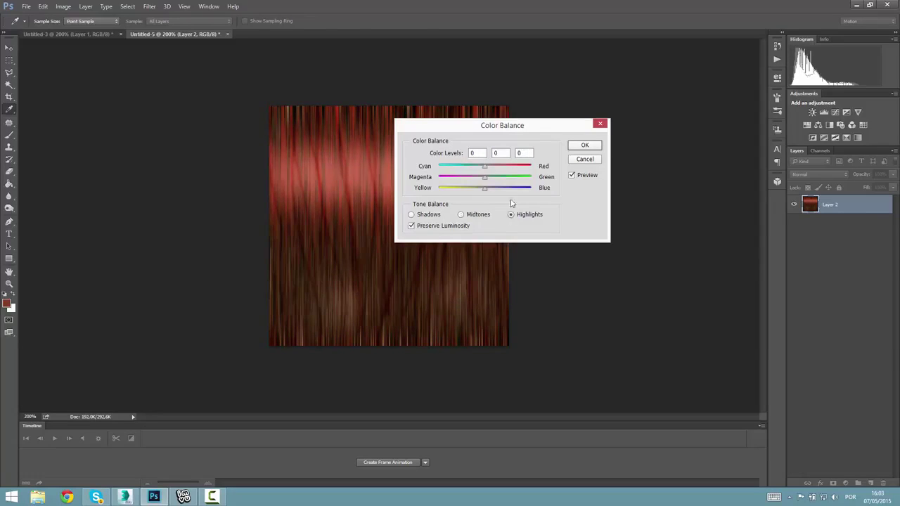
{"action": "left_click", "coordinate": [584, 159]}
{"action": "left_click", "coordinate": [43, 7]}
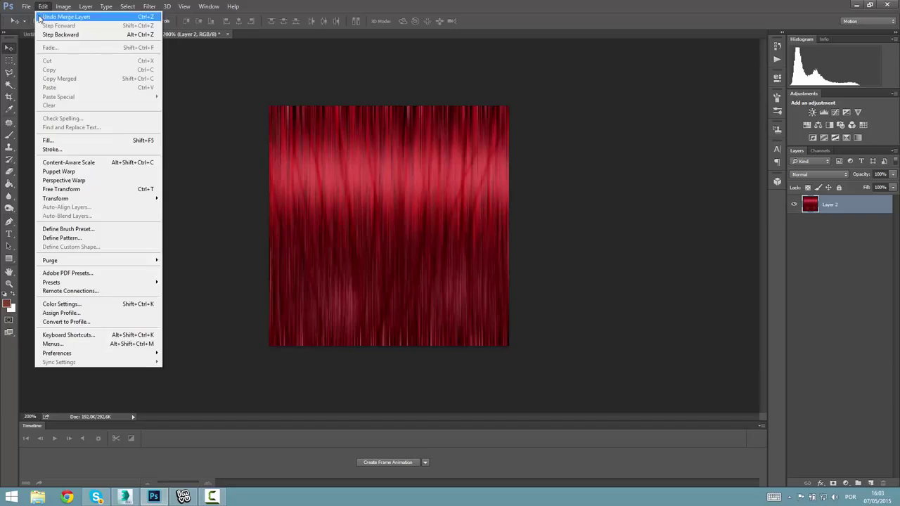
{"action": "left_click", "coordinate": [481, 296]}
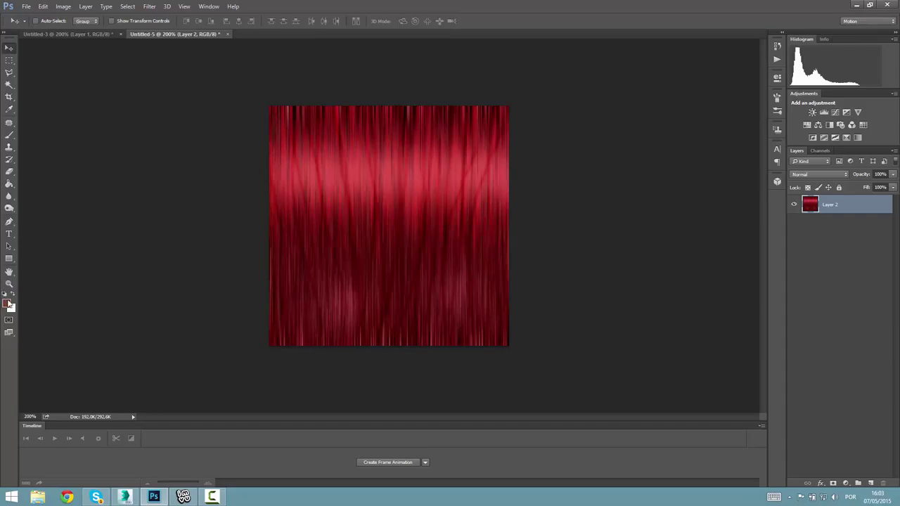
{"action": "left_click", "coordinate": [7, 303]}
{"action": "left_click", "coordinate": [545, 137]}
{"action": "key", "text": "v"}
Make the layers of Untitled-3 visible to view the spiky opacity map, and return to the red hair texture document
{"action": "left_click", "coordinate": [106, 33]}
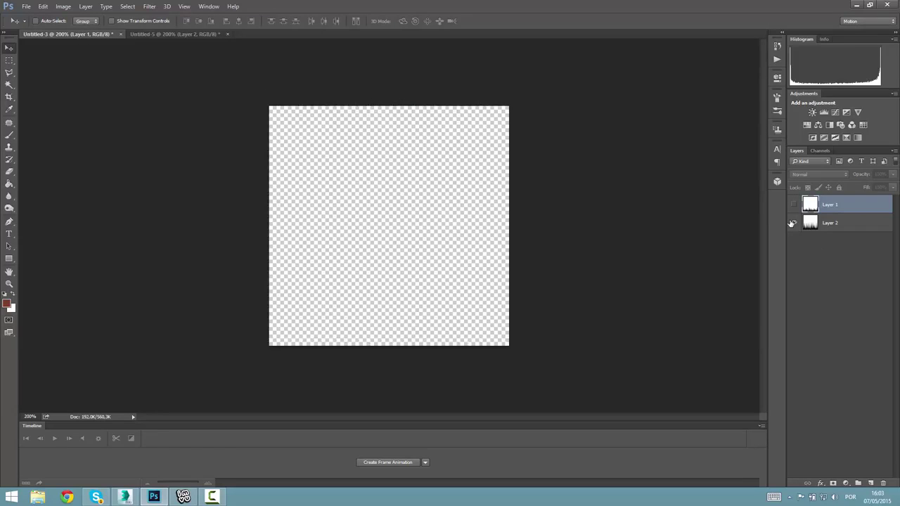
{"action": "left_click", "coordinate": [793, 206]}
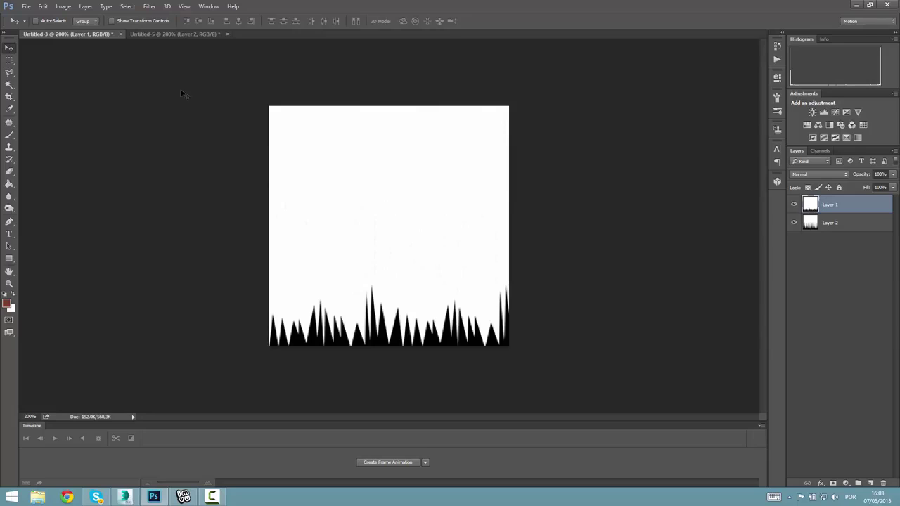
{"action": "left_click", "coordinate": [168, 34]}
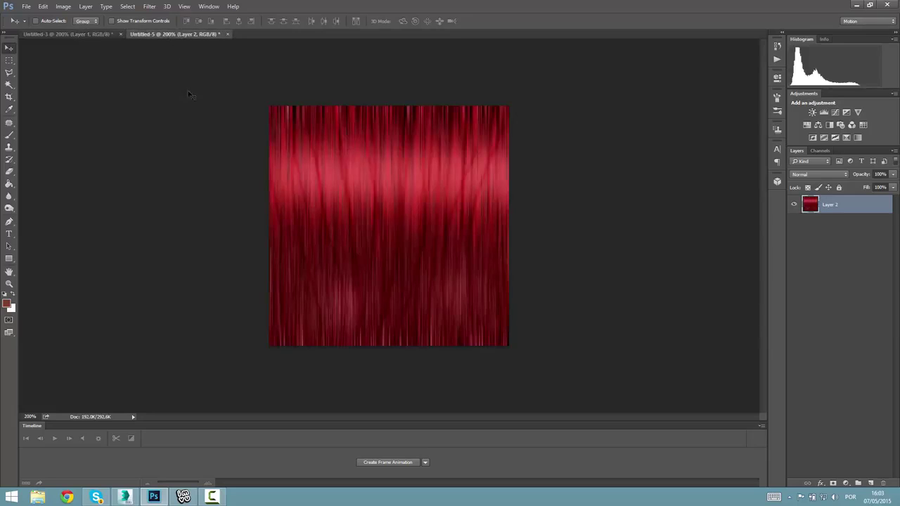
Quit Photoshop without saving Untitled-5 or Untitled-3
{"action": "left_click", "coordinate": [888, 5]}
{"action": "left_click", "coordinate": [461, 187]}
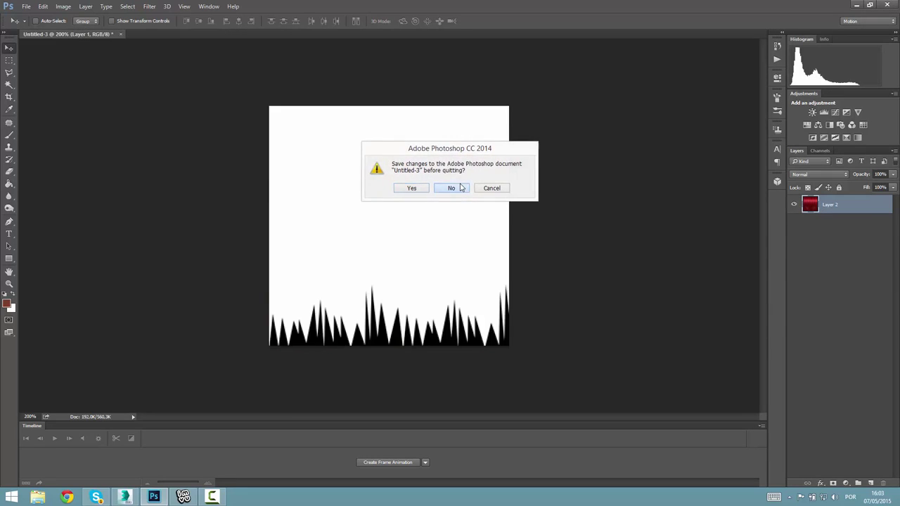
{"action": "left_click", "coordinate": [461, 187]}
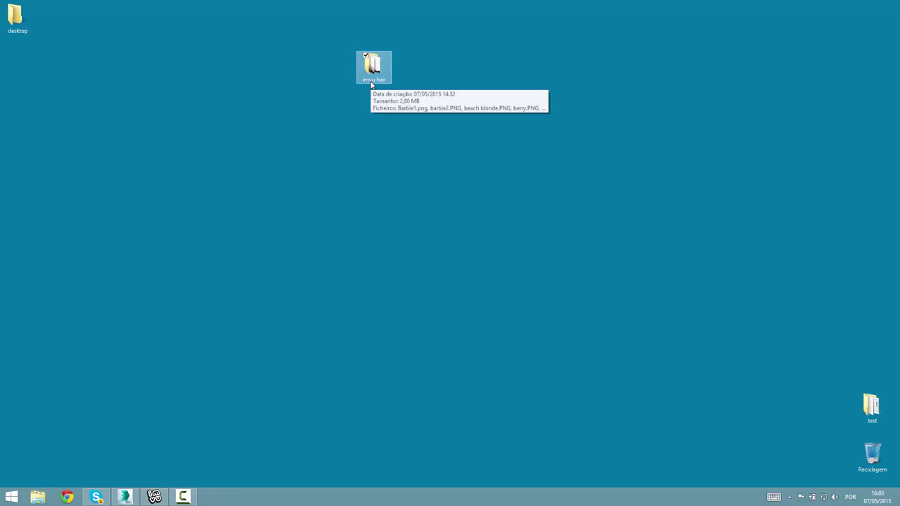
Open the imvu hair folder, look over the hair textures and opacity maps, and close it
{"action": "double_click", "coordinate": [372, 64]}
{"action": "left_click_drag", "start_coordinate": [783, 239], "coordinate": [342, 277]}
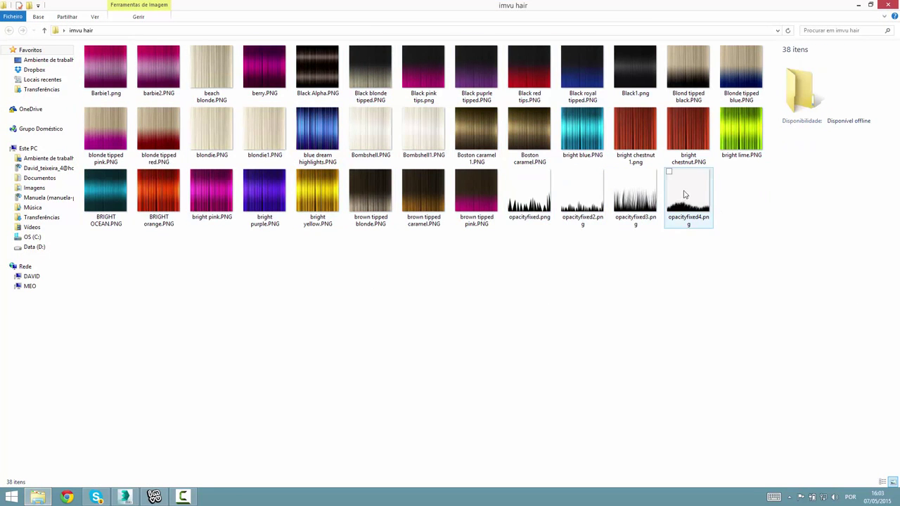
{"action": "left_click", "coordinate": [728, 167]}
{"action": "key", "text": "alt+F4"}
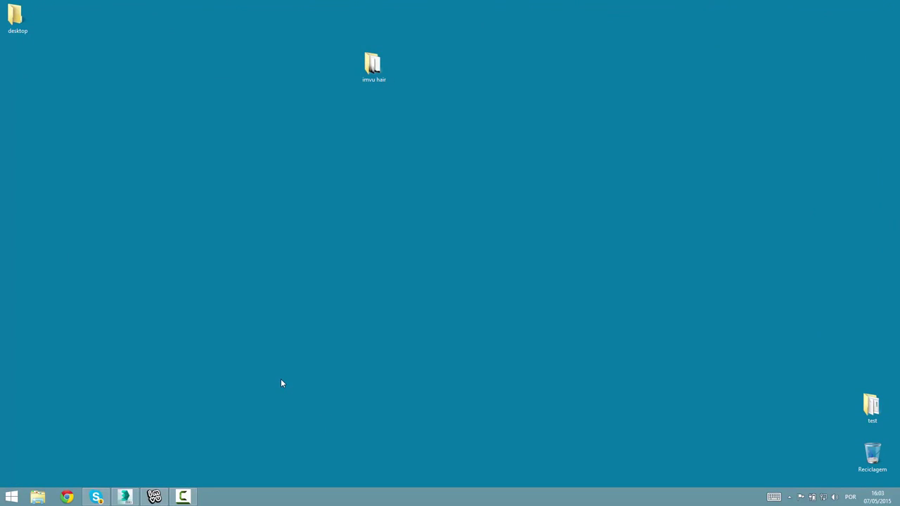